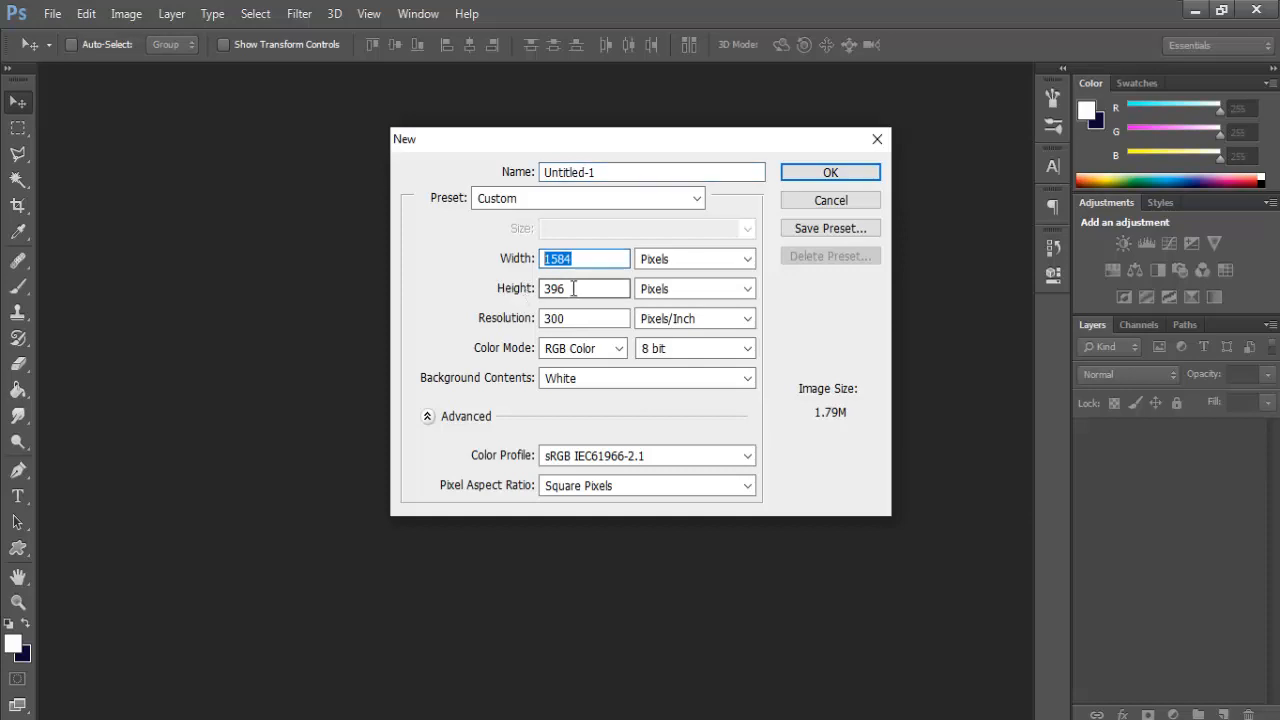
Create a new 1584 × 396 pixel RGB document at 300 pixels/inch with a white background
double_click(558, 288)
left_click(792, 176)
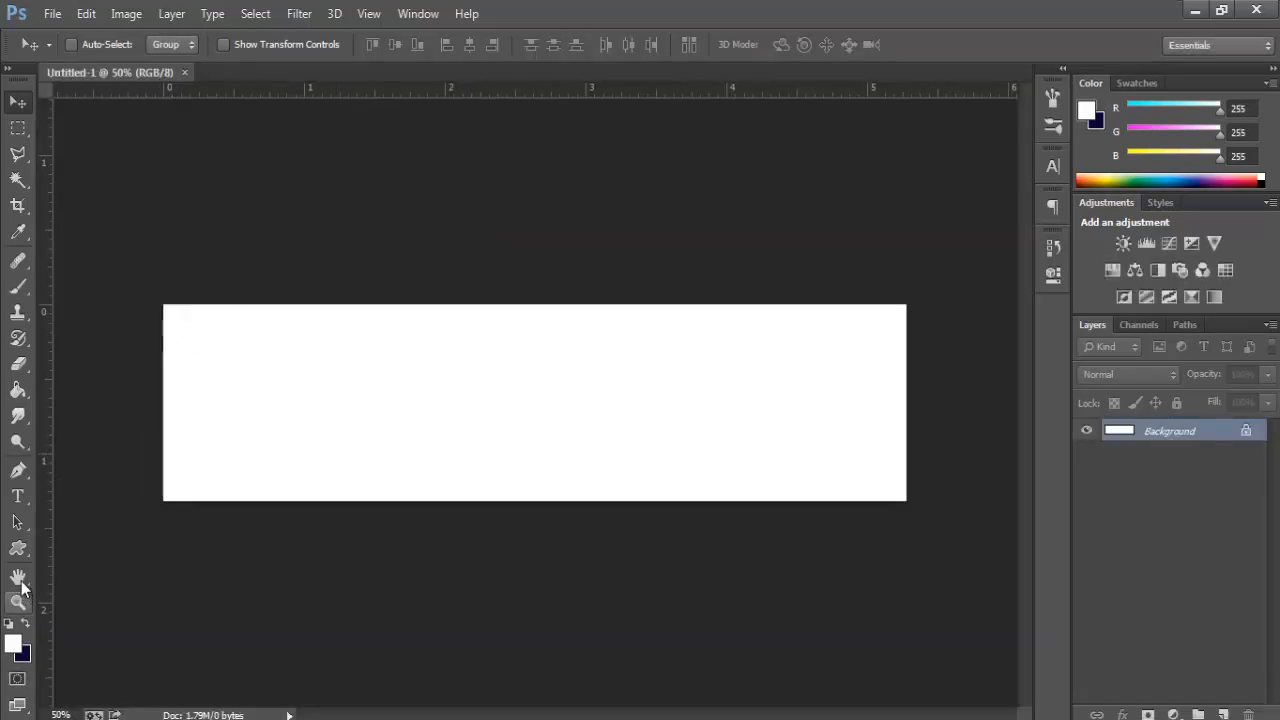
Draw a rectangle about 1688 × 304 px across the lower part of the canvas and fill it with the recently used dark navy
left_click_drag(18, 548, 108, 545)
left_click(108, 545)
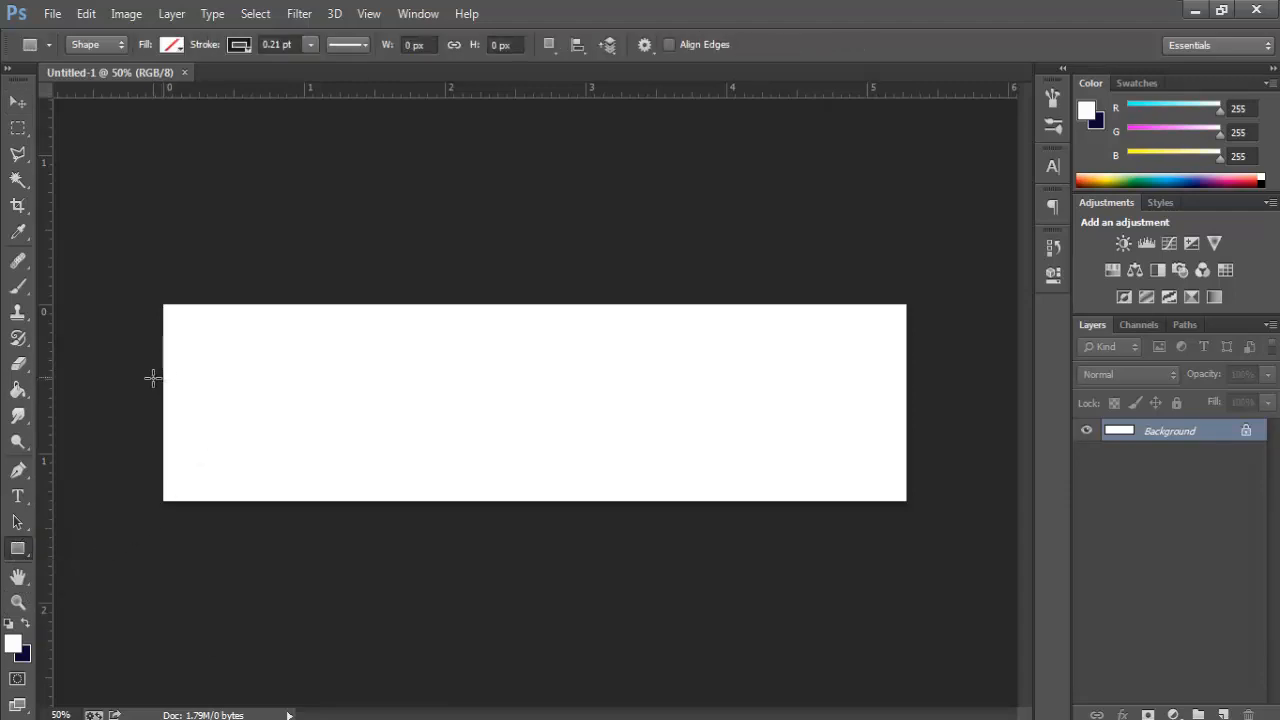
left_click_drag(152, 377, 942, 528)
left_click(788, 353)
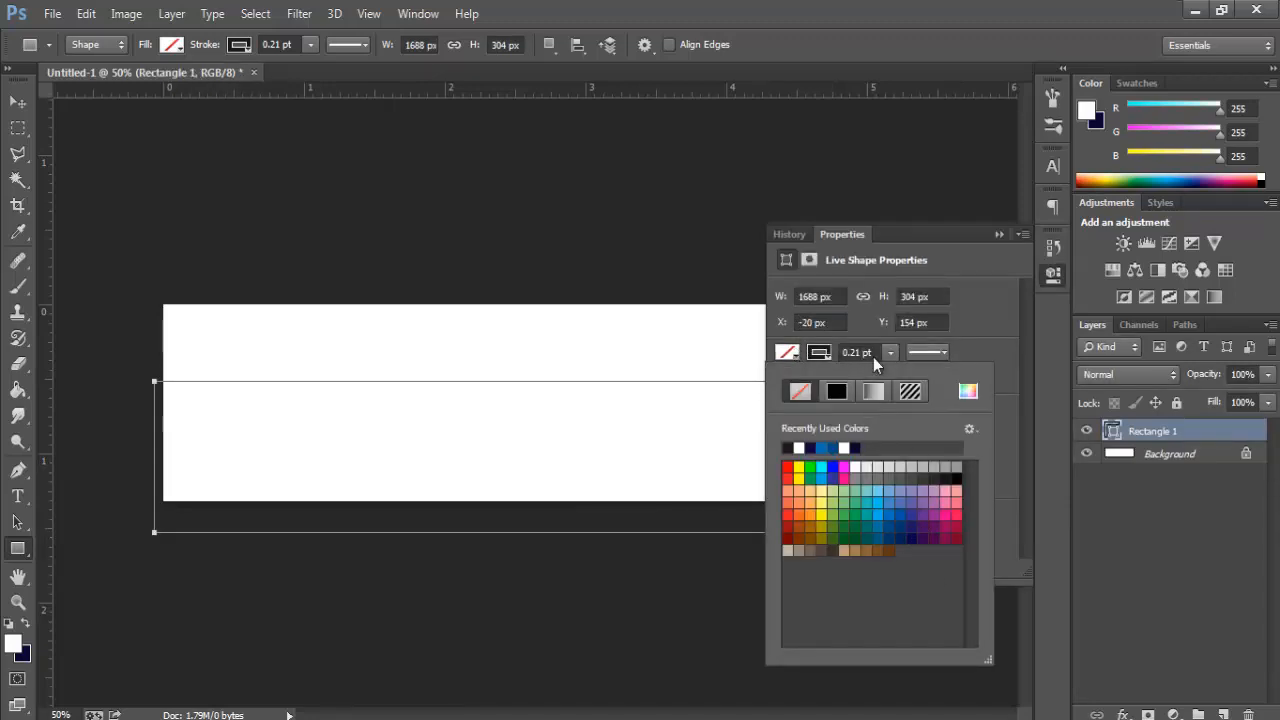
left_click(810, 447)
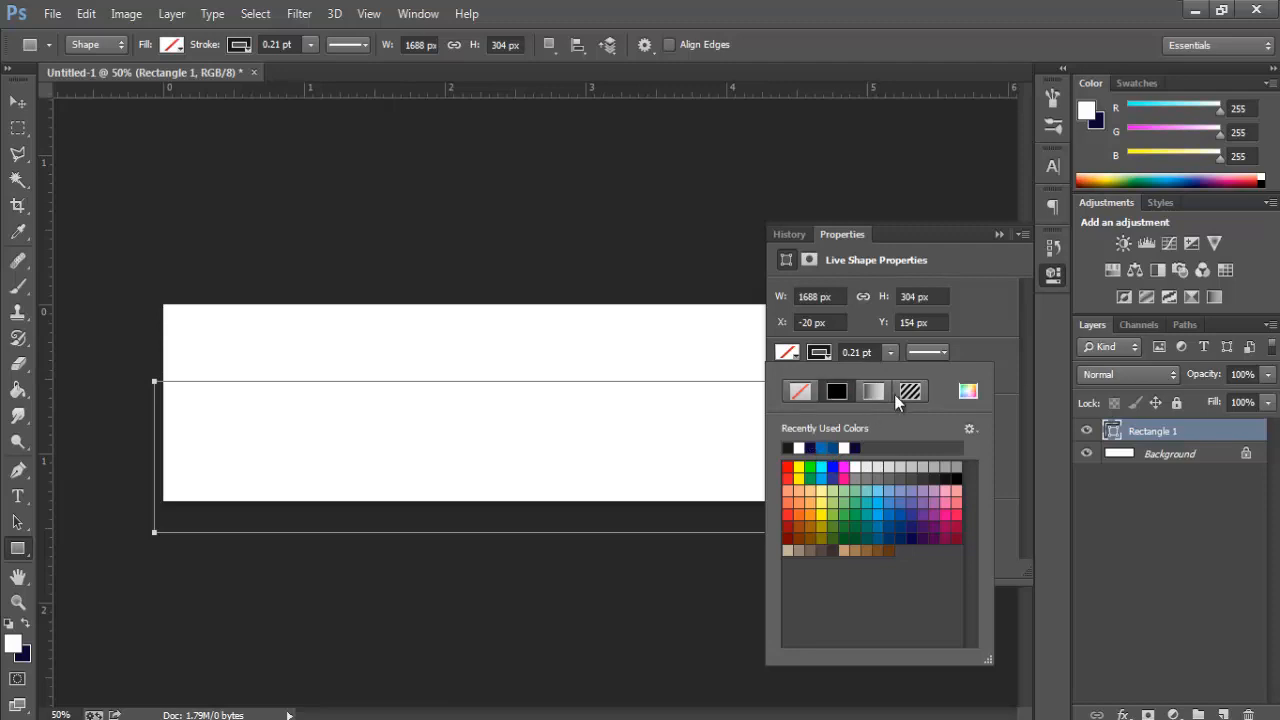
left_click(995, 232)
left_click(1053, 274)
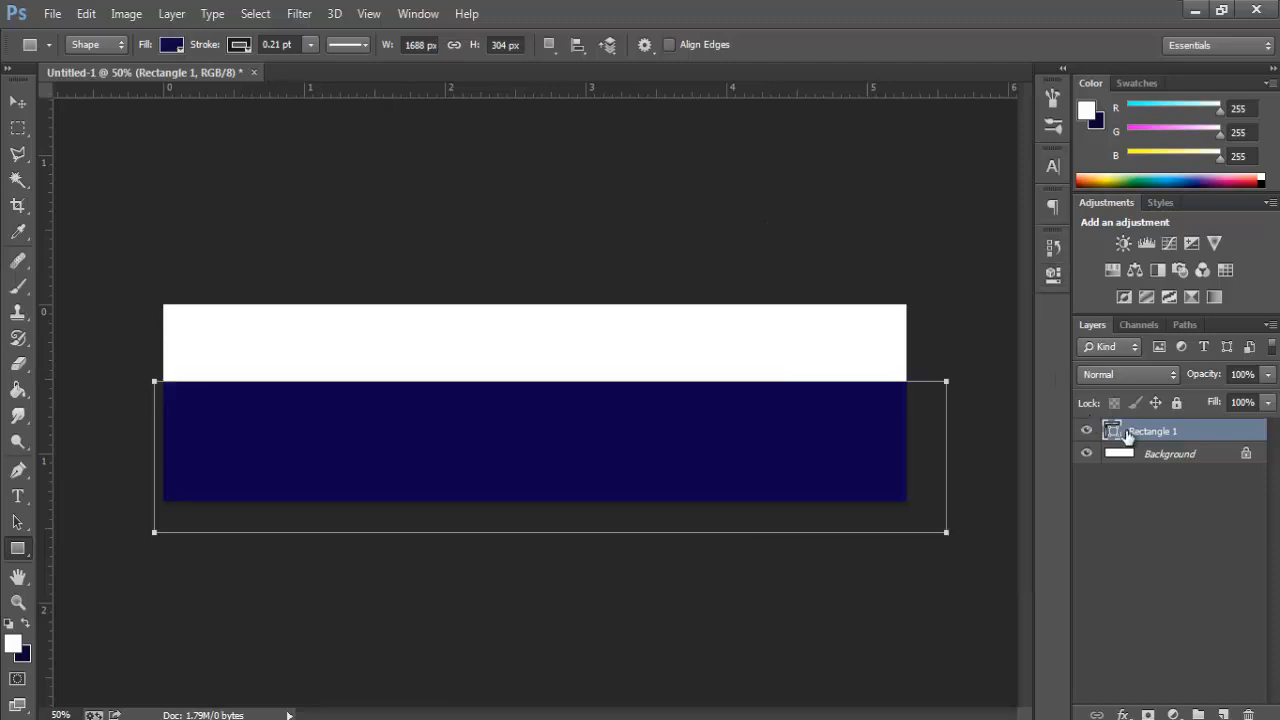
Set the rectangle's fill colour to the dark blue 100449 and deselect its path
double_click(1112, 431)
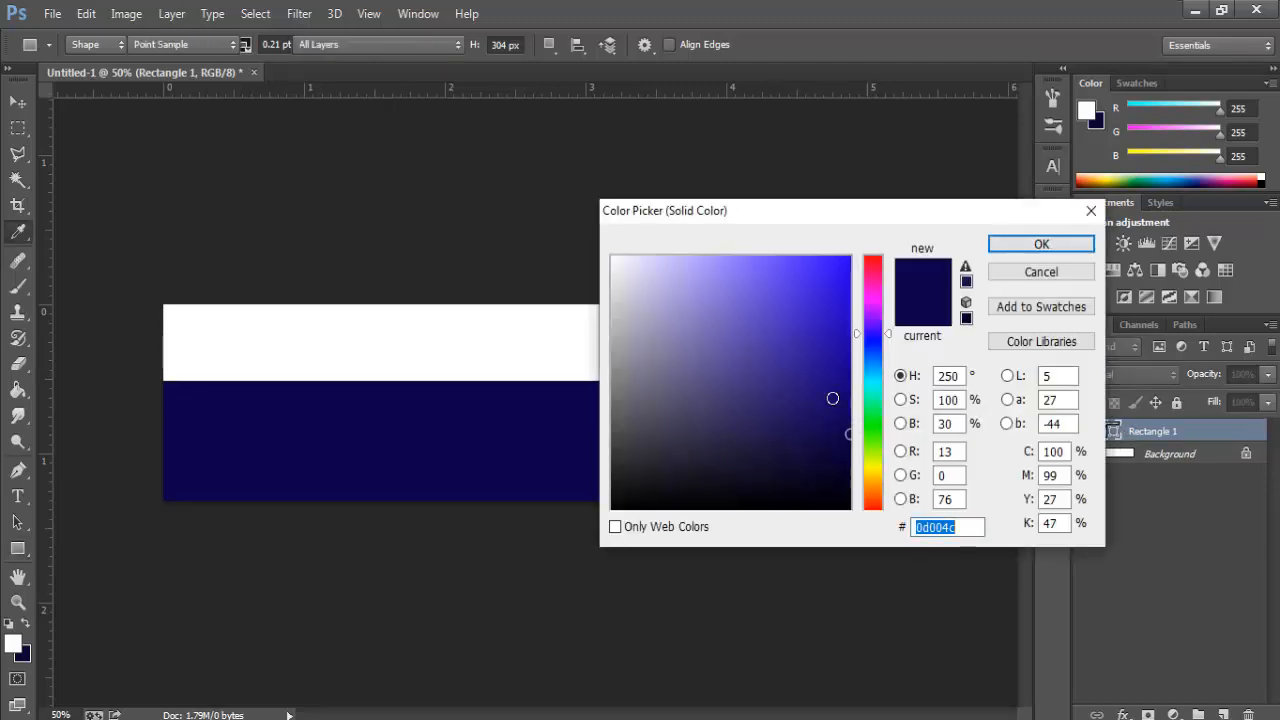
left_click(839, 455)
left_click(837, 436)
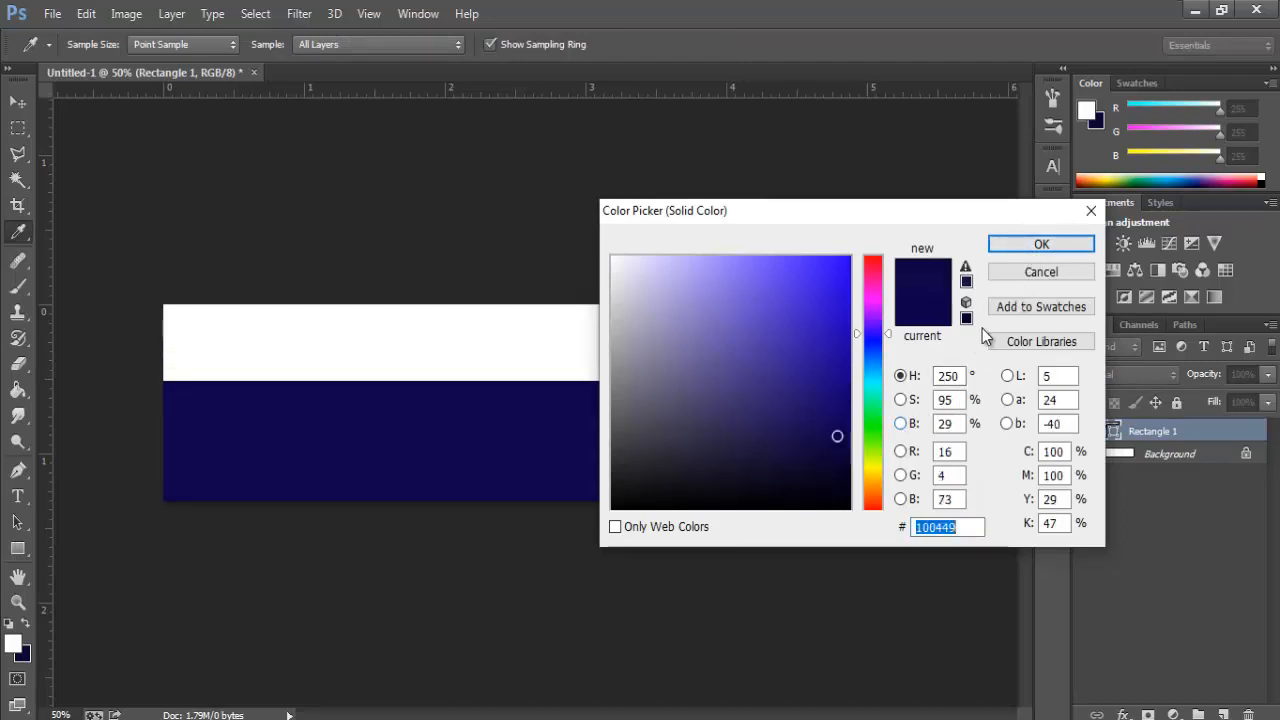
left_click(1041, 244)
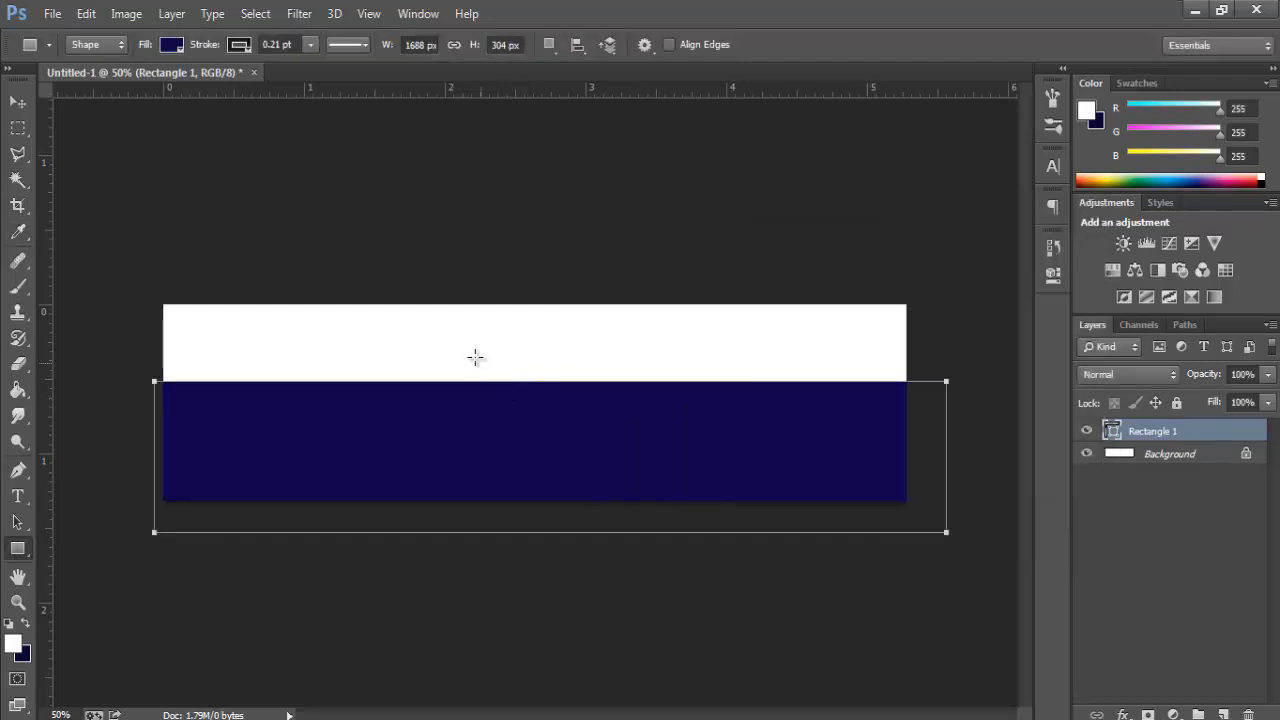
key("Return")
Add an anchor point midway along the rectangle's upper edge, bend the edge into an S-shaped wave, and move the shape slightly left and down
left_click(18, 476)
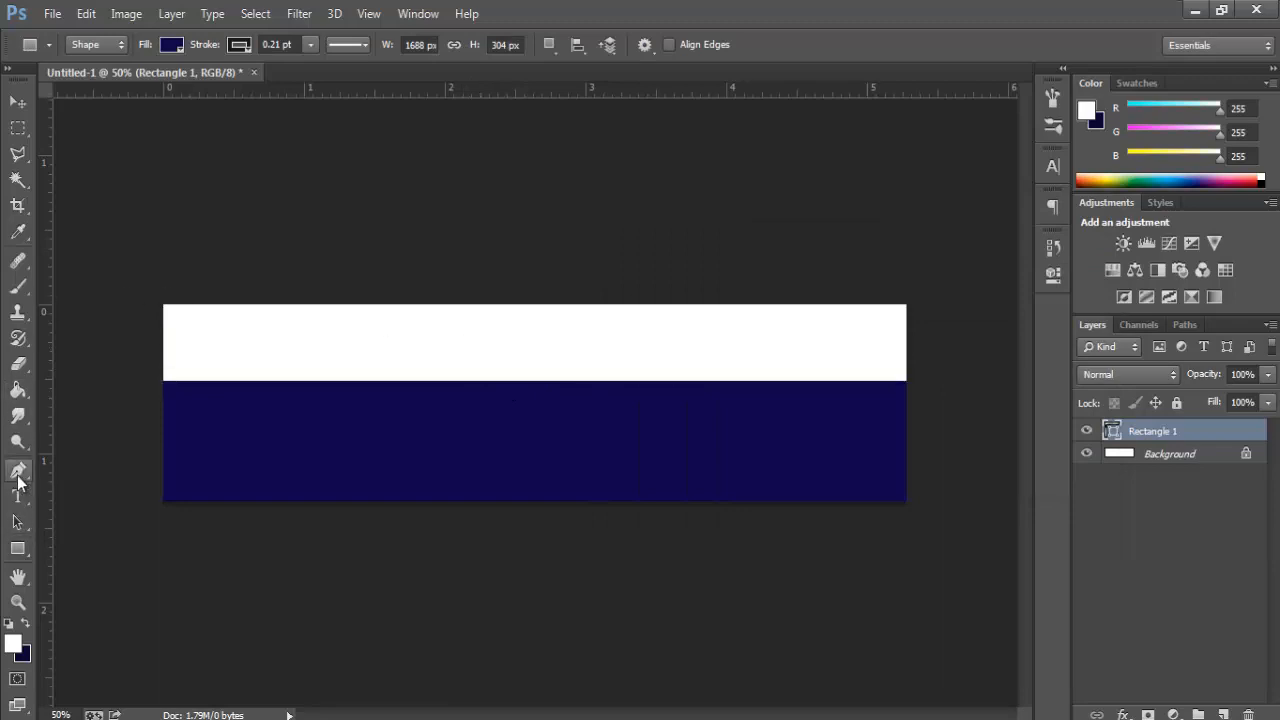
left_click_drag(18, 480, 98, 512)
left_click(89, 506)
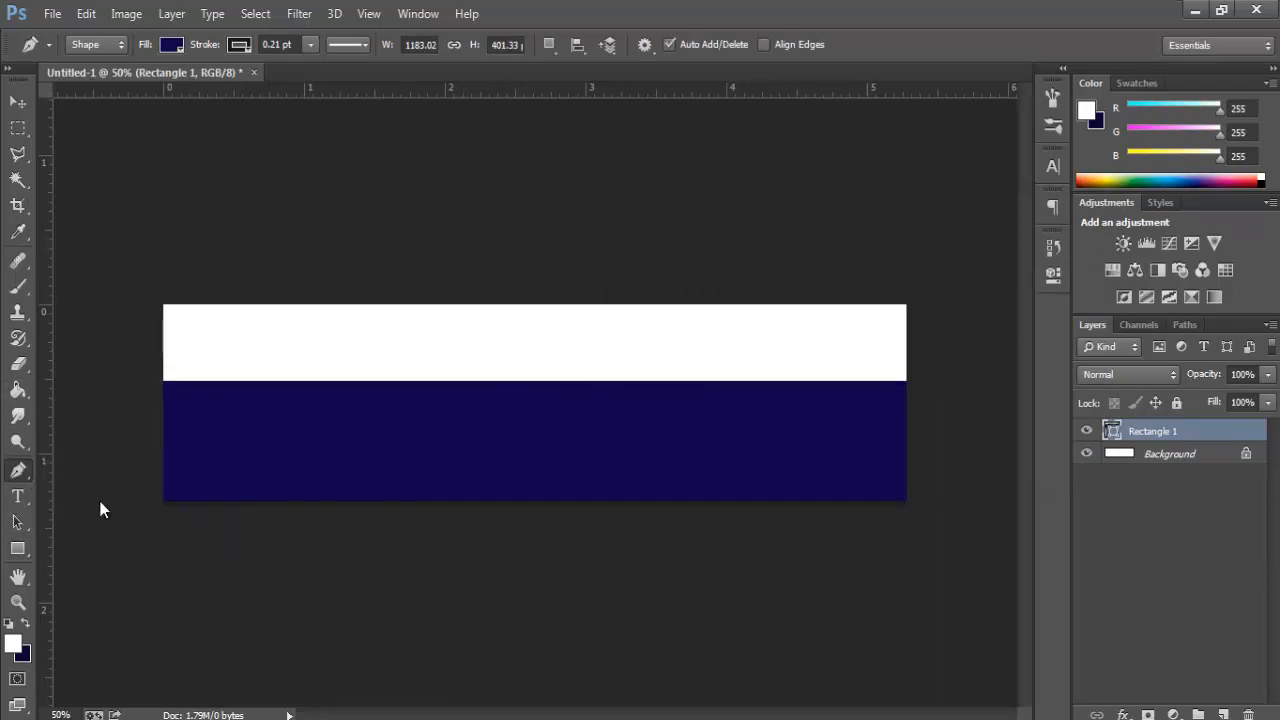
left_click(543, 382)
left_click(543, 382)
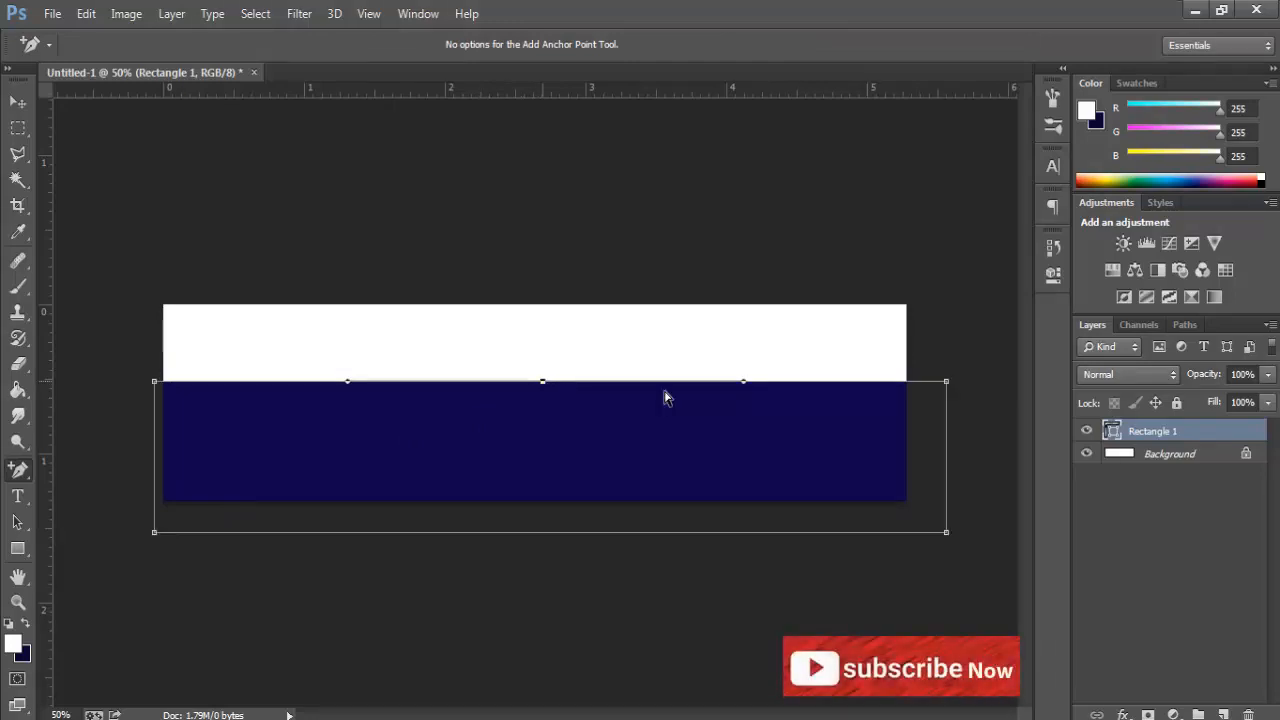
left_click_drag(745, 386, 796, 561)
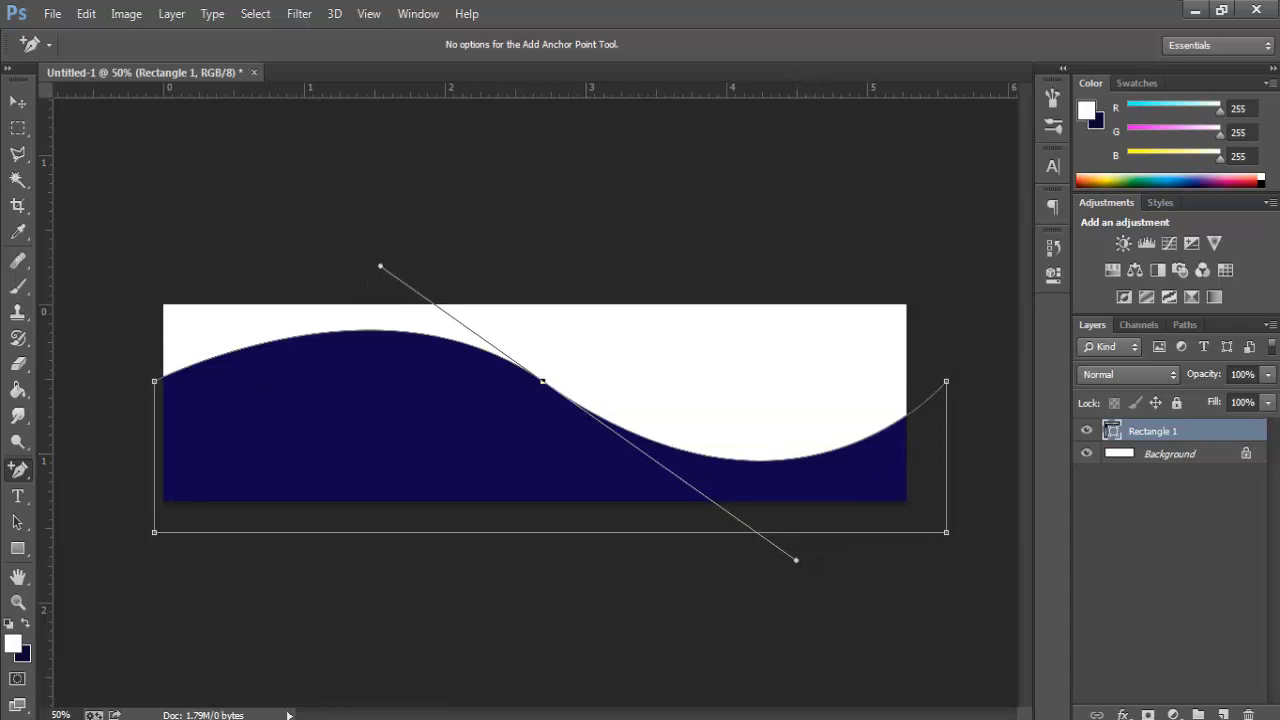
left_click(18, 102)
left_click_drag(453, 461, 423, 470)
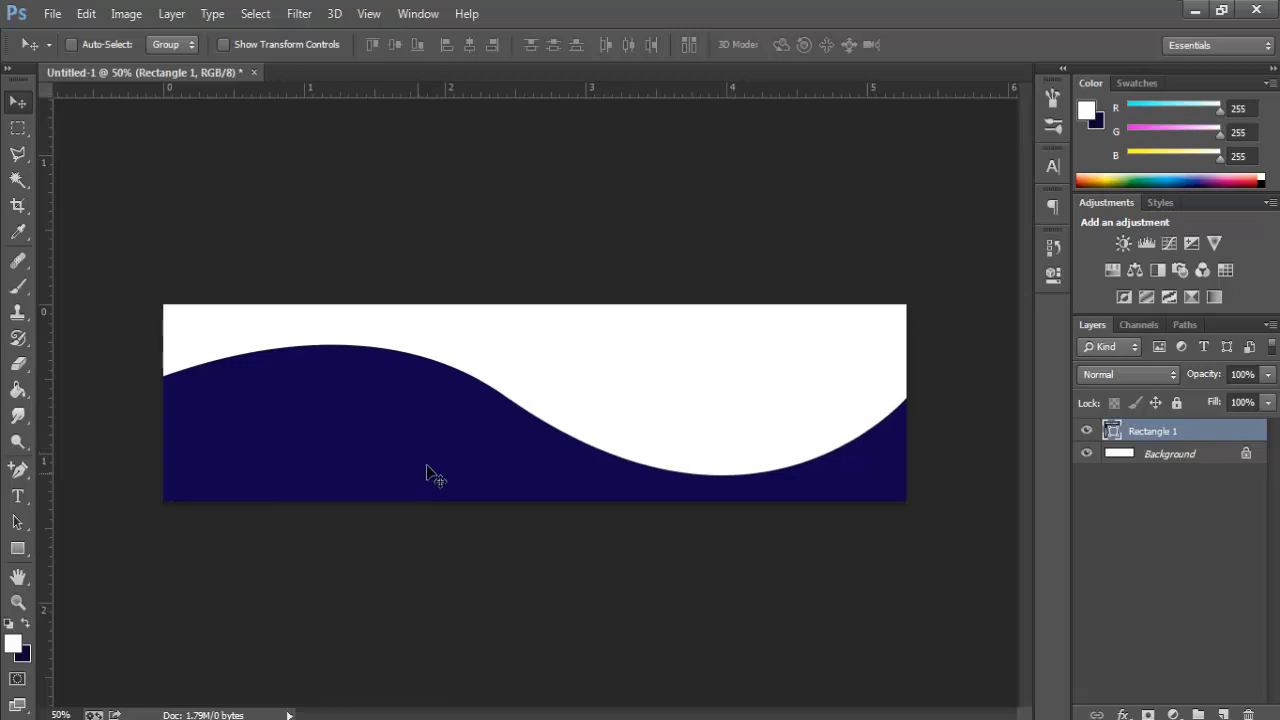
Start a Pen tool shape with an arc just above the wave's left crest, from the canvas's left edge to the downward slope, ending in a corner point
left_click(22, 470)
left_click(63, 466)
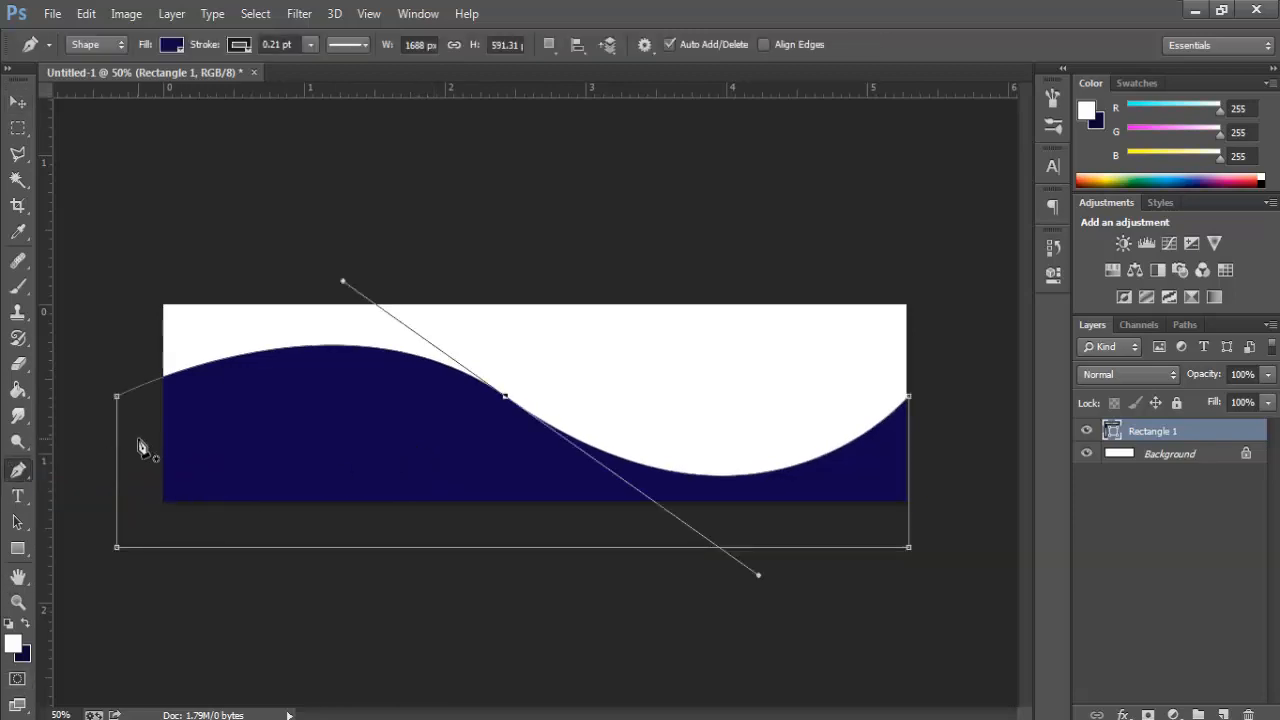
left_click(159, 368)
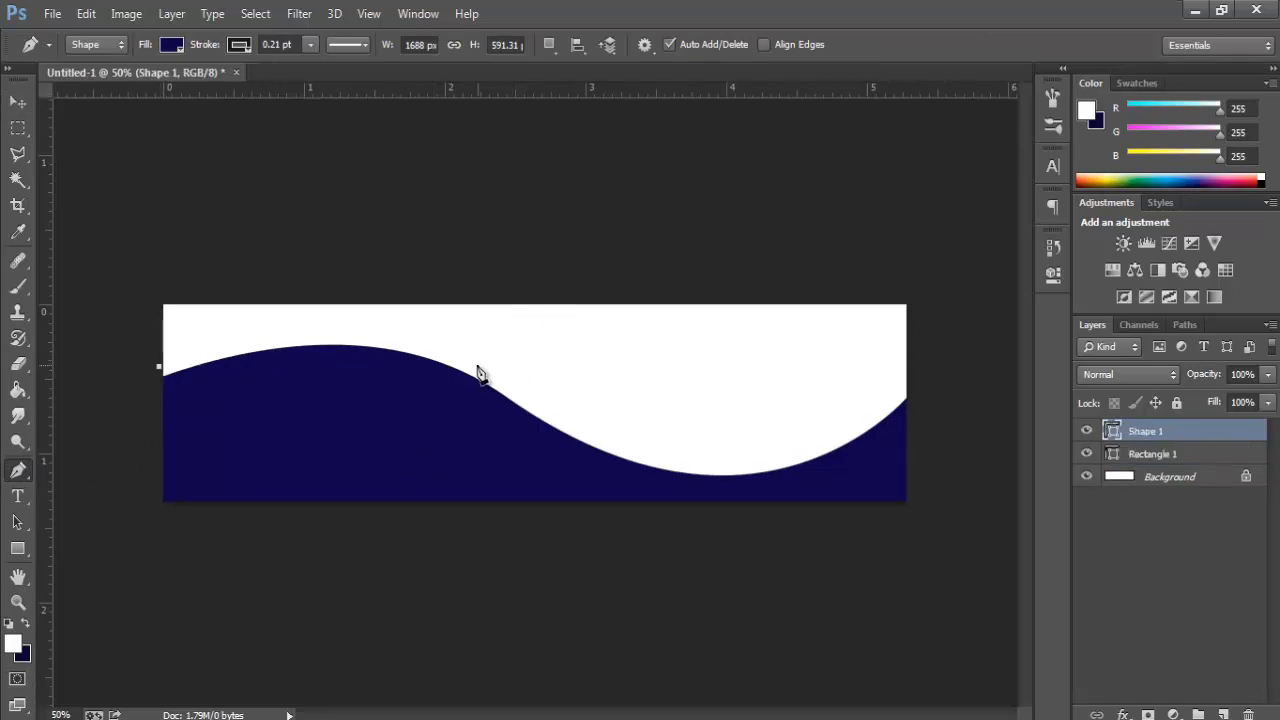
left_click_drag(476, 367, 662, 451)
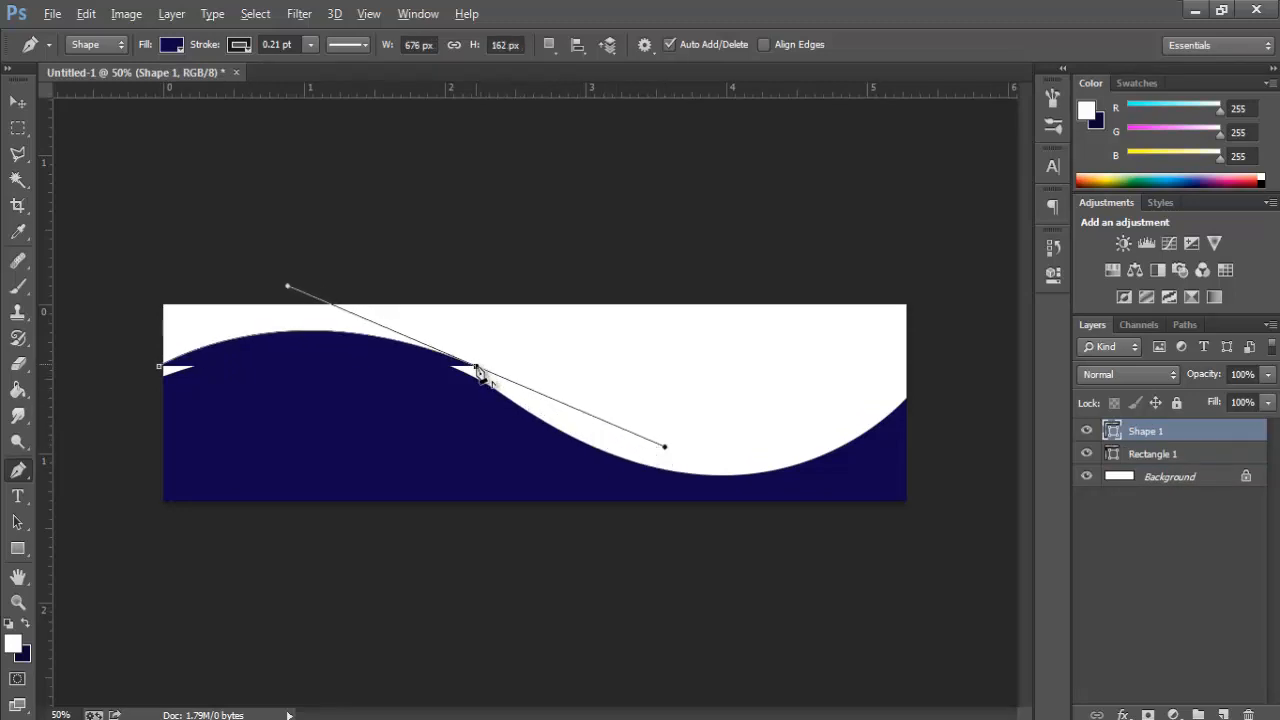
left_click(476, 368)
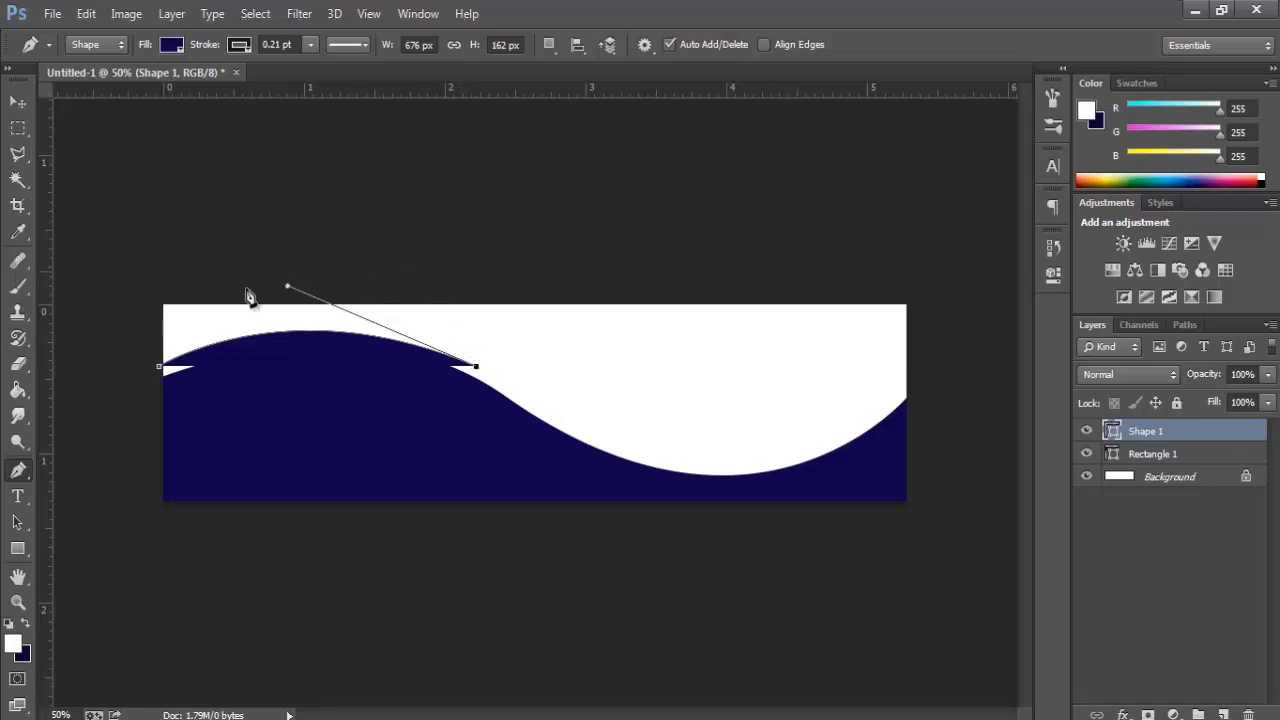
Add a higher arc back to the canvas's left edge, nudge its anchor slightly down, and close the crescent shape
left_click_drag(157, 340, 3, 422)
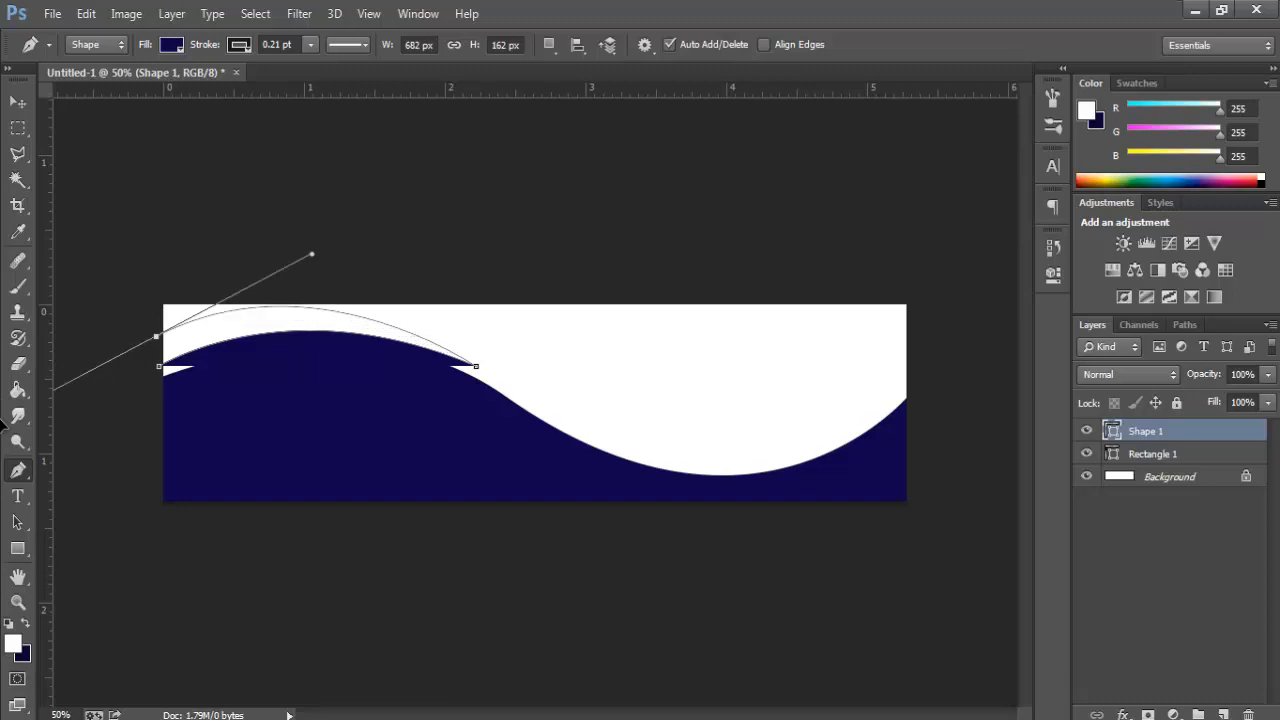
left_click_drag(3, 422, 3, 424)
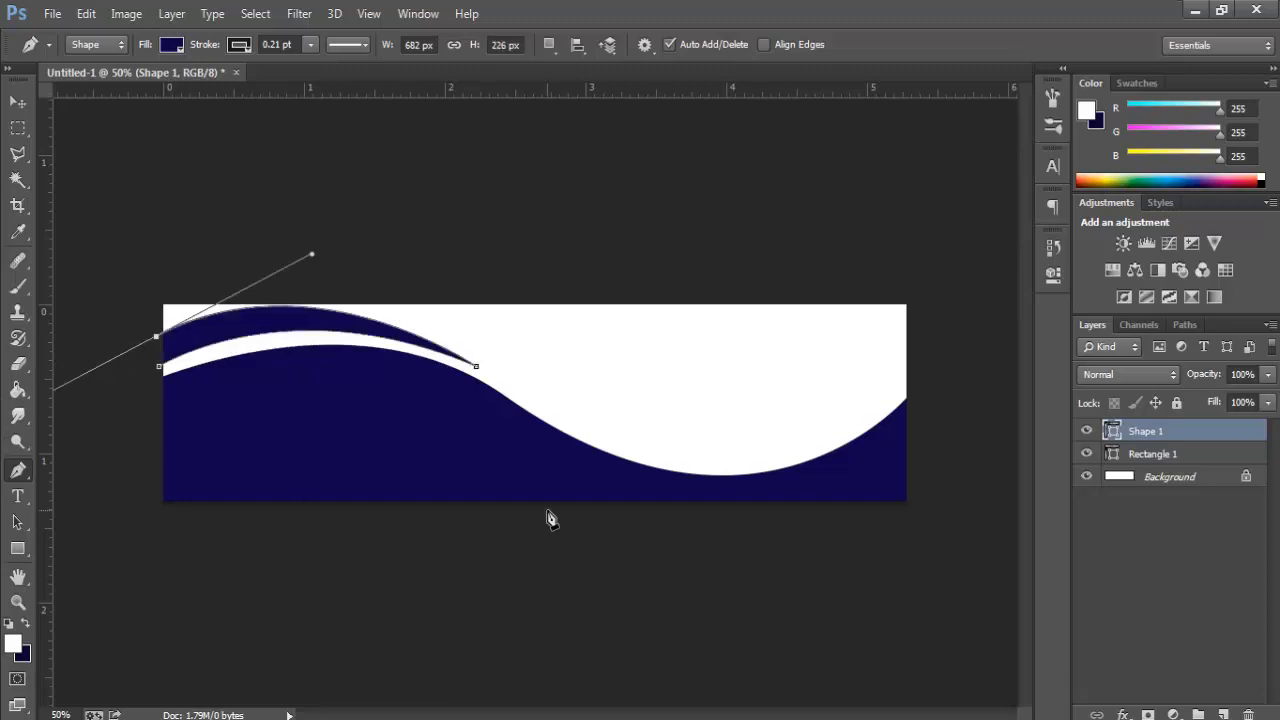
key("Down")
key("Down")
key("Down")
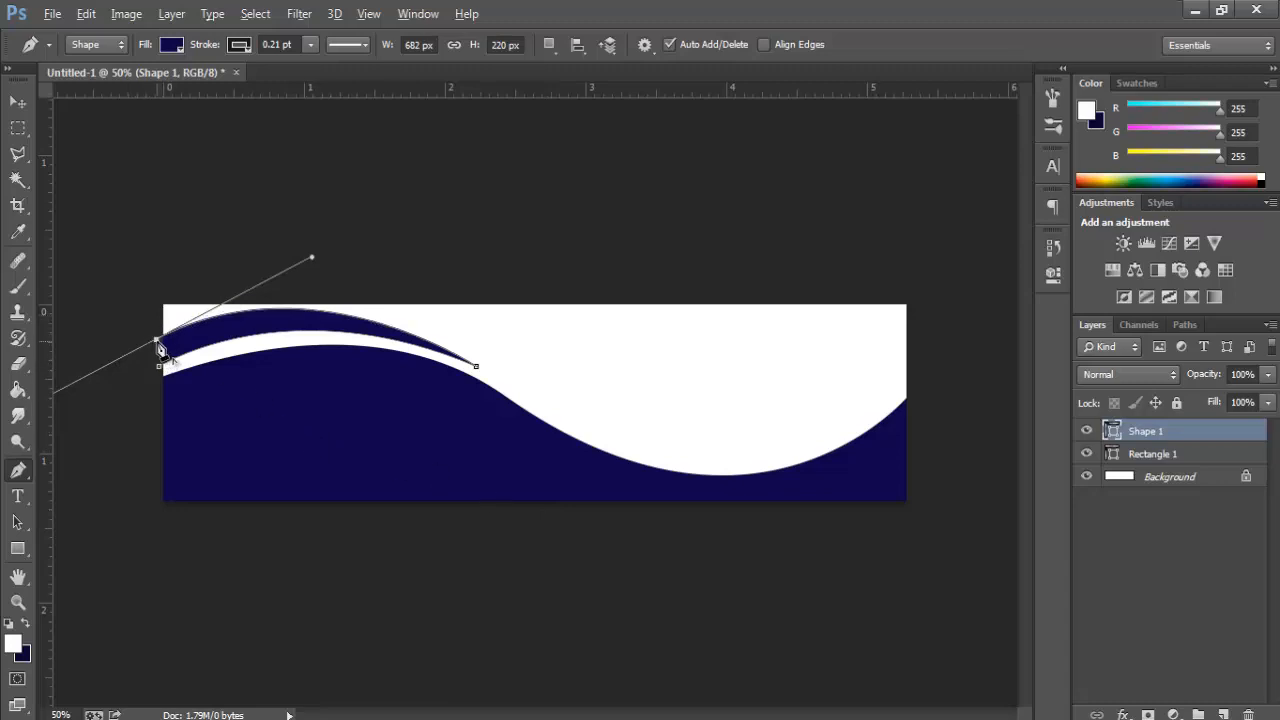
left_click(156, 340, "alt")
left_click(158, 370)
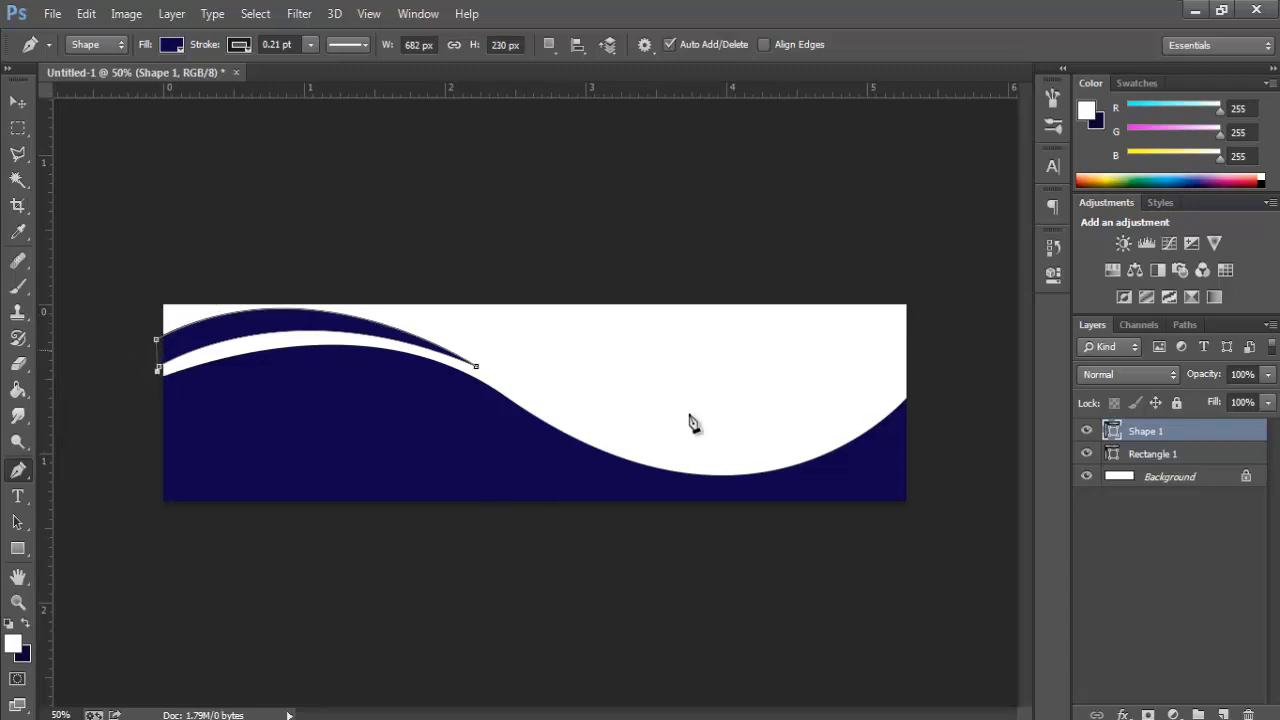
Change the crescent shape's fill to a bright golden yellow with a hue of 45°
double_click(1112, 430)
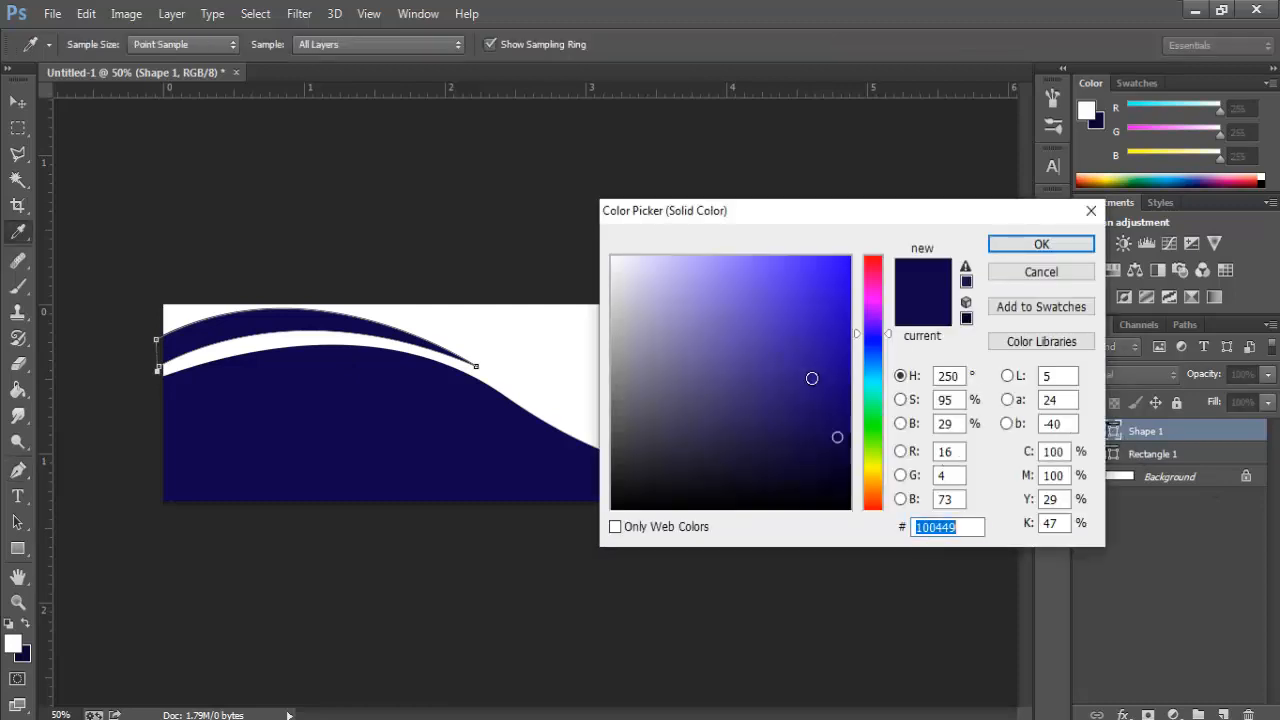
left_click(873, 468)
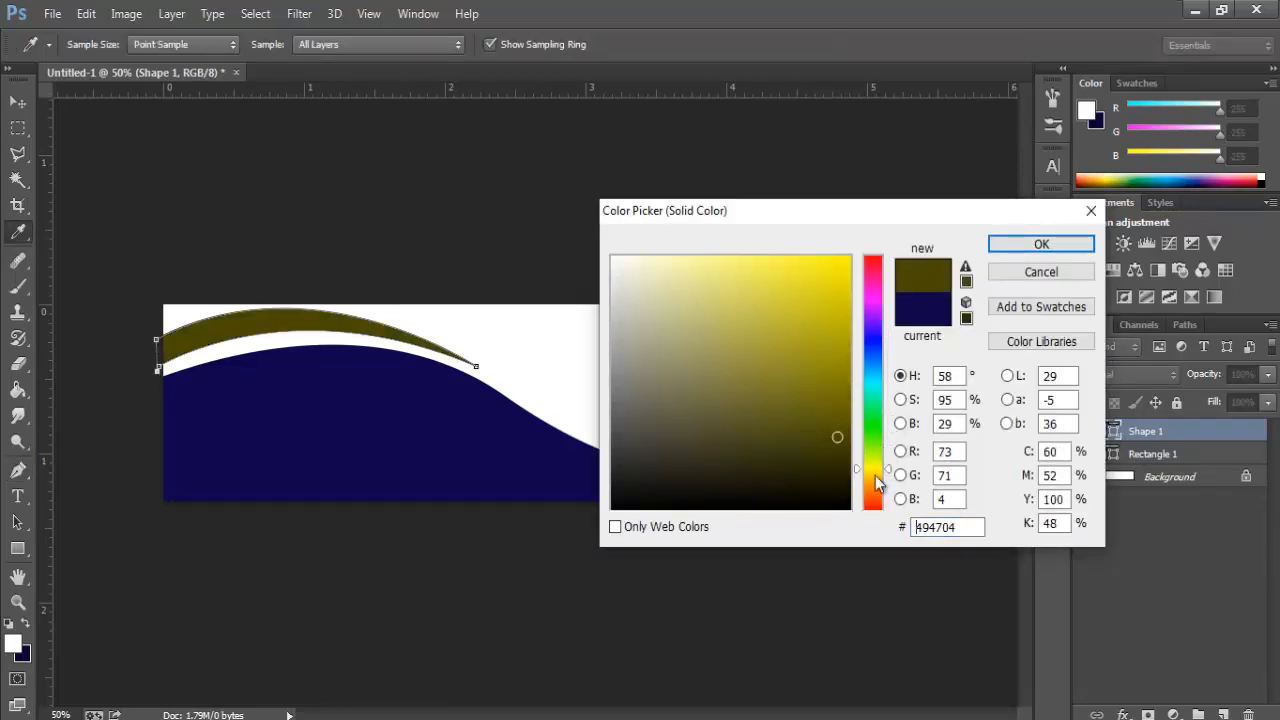
left_click_drag(875, 475, 881, 500)
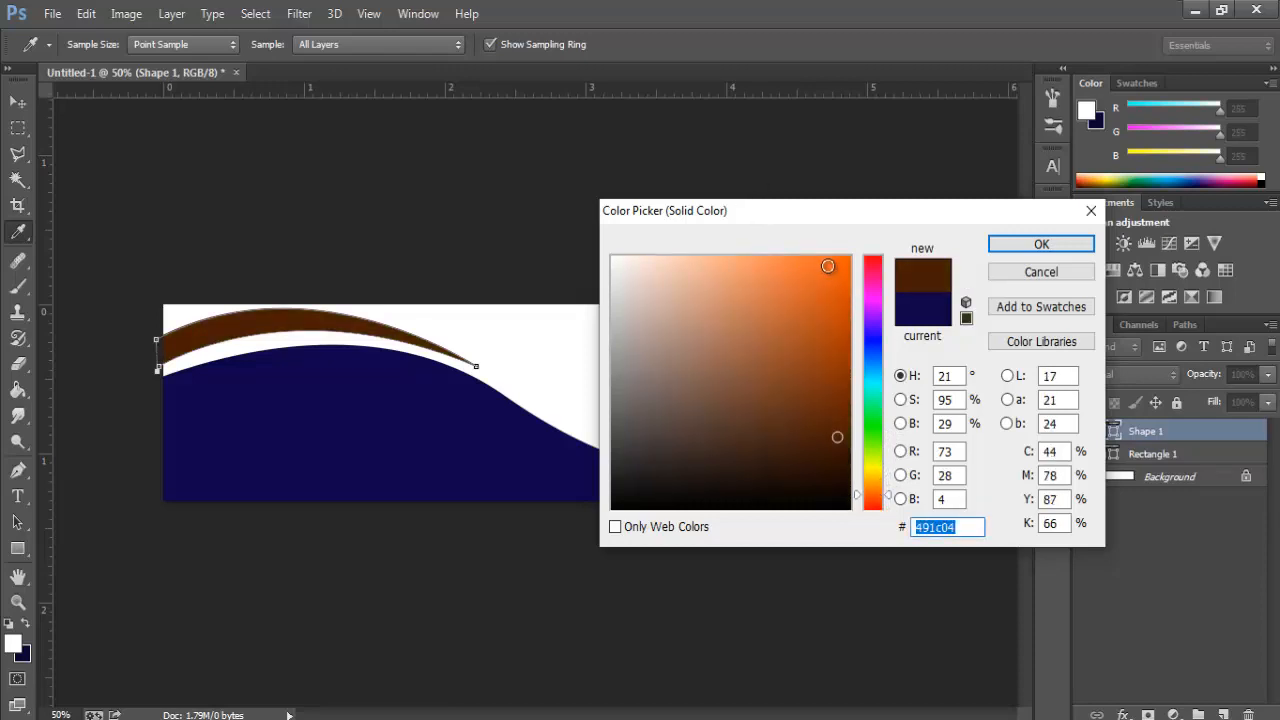
left_click(828, 266)
left_click(836, 261)
left_click(812, 261)
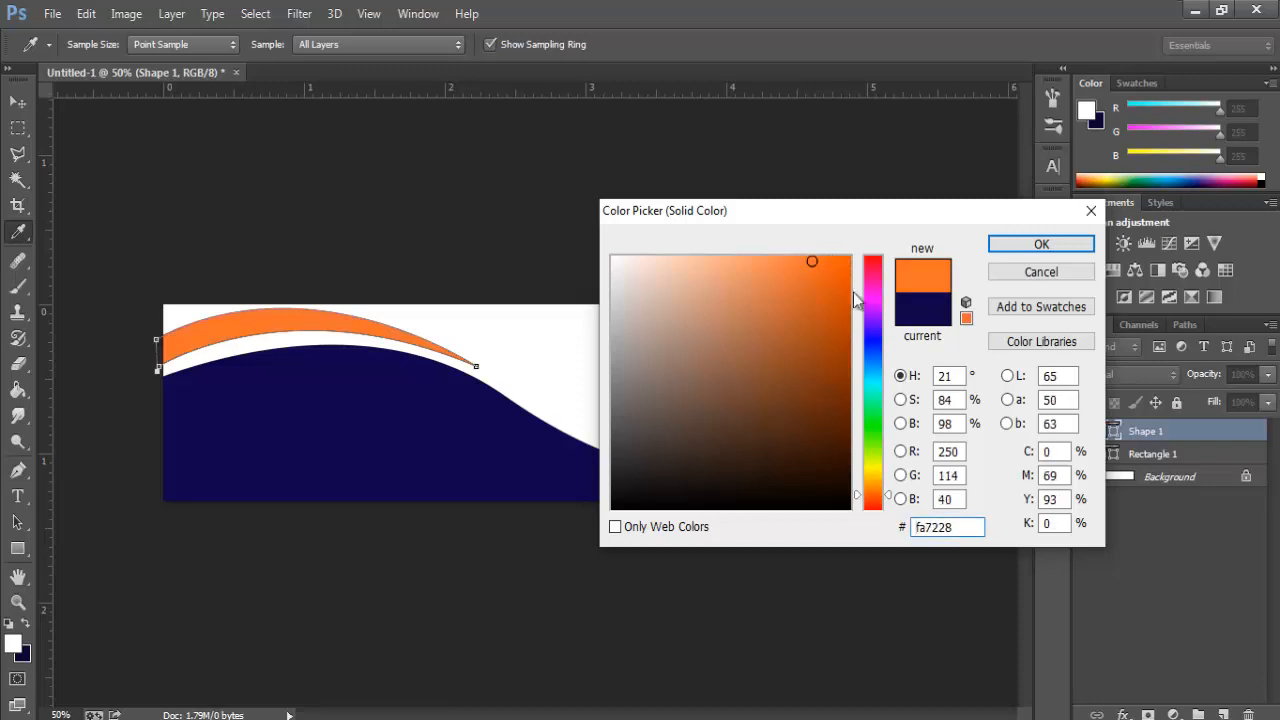
left_click(880, 479)
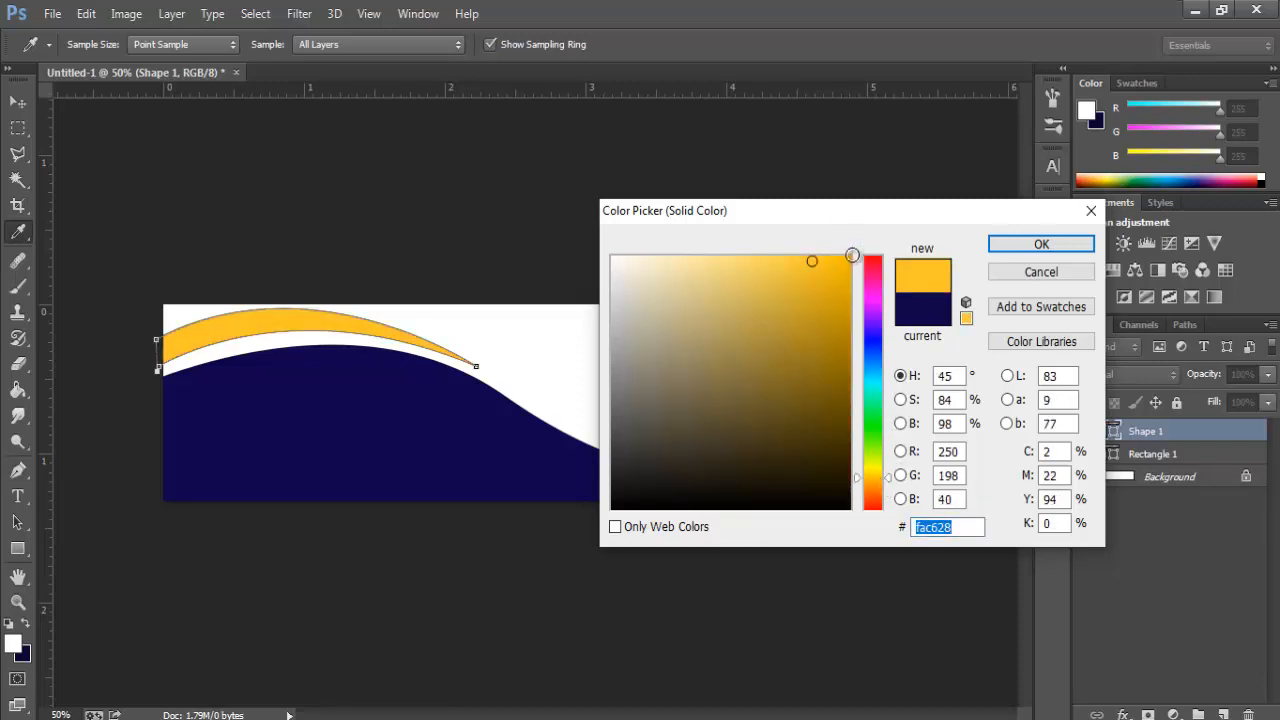
left_click(844, 270)
left_click(1042, 244)
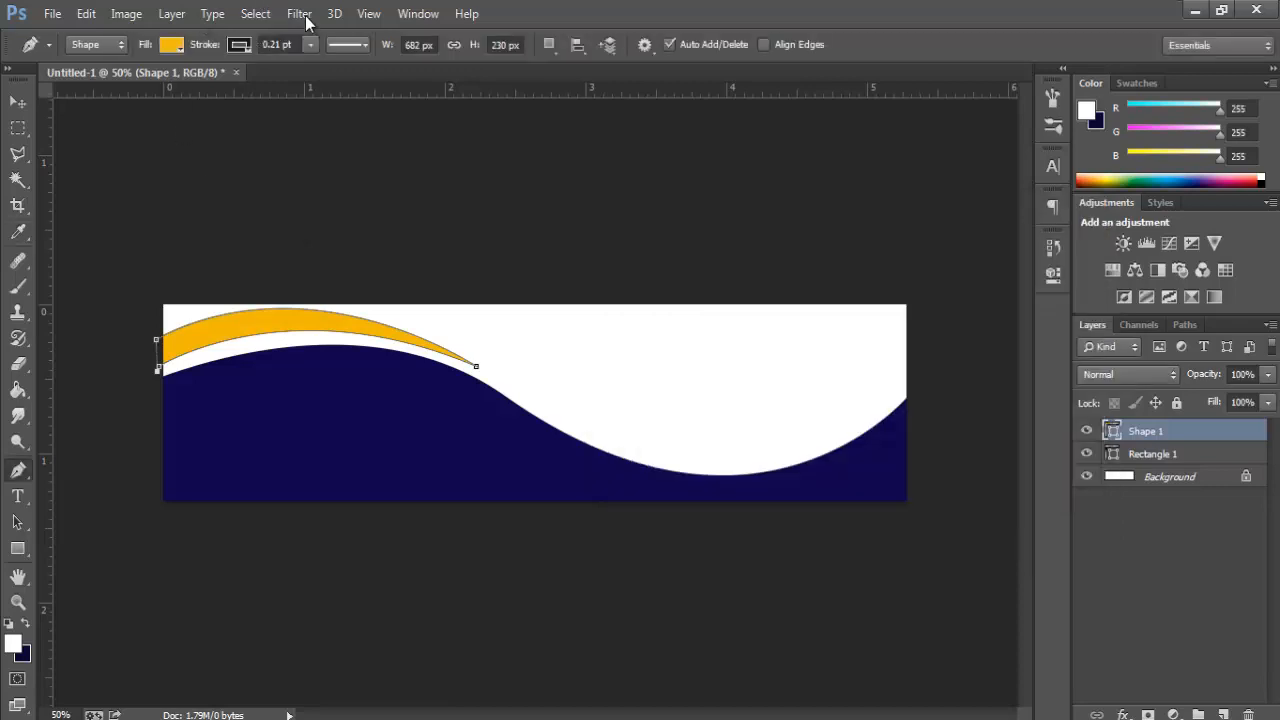
Remove the crescent shape's stroke and deselect its path
left_click(240, 45)
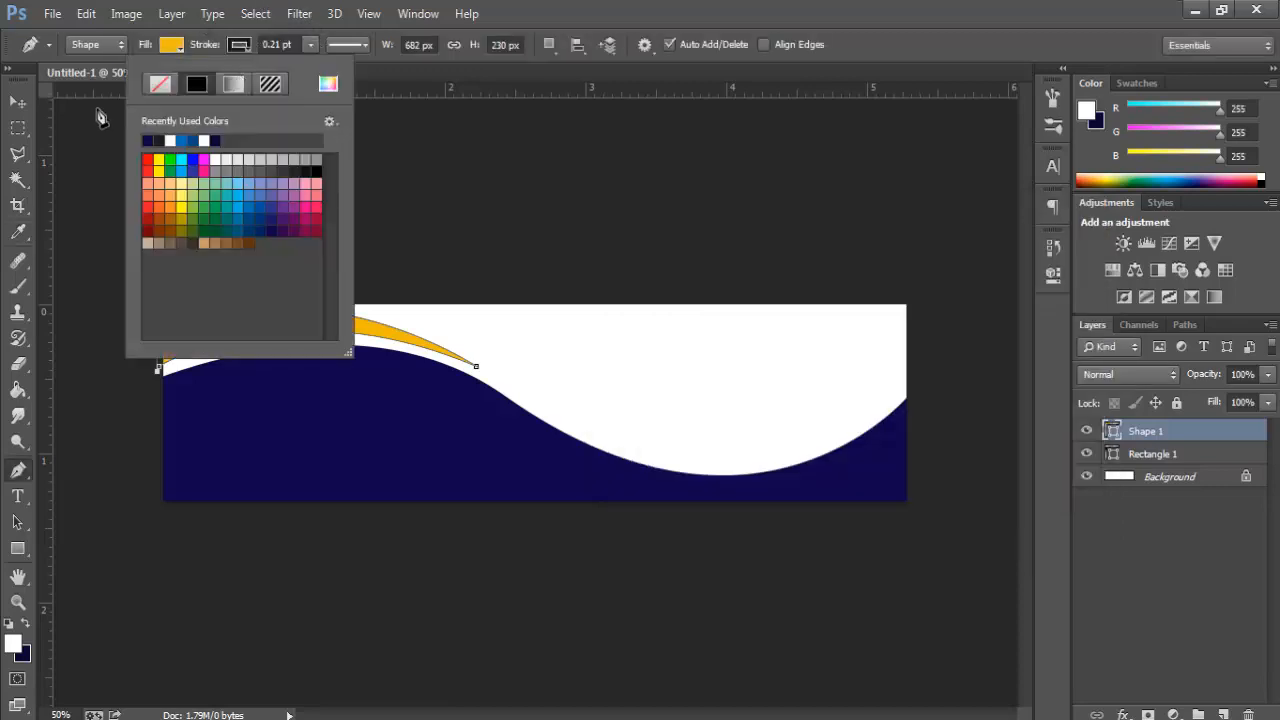
left_click(160, 86)
left_click(229, 44)
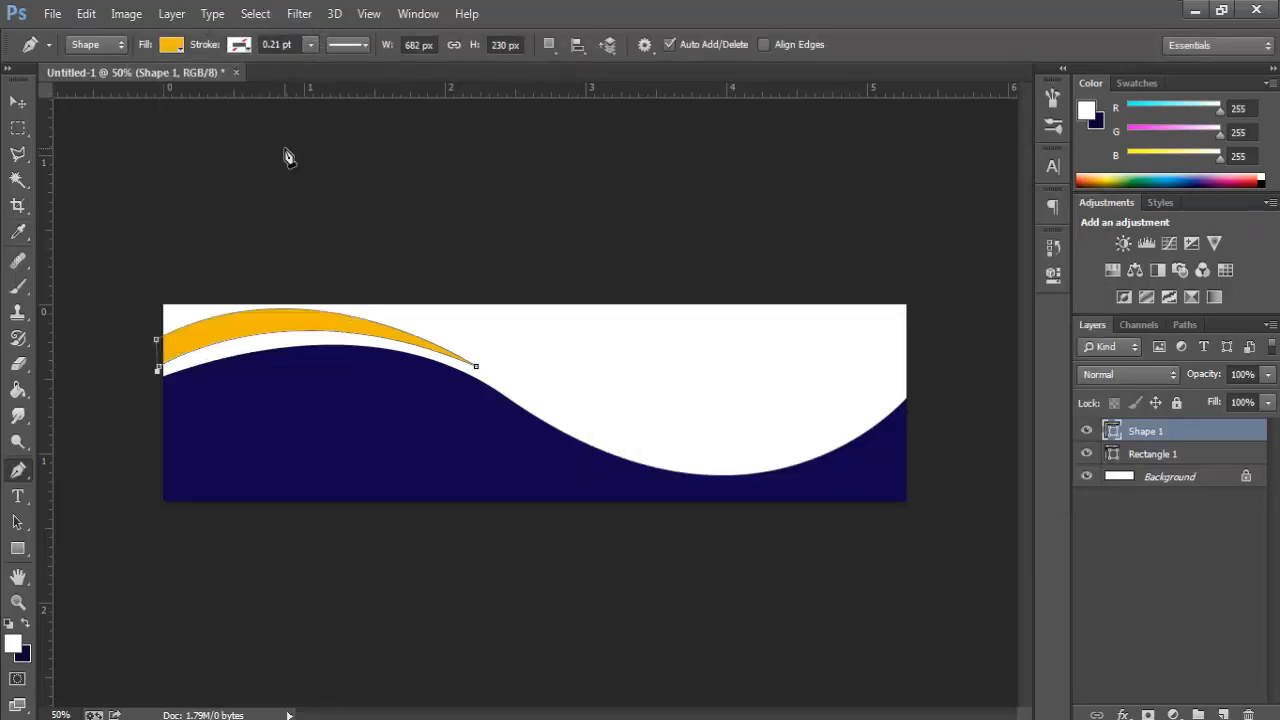
key("Return")
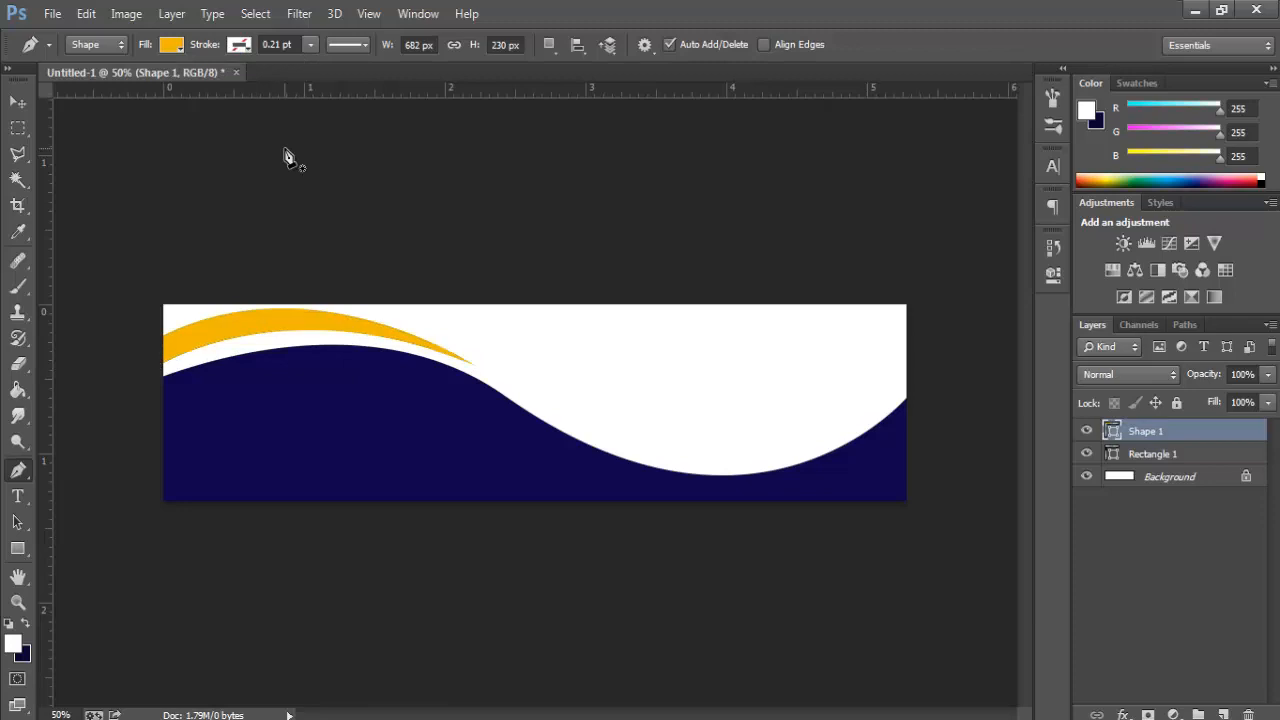
Nudge the yellow crescent down until only a thin white gap separates it from the navy wave
left_click(16, 104)
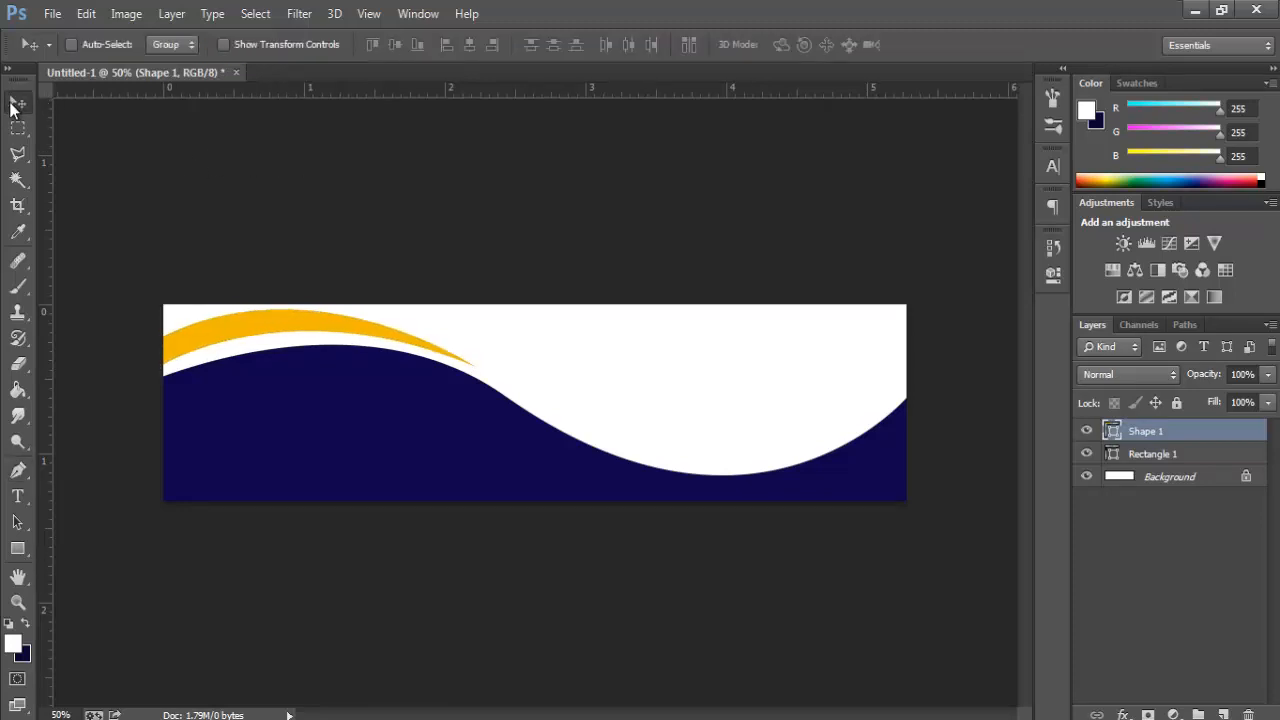
key("Down")
key("Down")
key("Down")
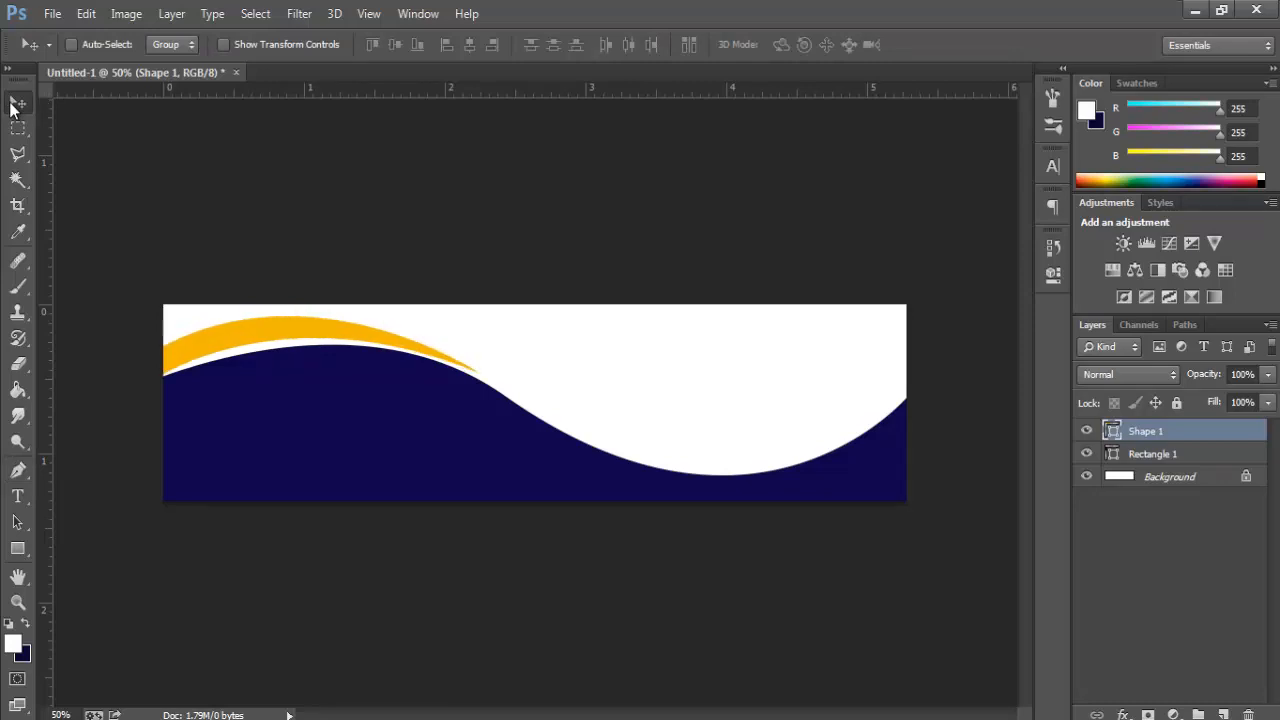
Skew the yellow crescent by pulling its right tip slightly outward and its lower-left corner slightly up, and nudge it down
key("ctrl+t")
right_click(420, 350)
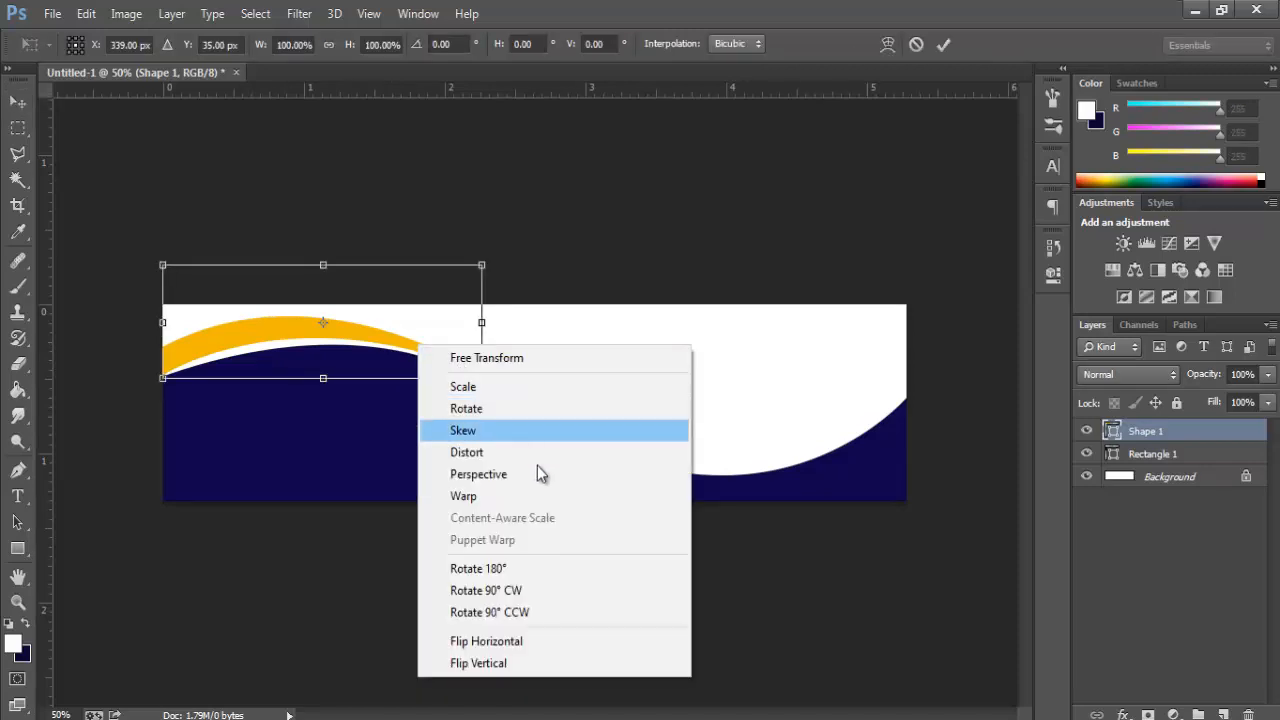
left_click(492, 431)
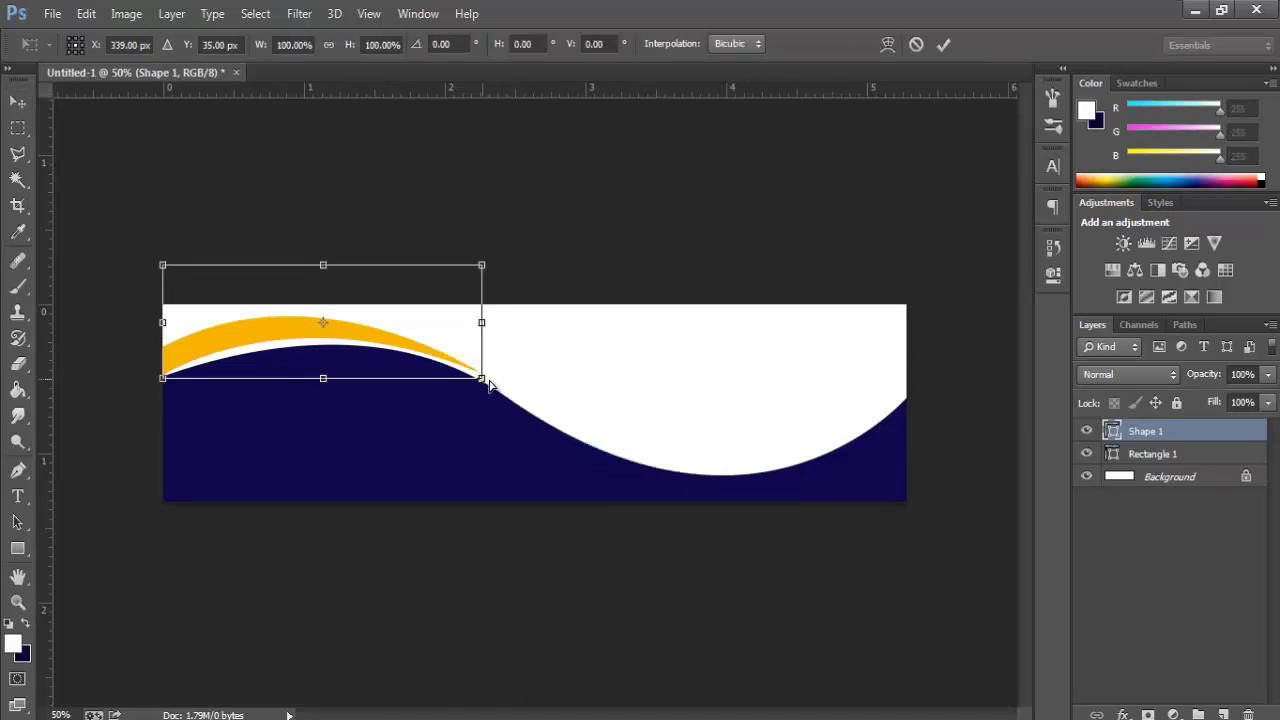
left_click_drag(482, 378, 494, 380)
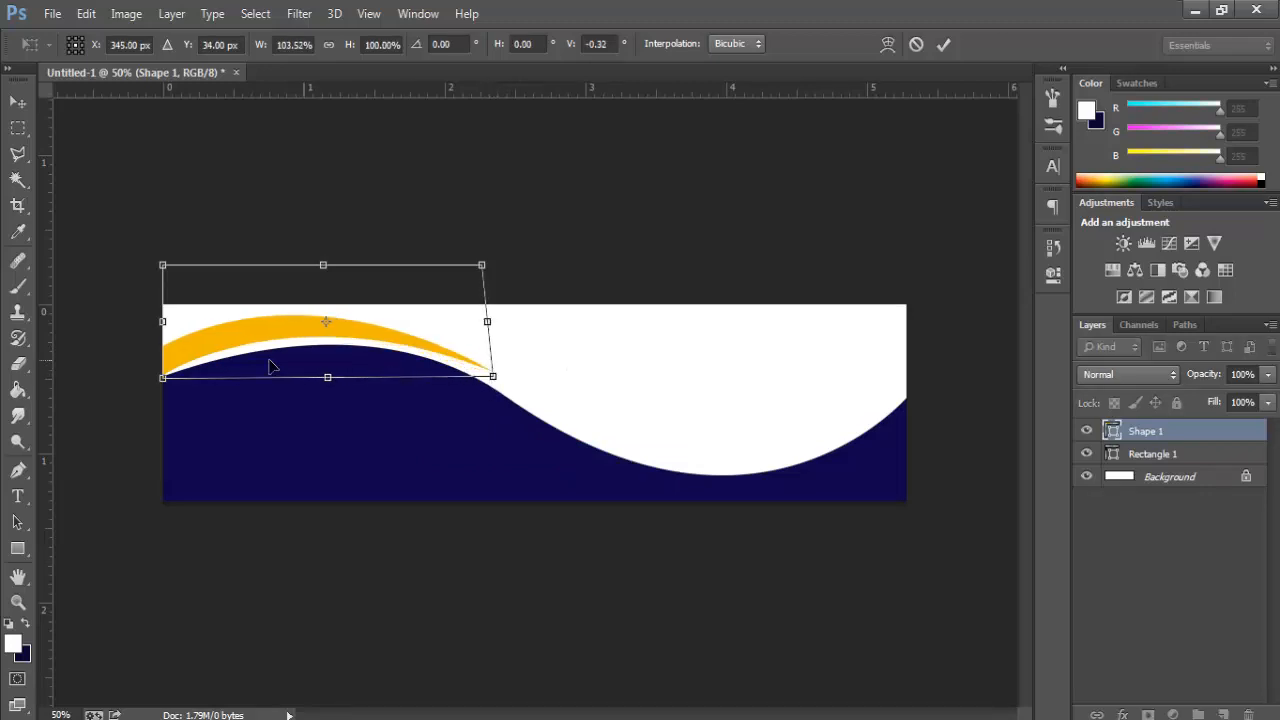
left_click_drag(162, 383, 163, 375)
key("Down")
key("Down")
key("Down")
key("Down")
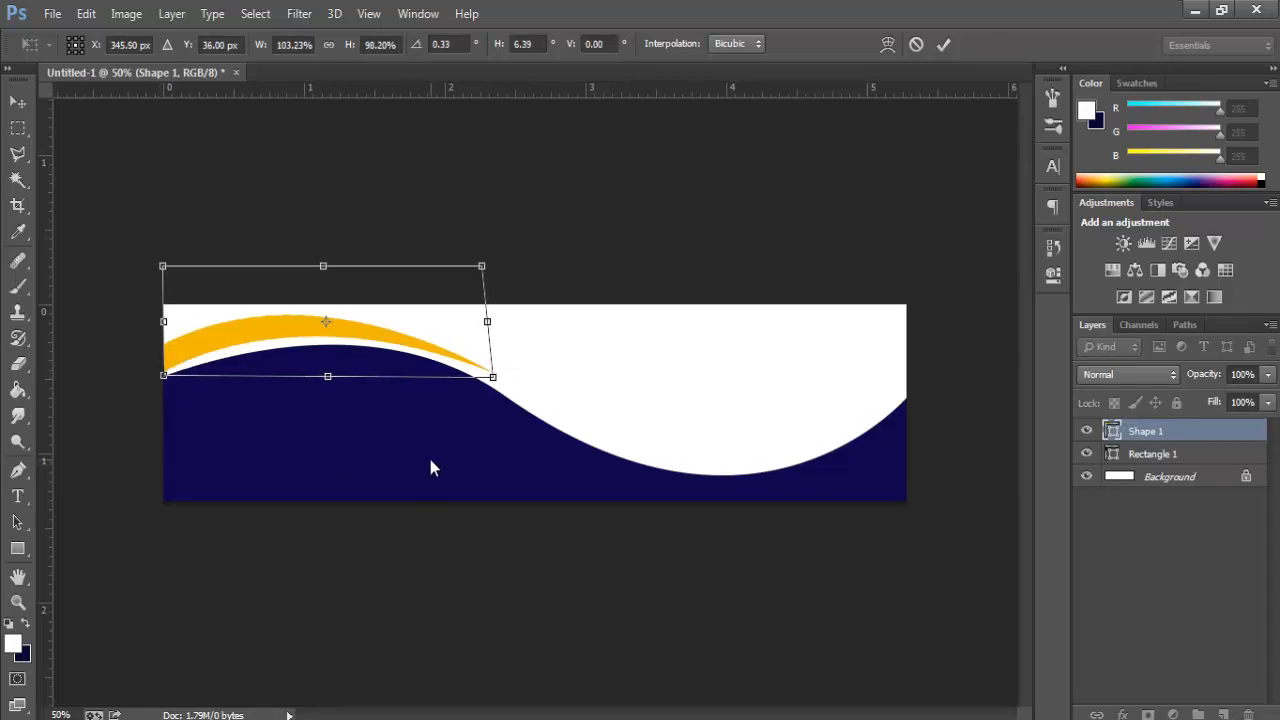
Warp the yellow crescent so its right tip pulls back in to meet the navy wave's edge, and apply the transform
right_click(443, 357)
left_click(511, 513)
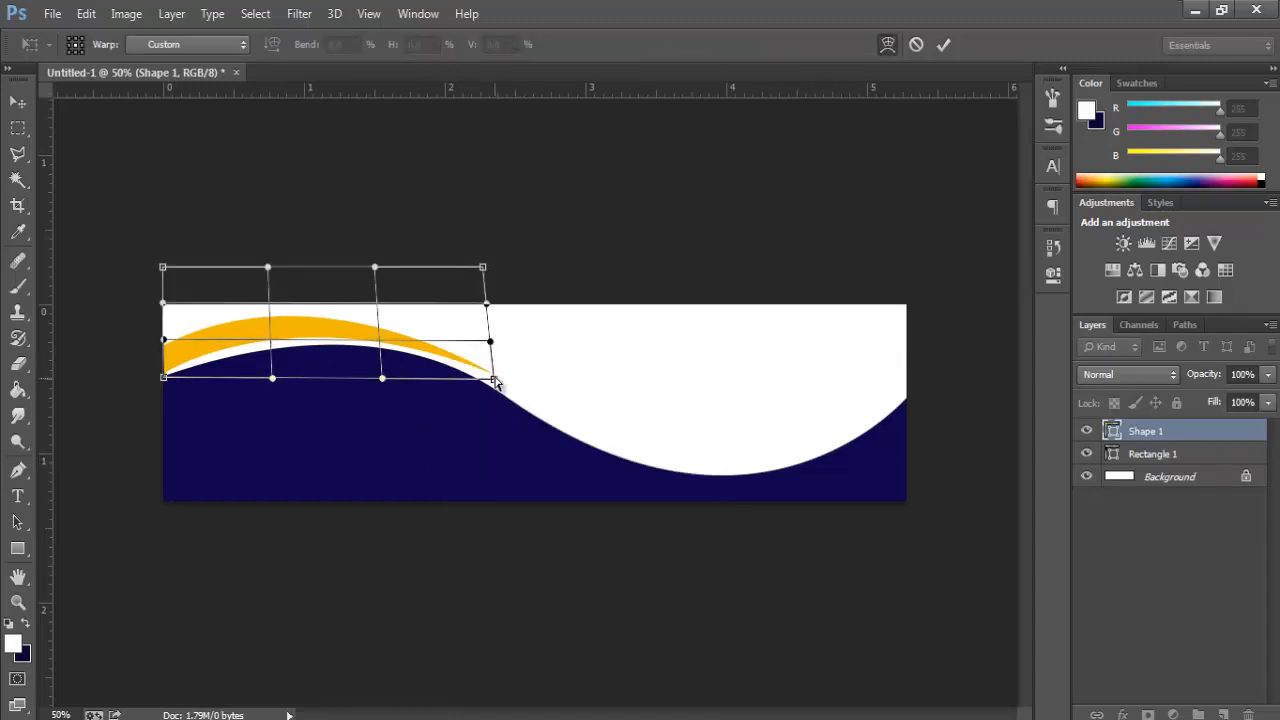
left_click_drag(488, 376, 476, 387)
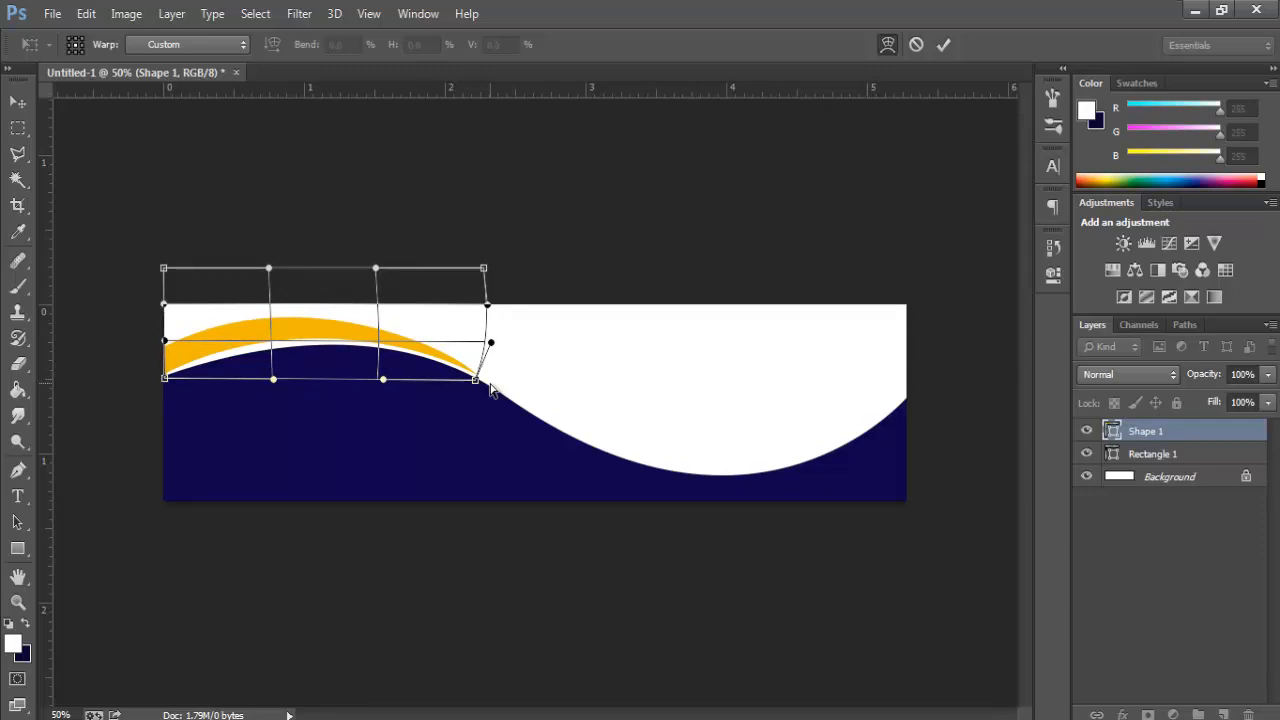
key("Return")
key("v")
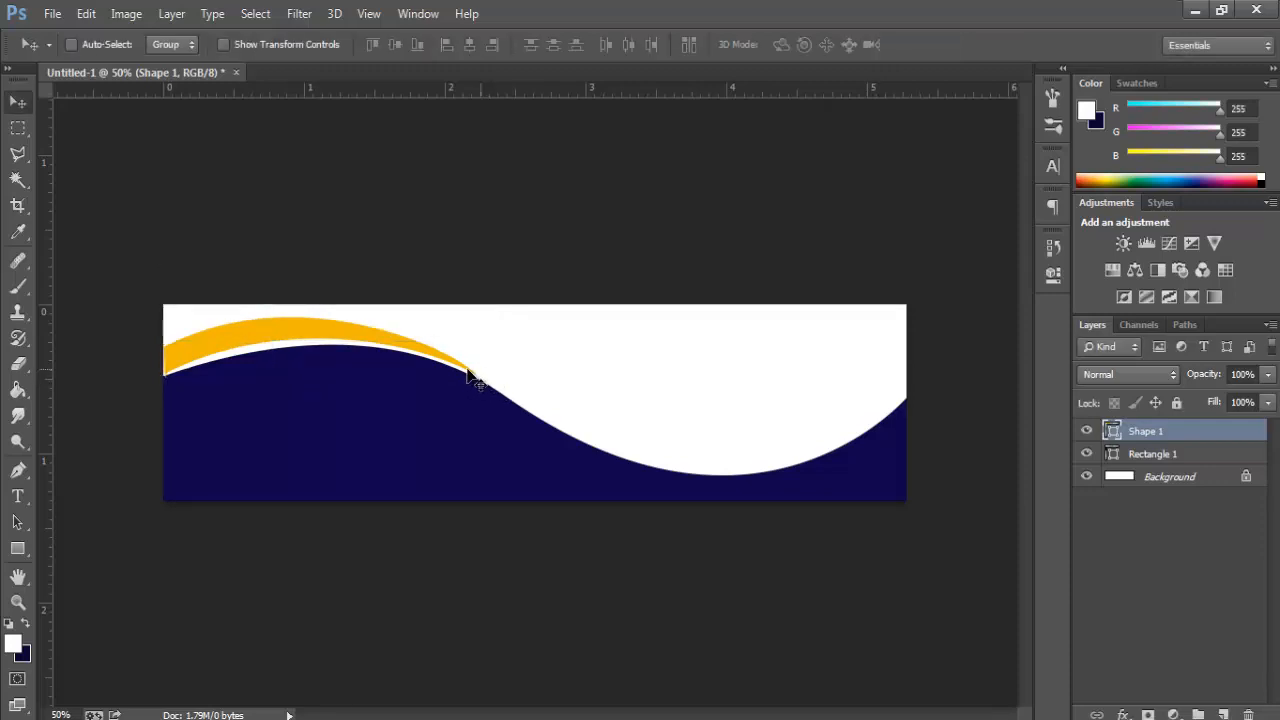
Stretch the yellow crescent to about 102.69% width past the canvas's left edge, and nudge it slightly right
key("ctrl+t")
left_click_drag(160, 348, 156, 348)
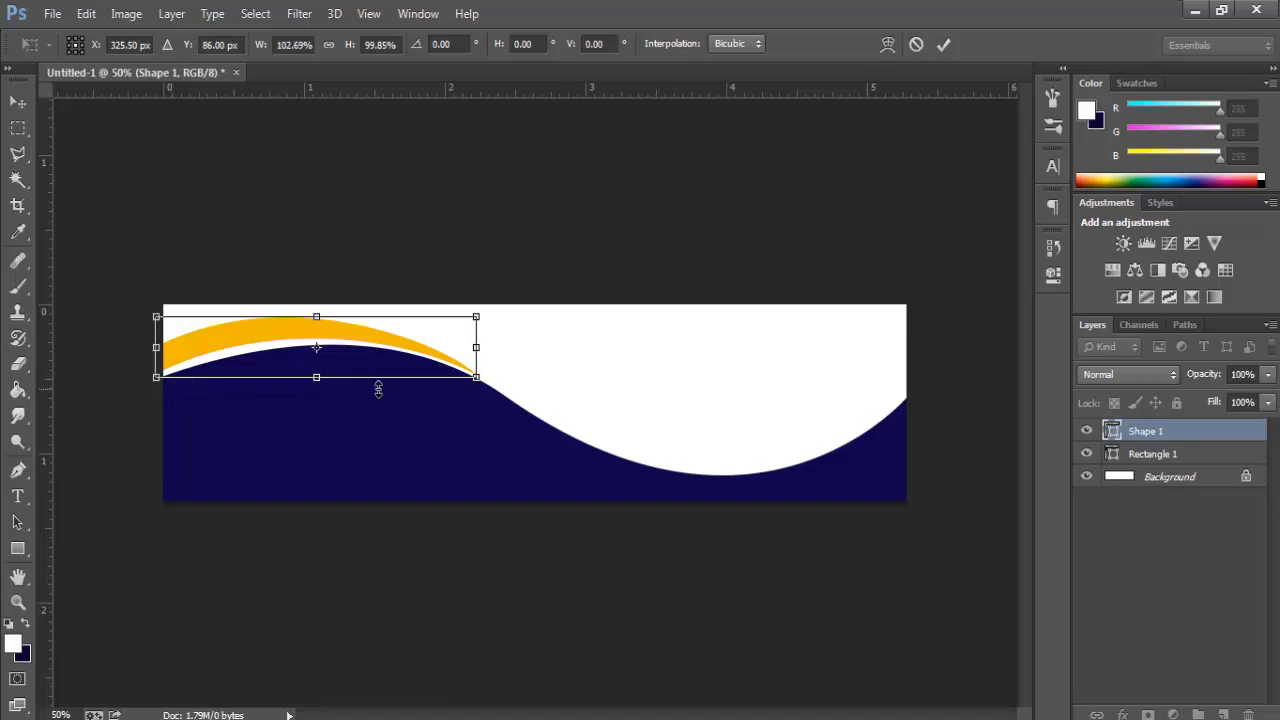
key("Right")
key("Right")
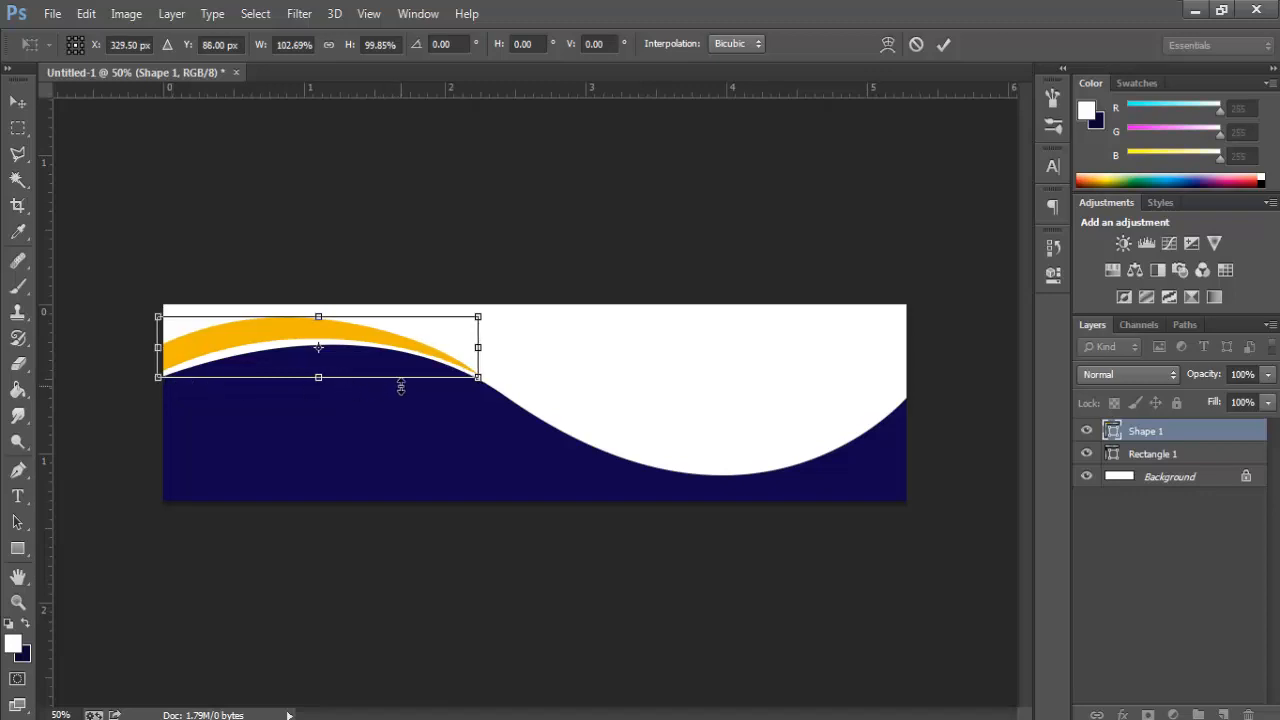
key("Return")
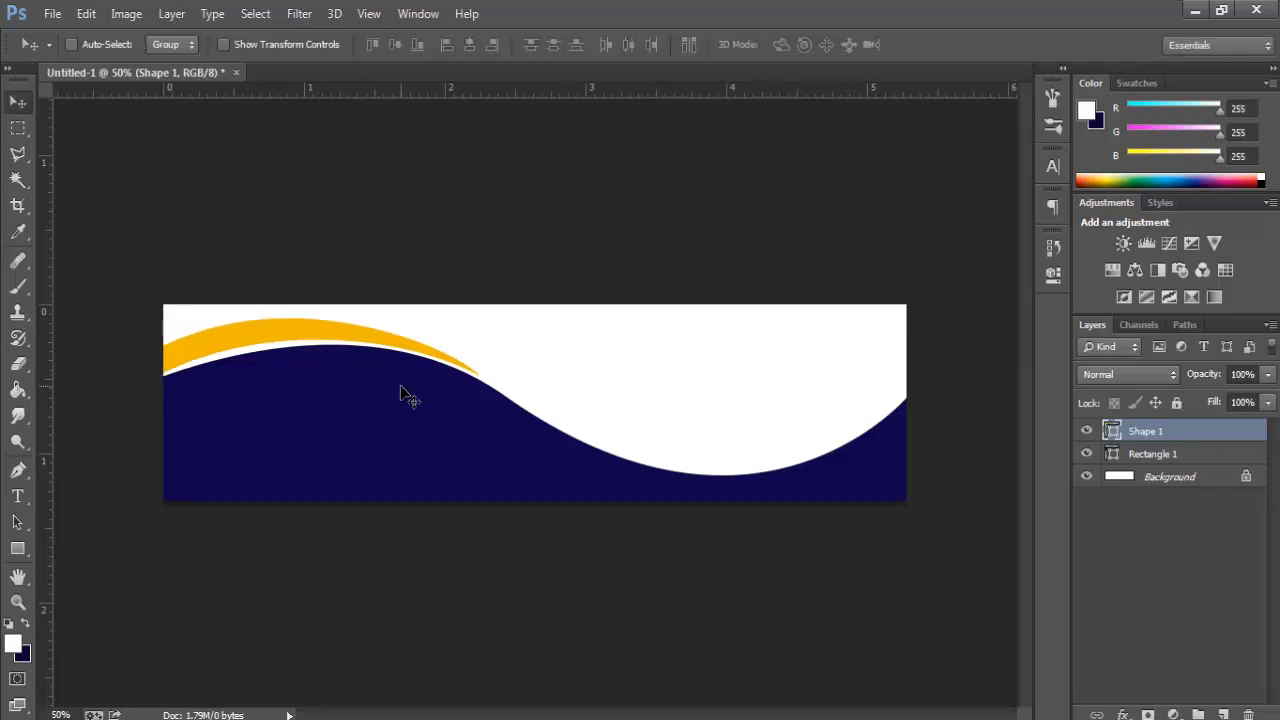
key("ctrl+j")
key("ctrl+z")
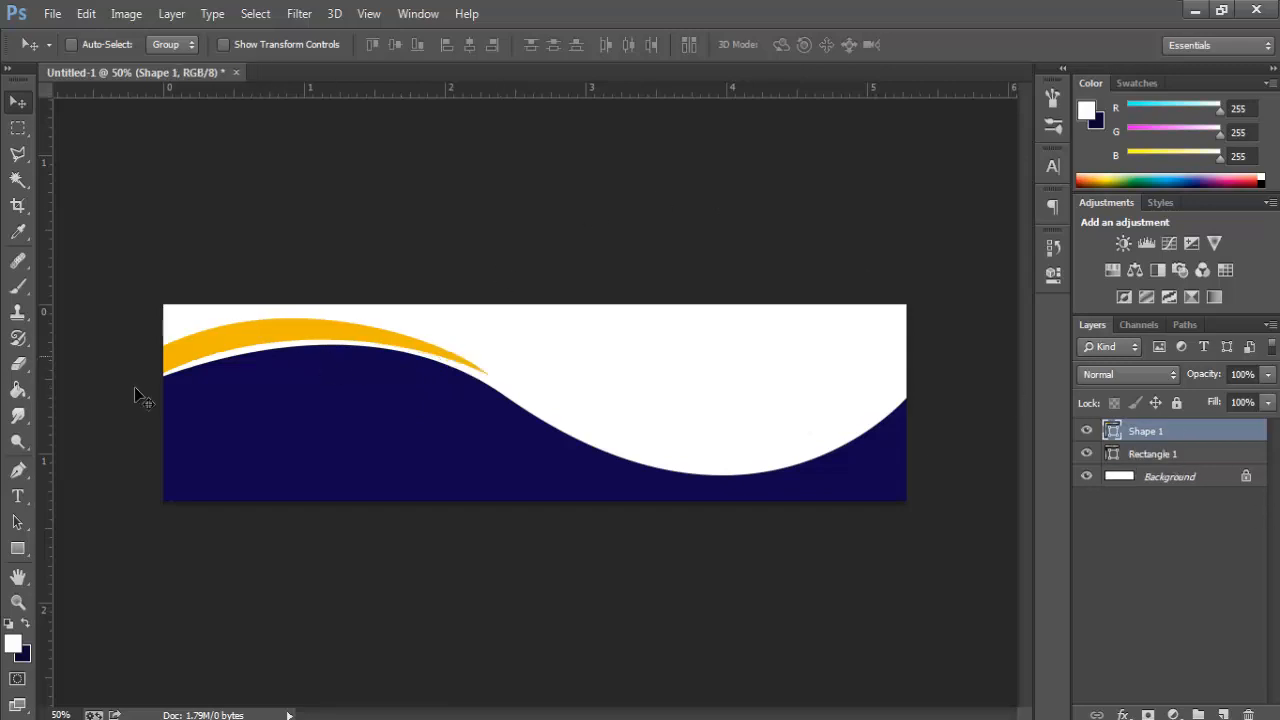
Draw a closed crescent with the Pen tool above the wave's dip, from the canvas's right edge to the middle of the slope
left_click_drag(18, 470, 71, 464)
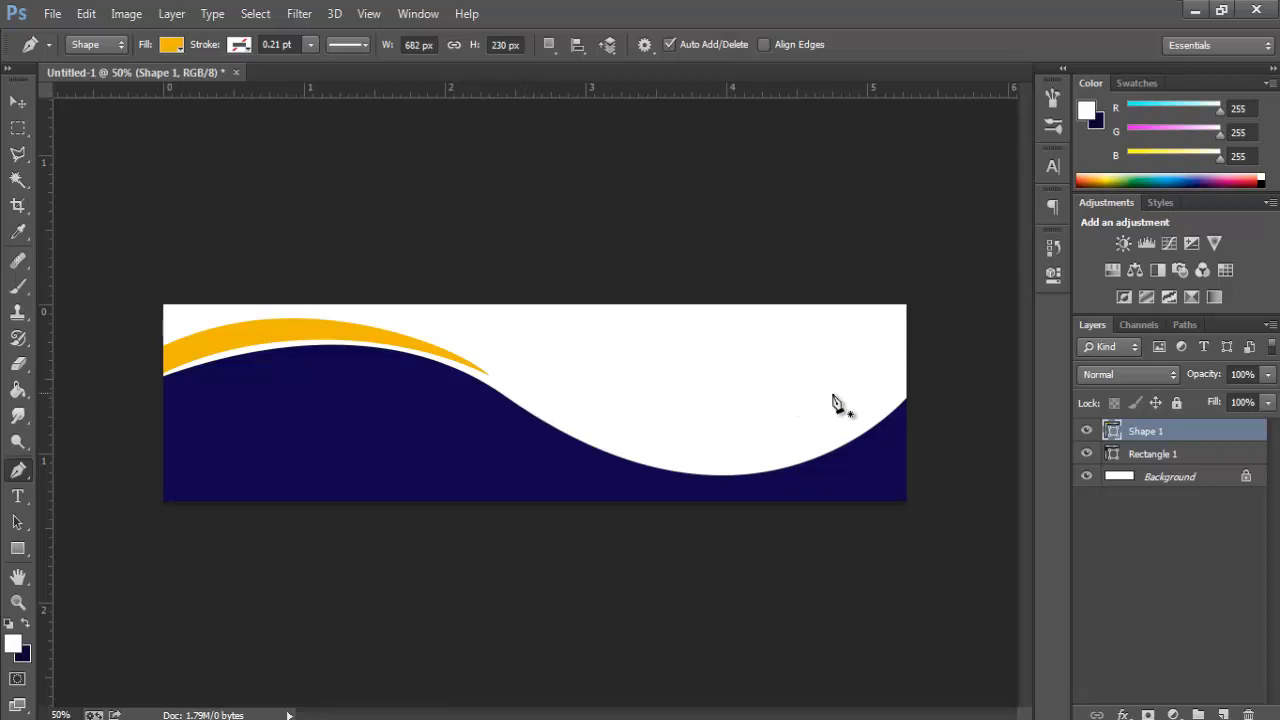
left_click(914, 385)
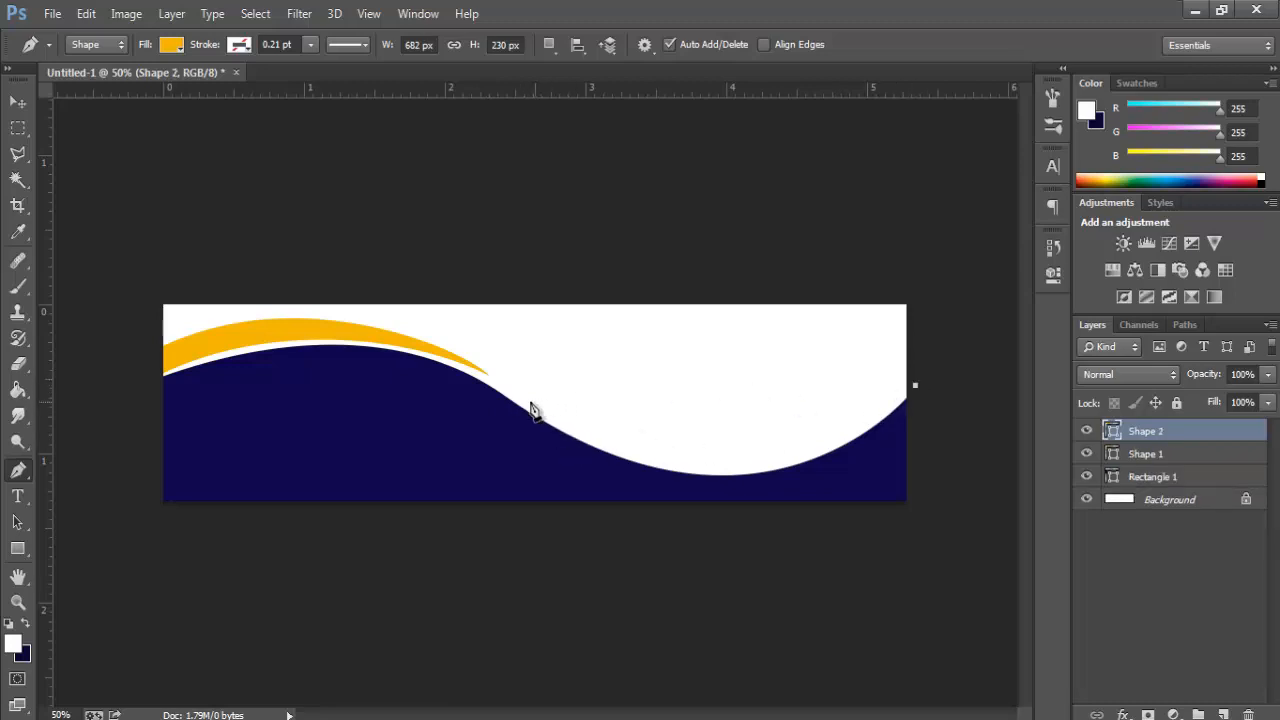
left_click_drag(523, 401, 305, 254)
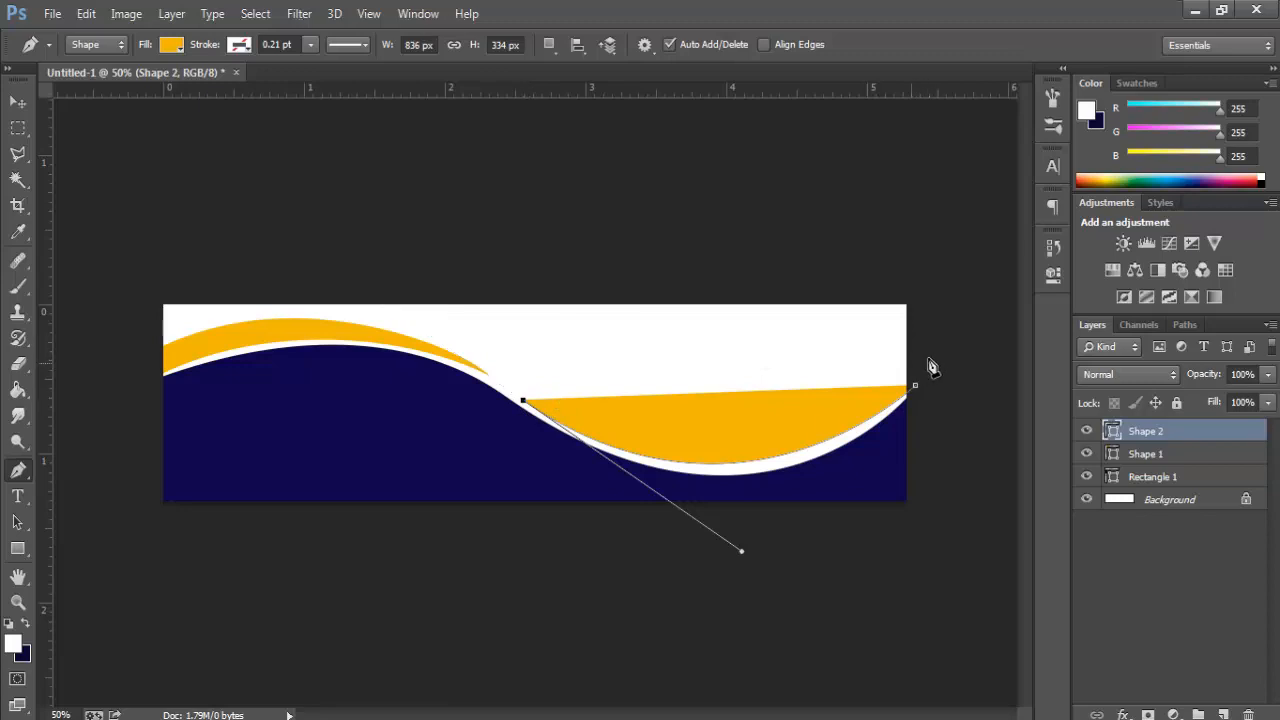
left_click_drag(910, 363, 1054, 208)
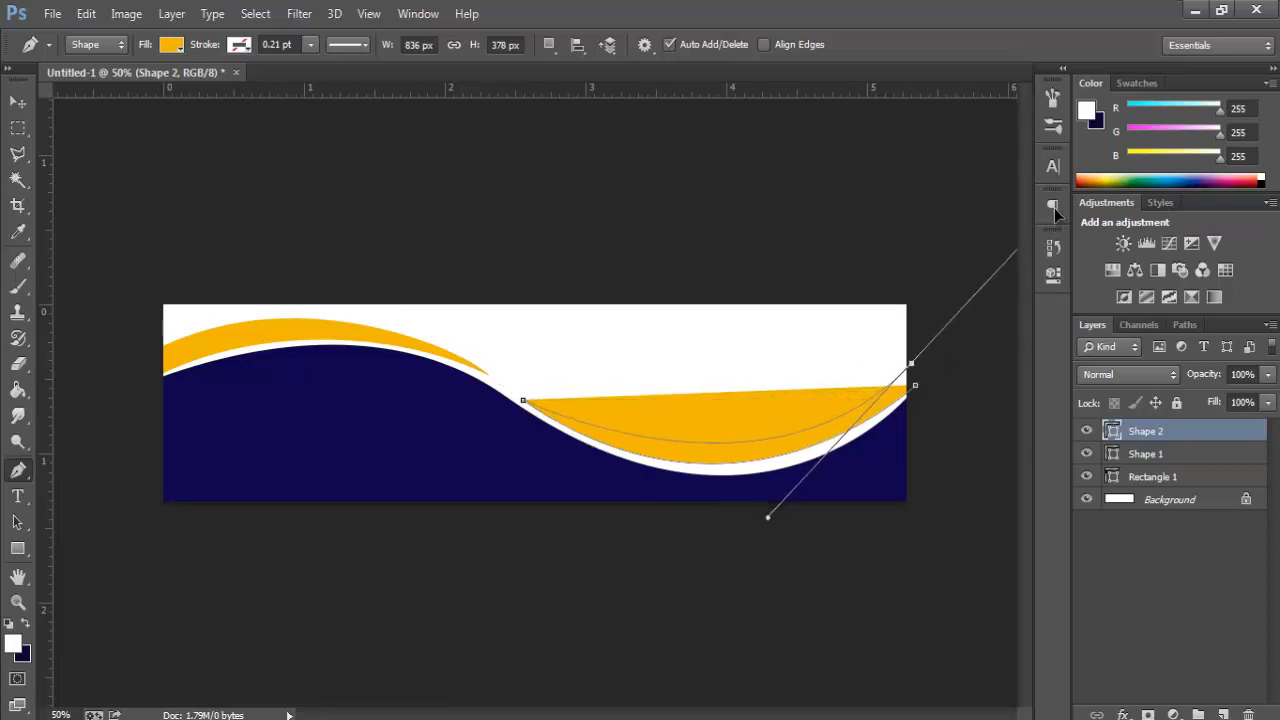
left_click(911, 364, "alt")
left_click(915, 386)
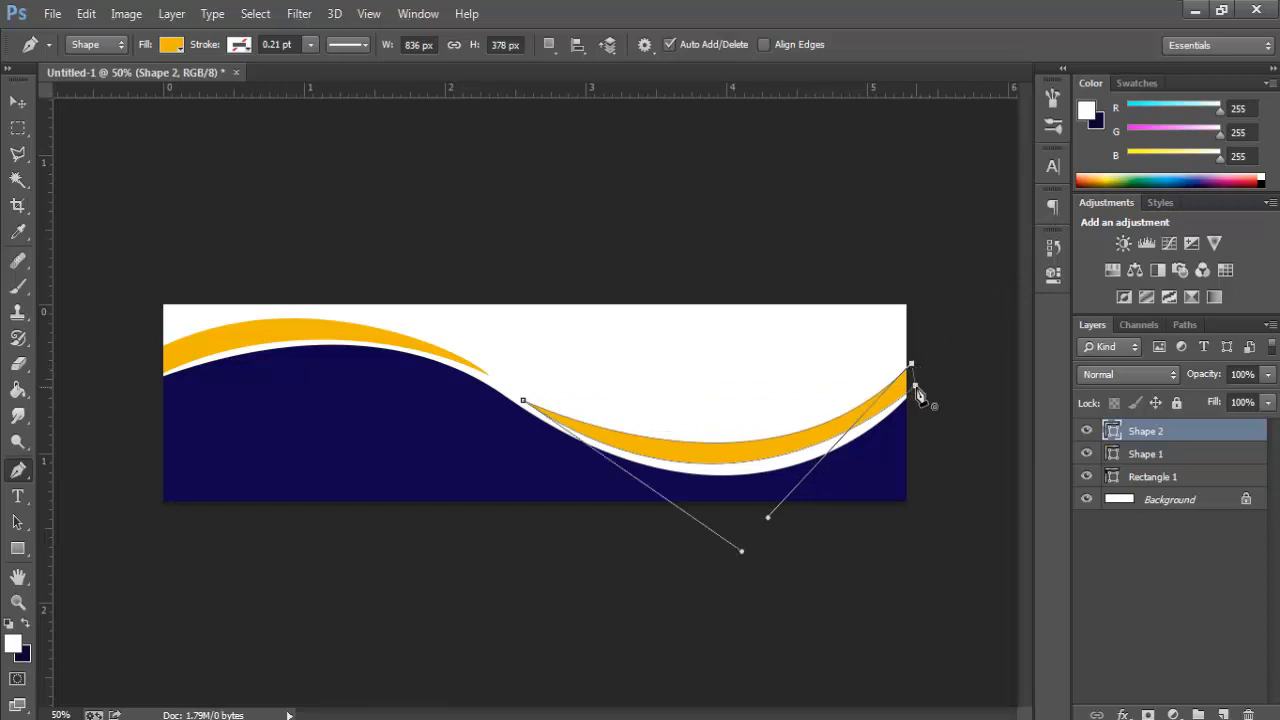
Change the second crescent's fill to near-black #0c0900
double_click(1116, 438)
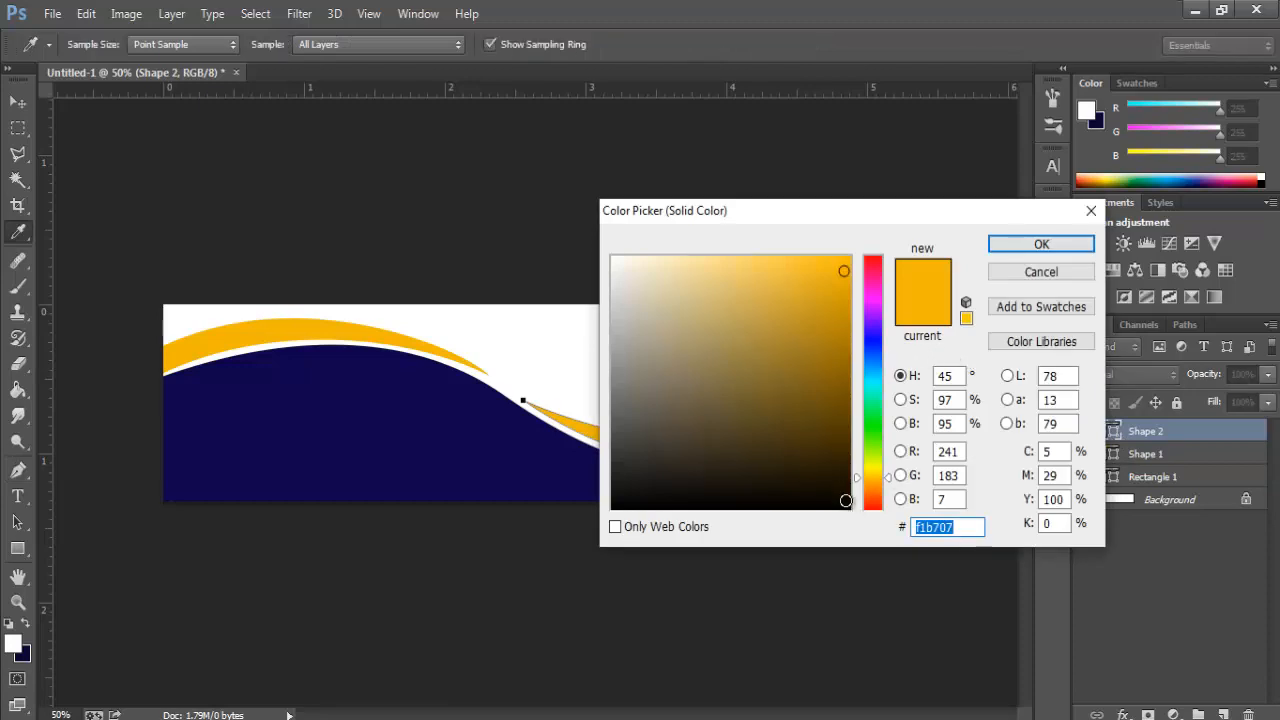
left_click(845, 498)
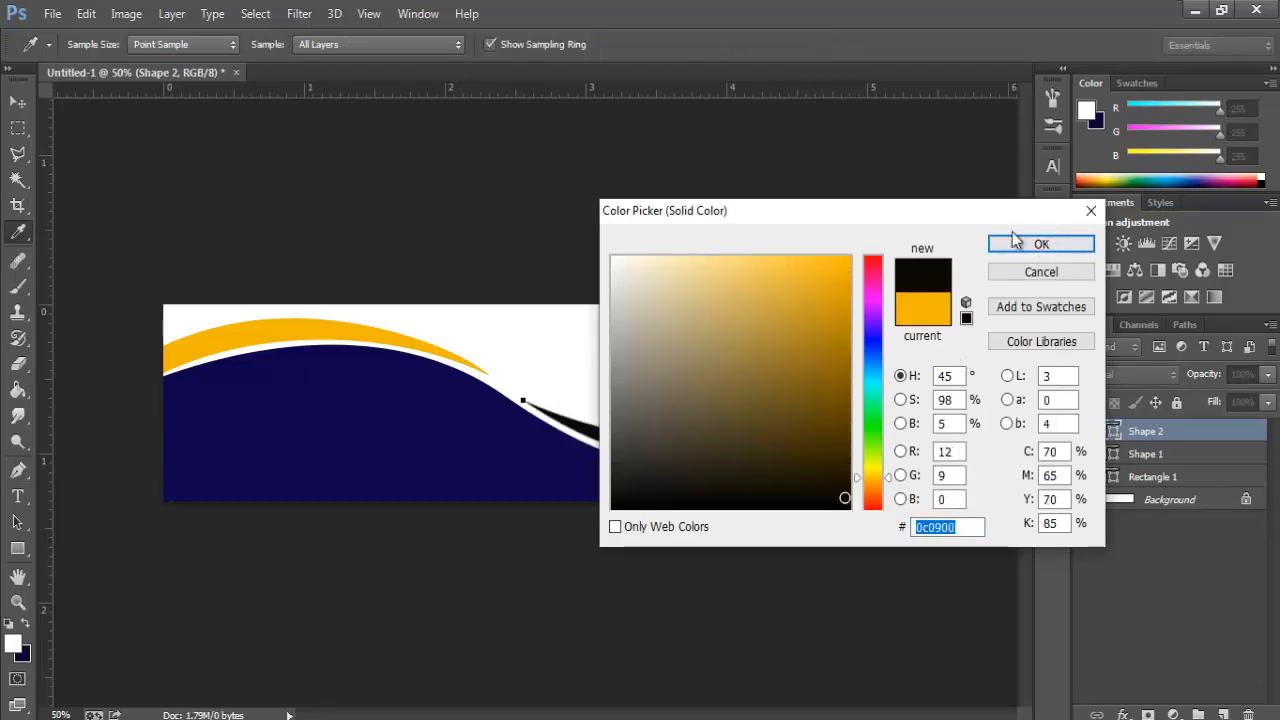
left_click(1012, 248)
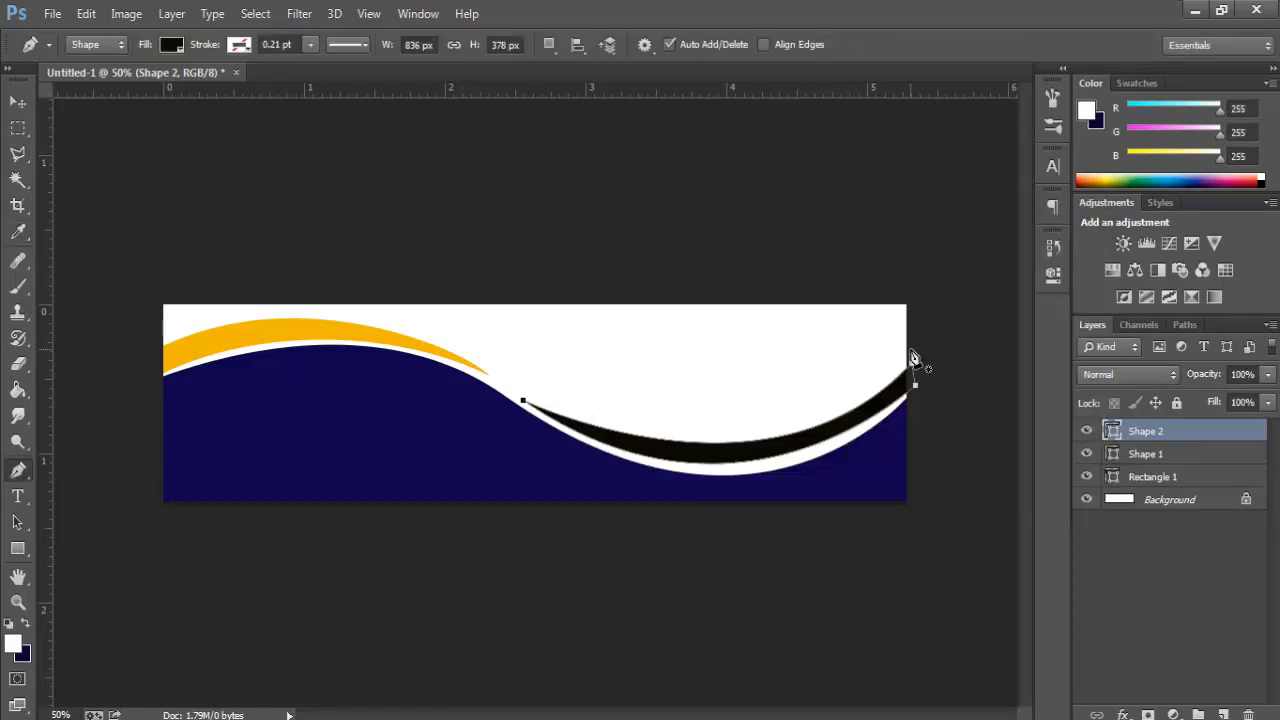
Start a free transform of the black crescent and nudge it down to narrow the white gap above the navy wave
left_click(912, 366)
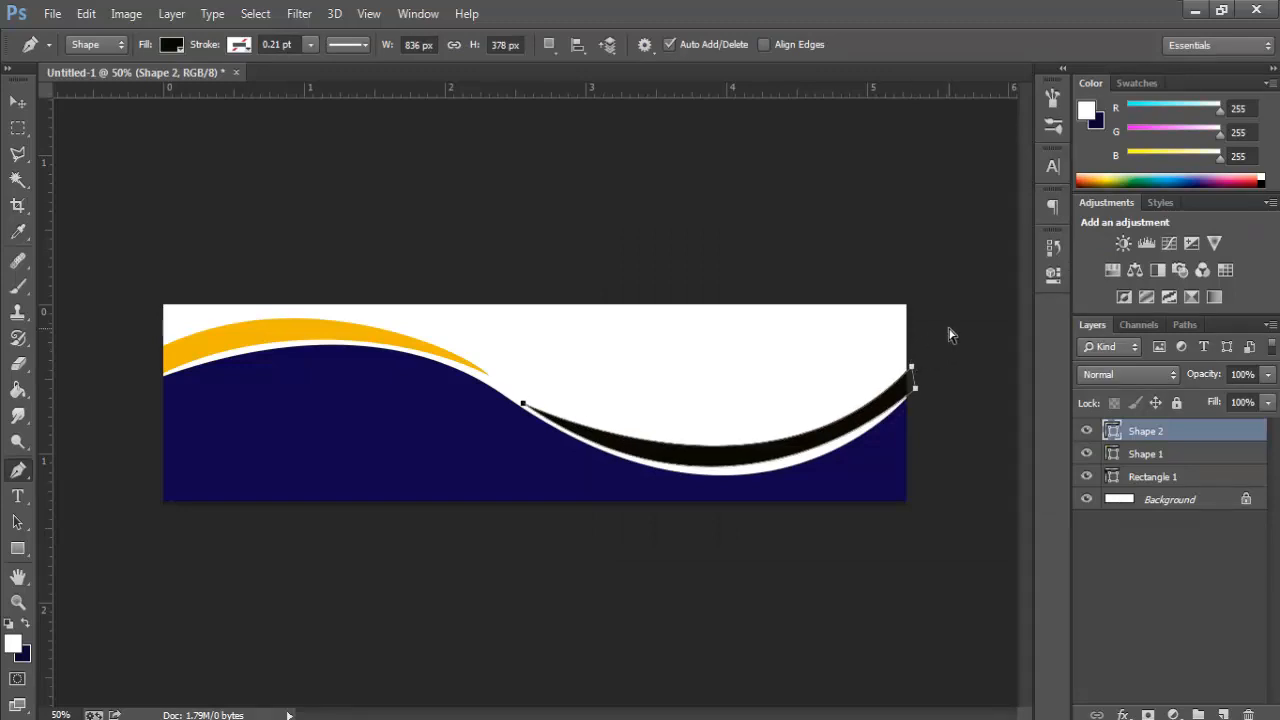
key("ctrl+t")
key("Down")
key("Down")
key("Down")
key("Down")
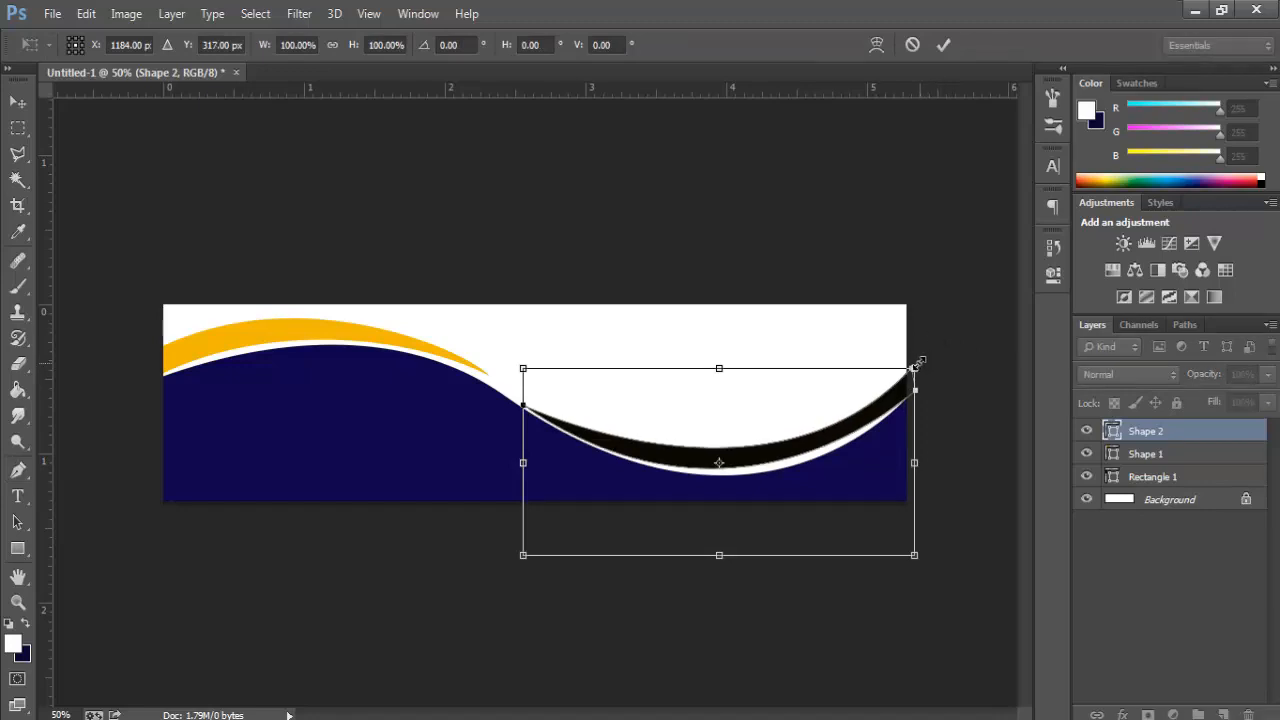
key("Up")
key("Up")
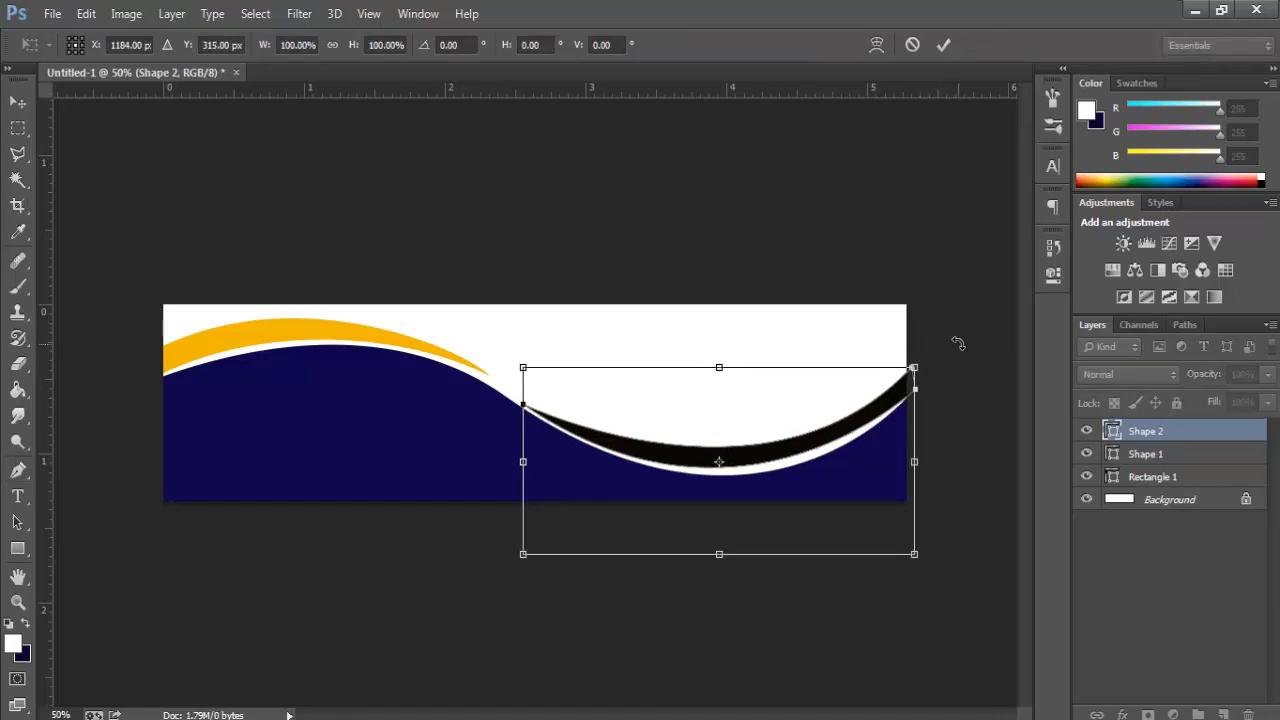
Scale the black crescent to about 98.33% width and 92.59% height, nudge it down and slightly right, and deselect its path
left_click_drag(913, 549, 910, 541)
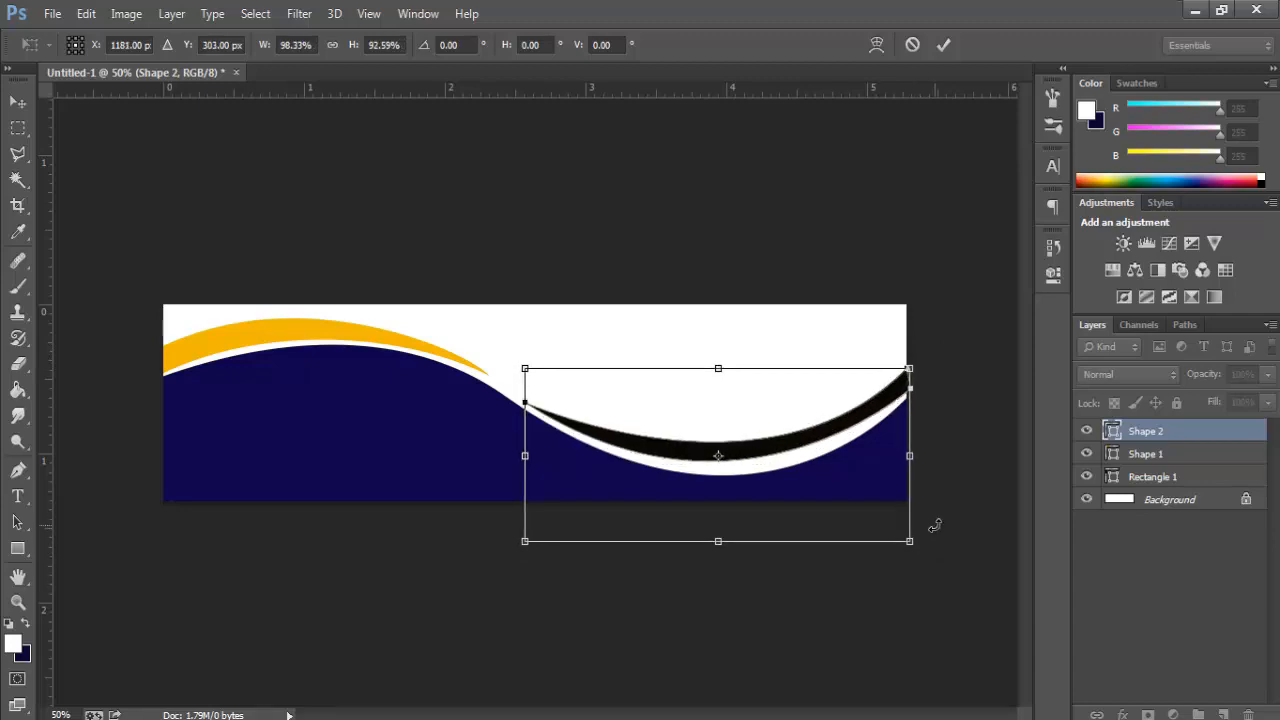
key("Down")
key("Down")
key("Down")
key("Down")
key("Right")
key("Down")
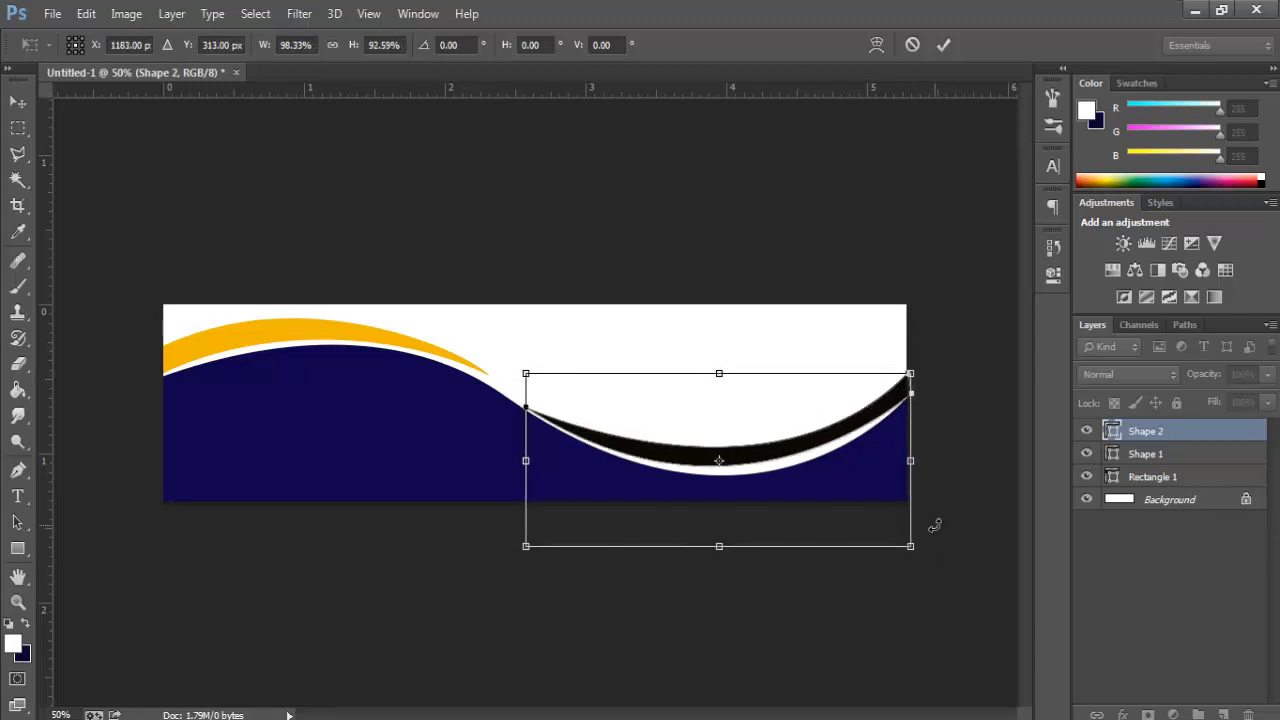
key("Return")
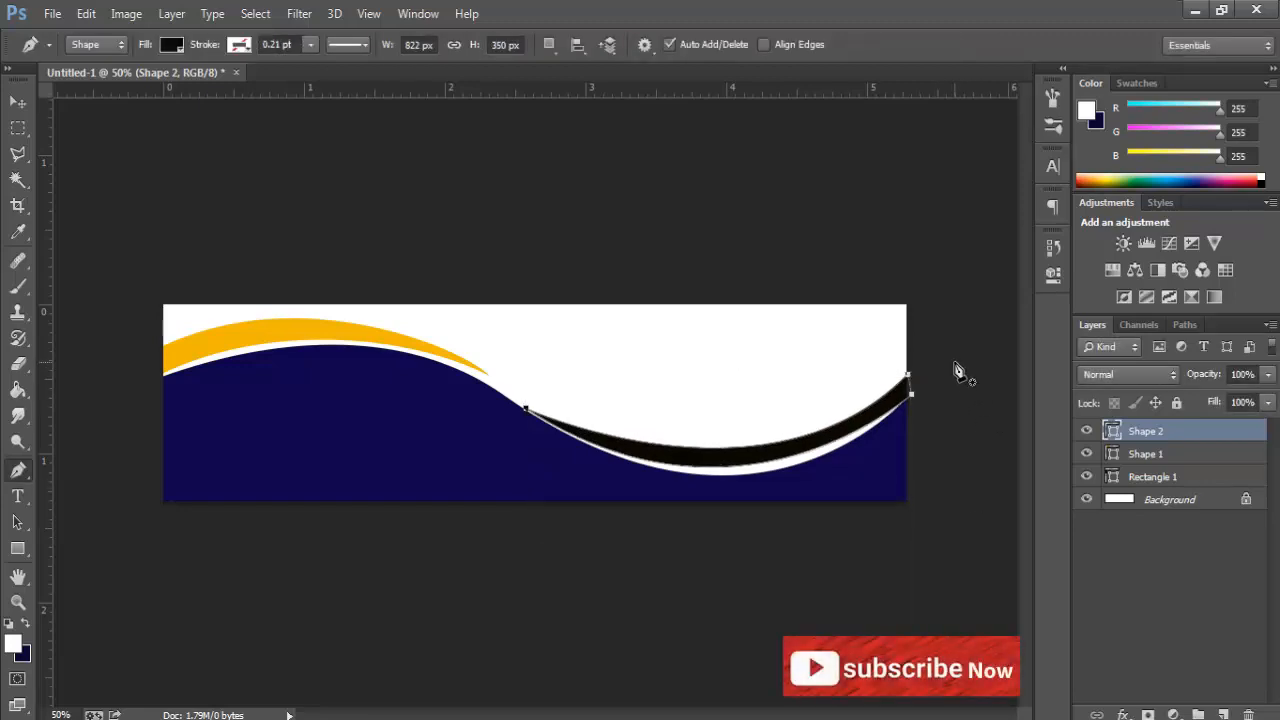
key("Return")
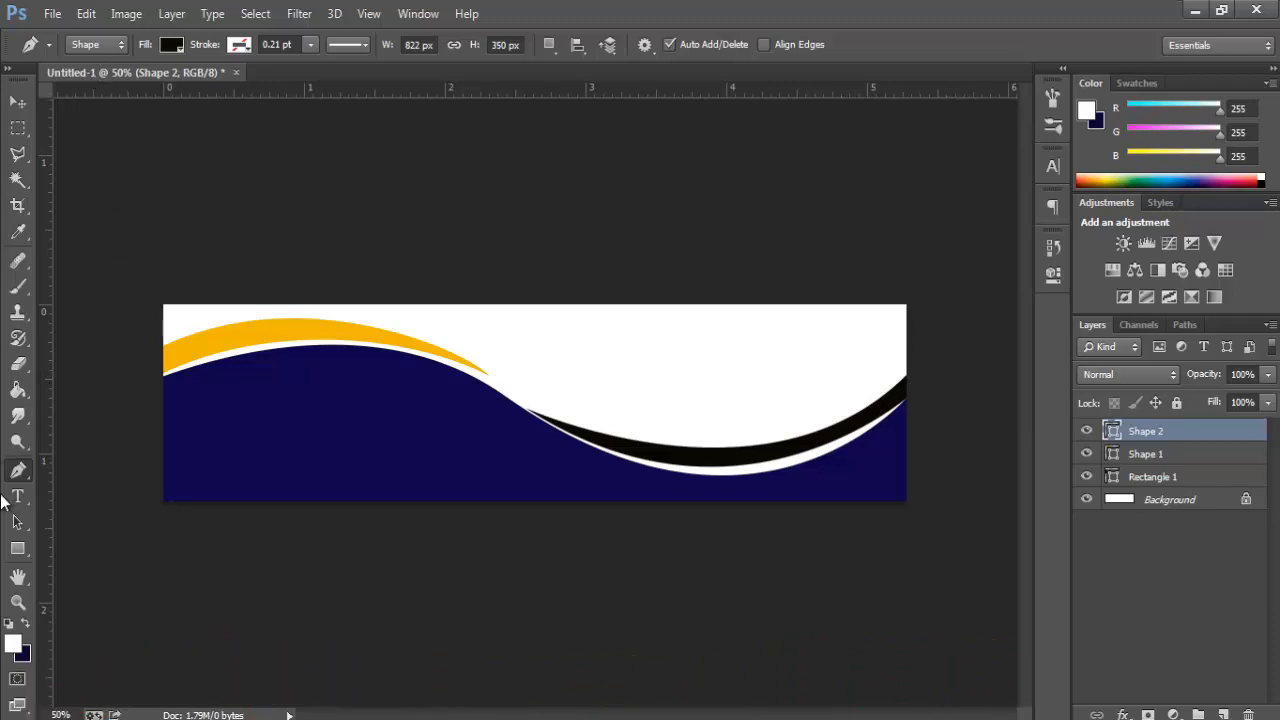
Draw an atom custom shape about 102 × 104 px in the banner's upper-right corner
right_click(22, 558)
left_click(110, 645)
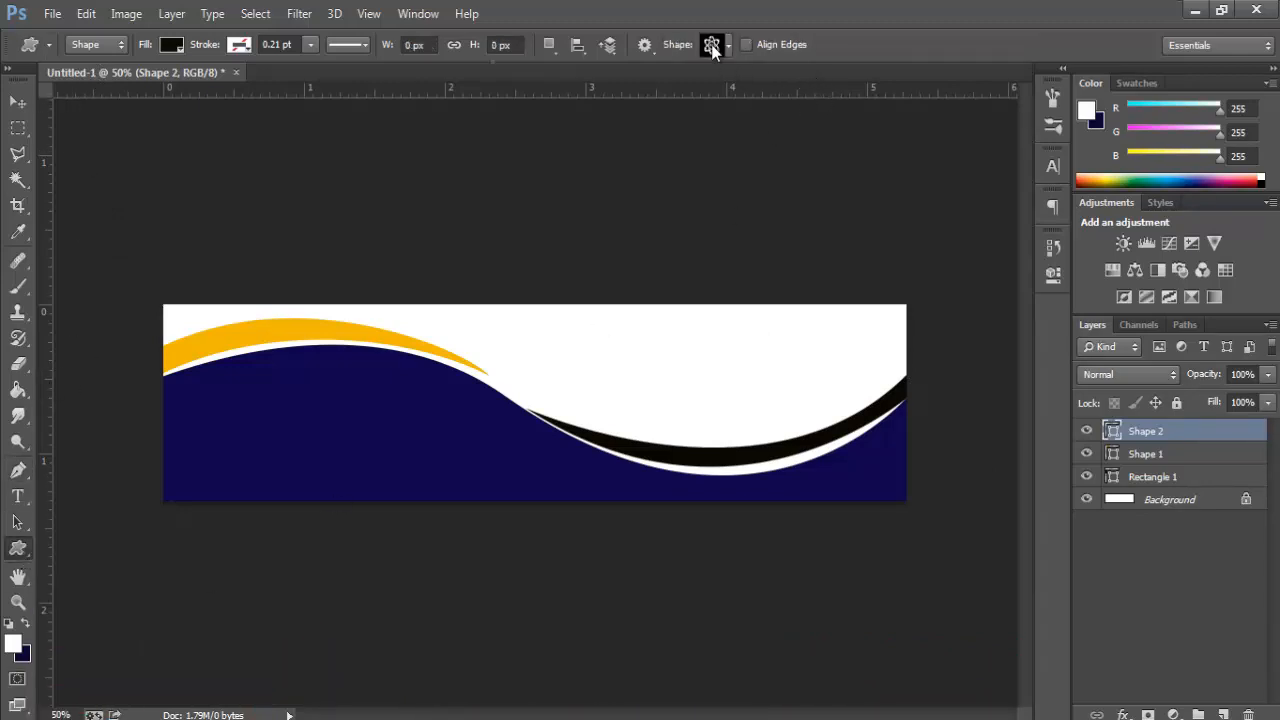
left_click(713, 47)
left_click(729, 44)
left_click_drag(845, 318, 893, 370)
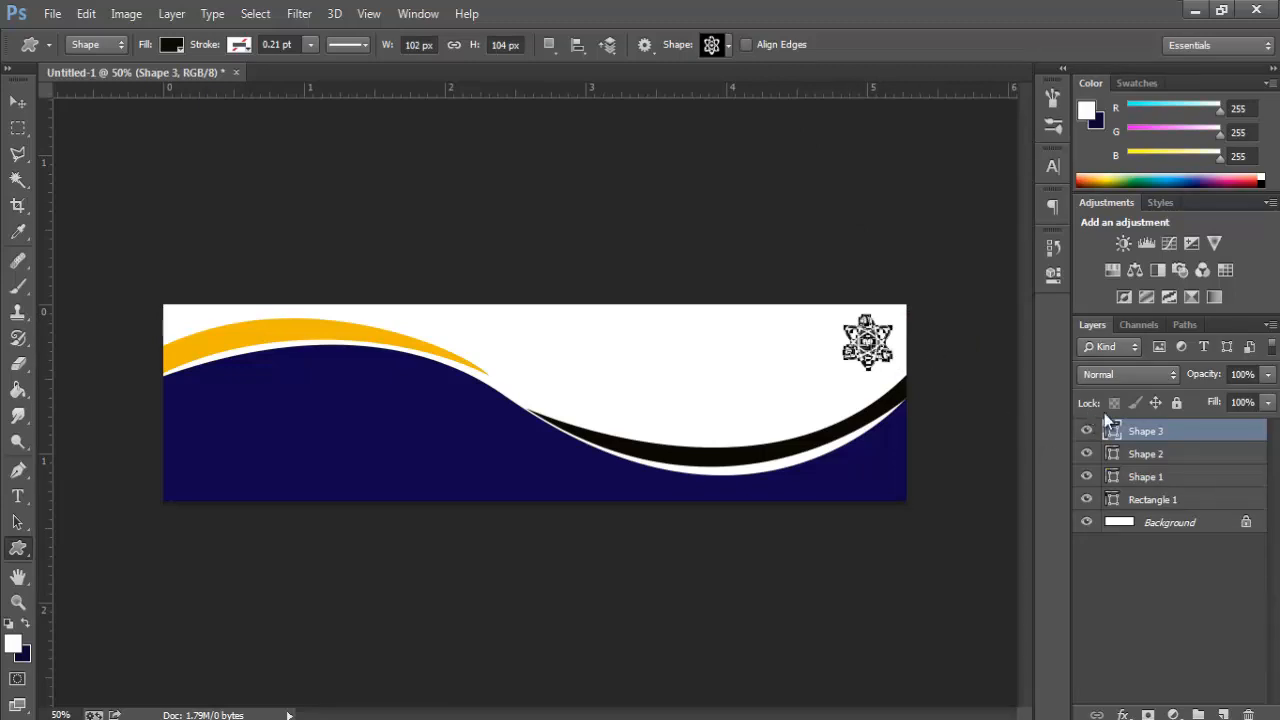
Change the atom shape's fill to the wave's navy, #100449
double_click(1113, 432)
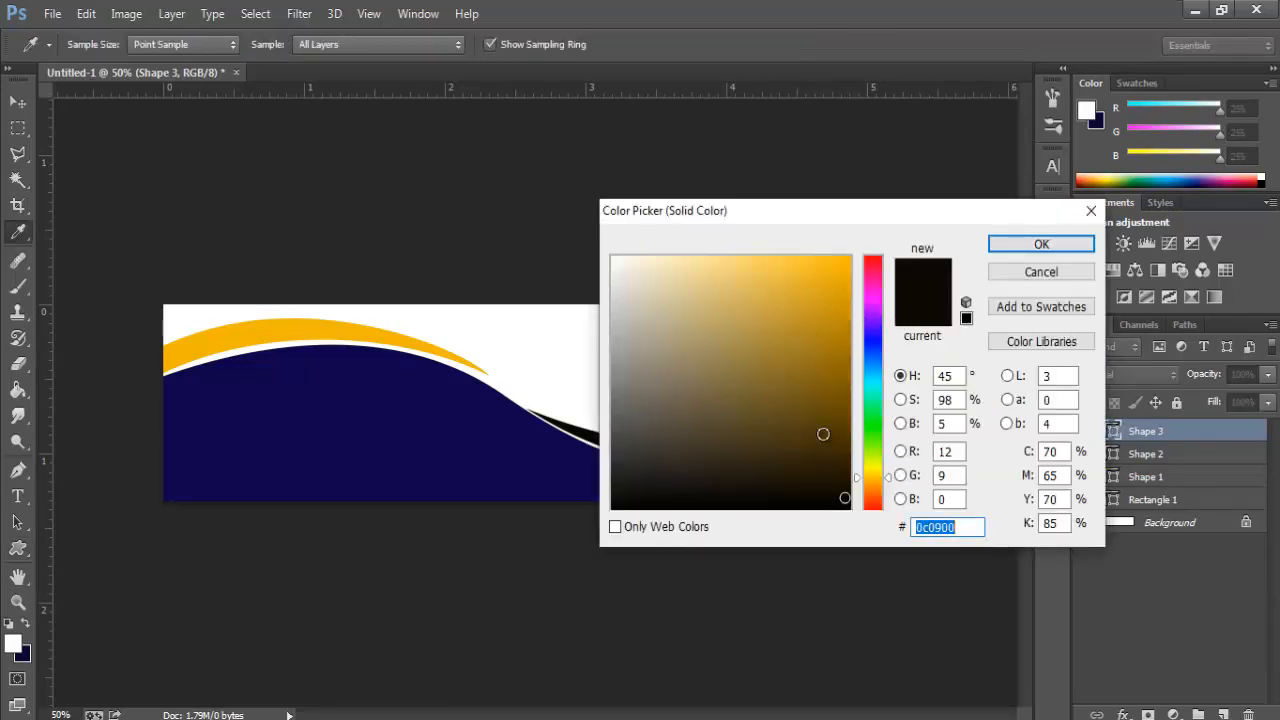
left_click(557, 464)
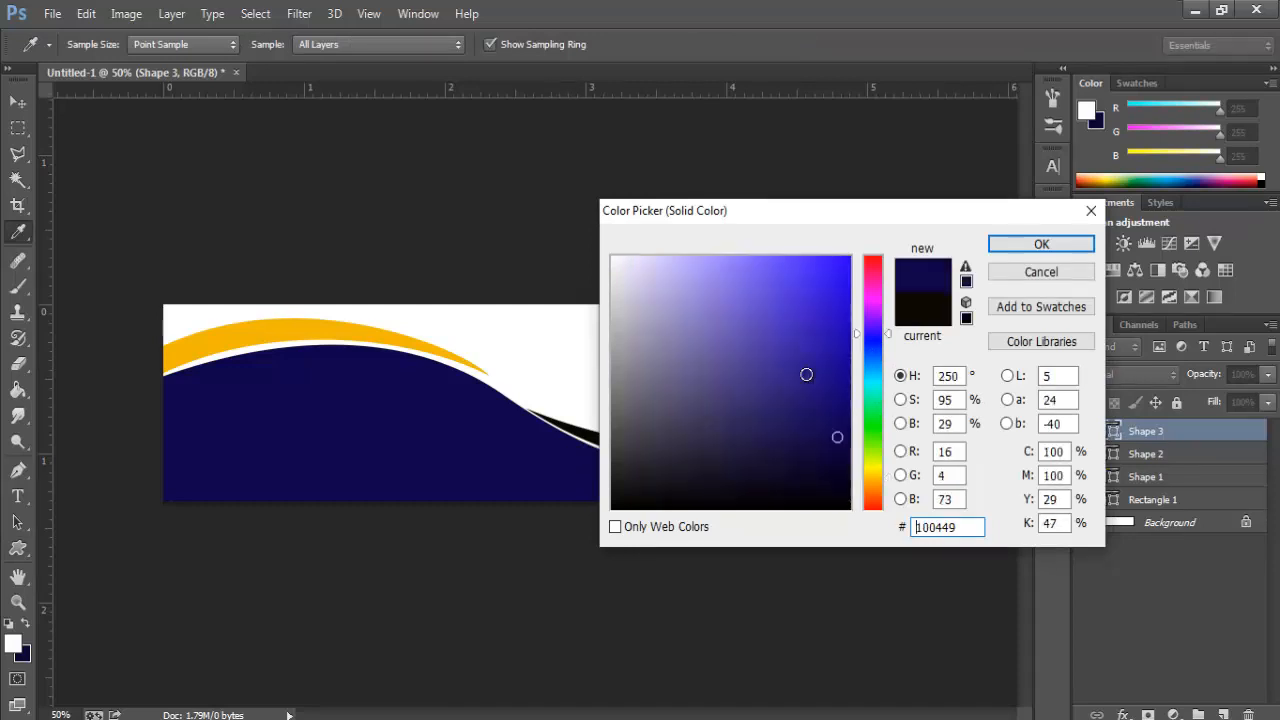
left_click(1078, 245)
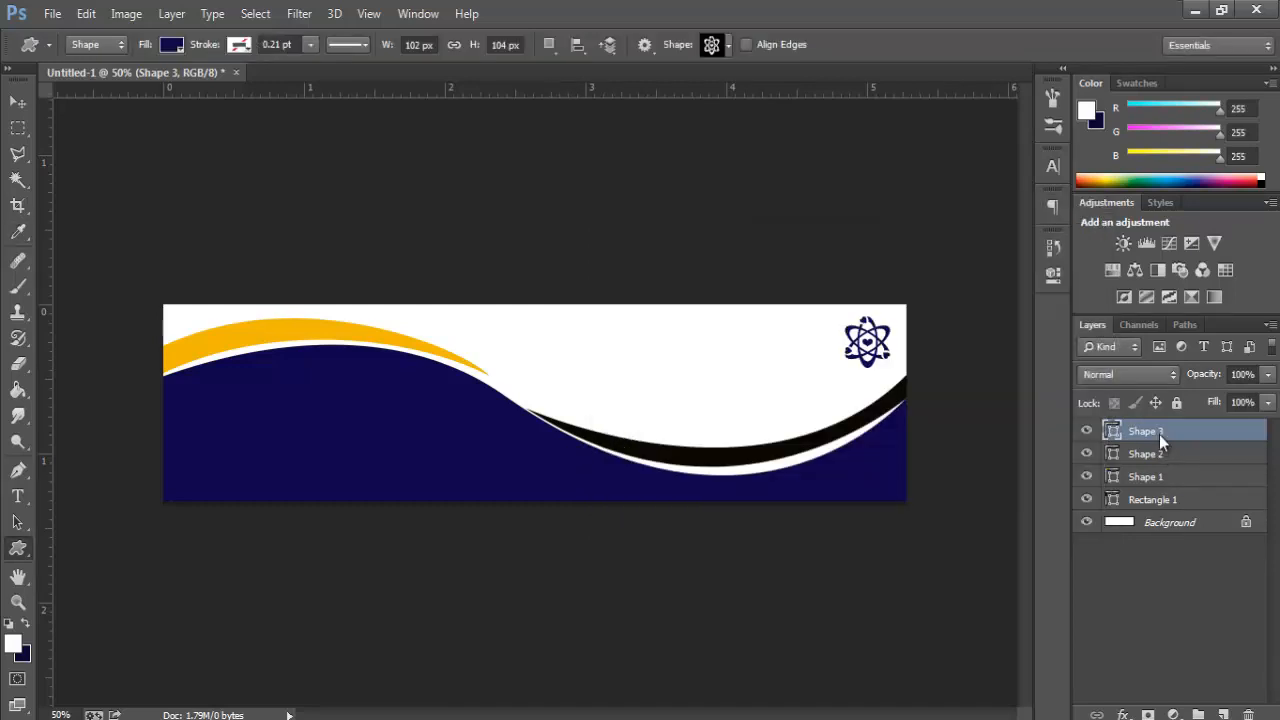
Add a drop shadow to the atom shape with 100% opacity, a distance of about 8 px and a size of 1 px
right_click(1159, 434)
left_click(840, 117)
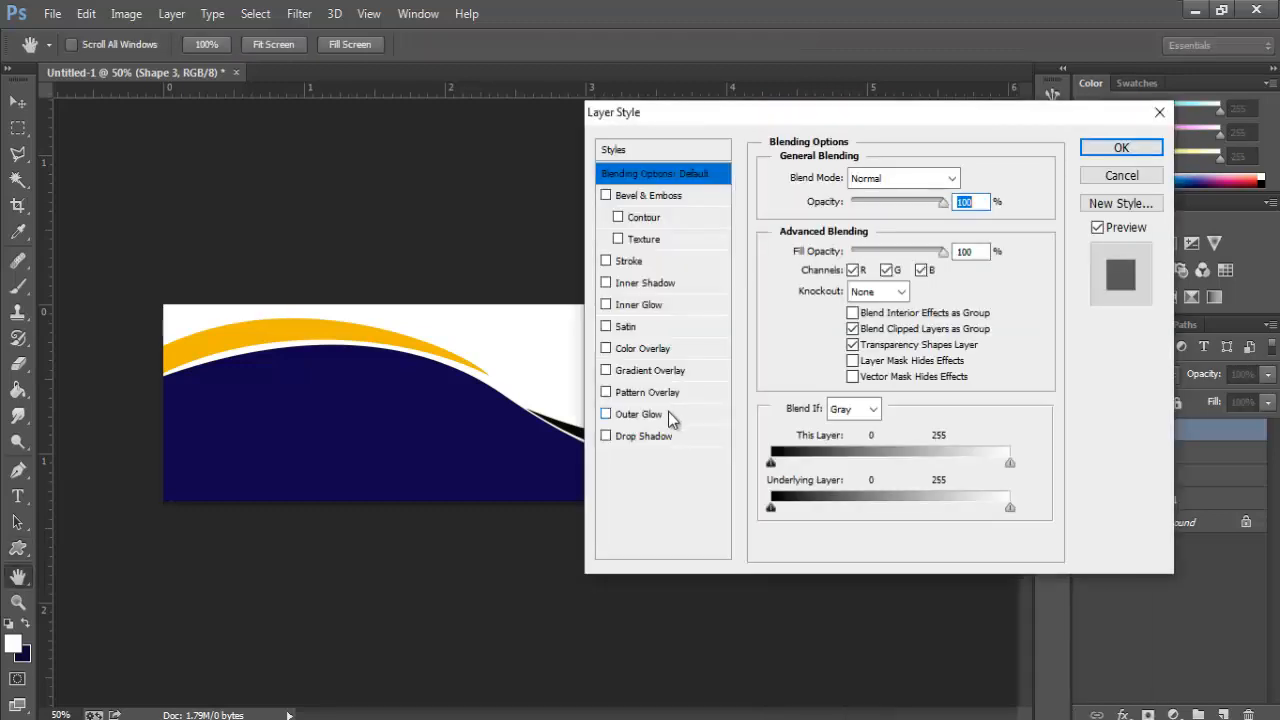
left_click(641, 437)
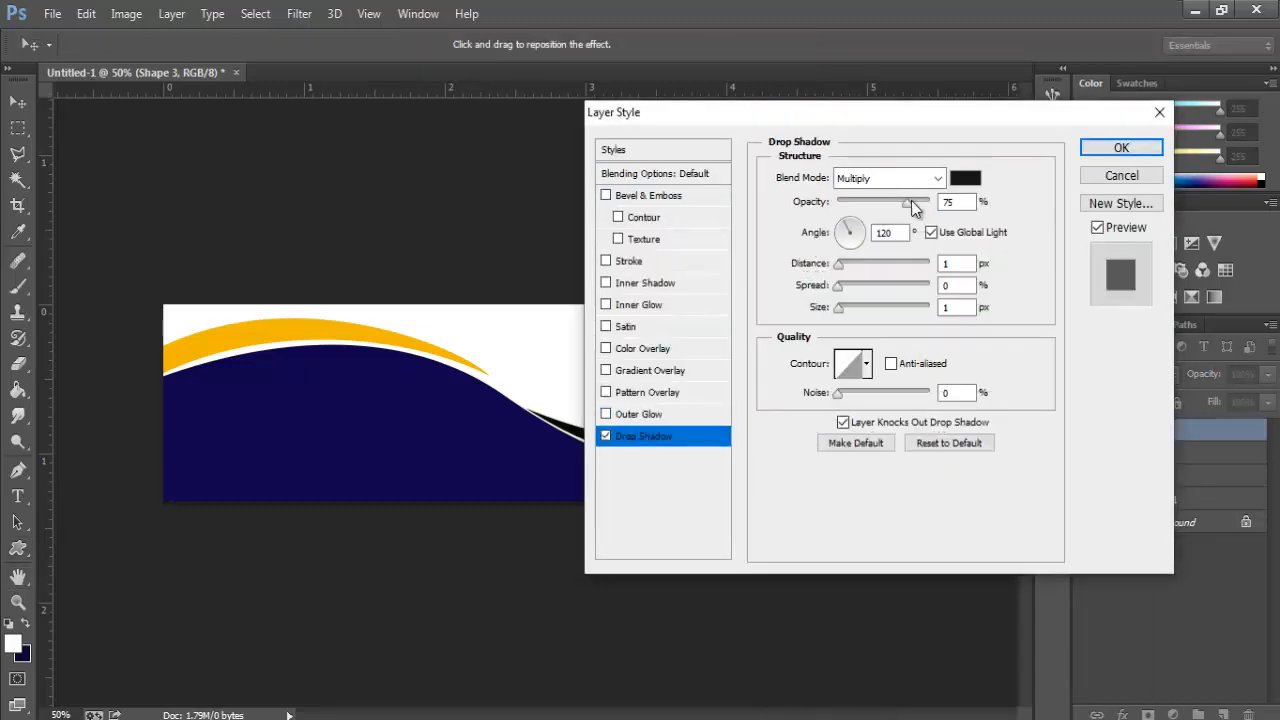
left_click(848, 265)
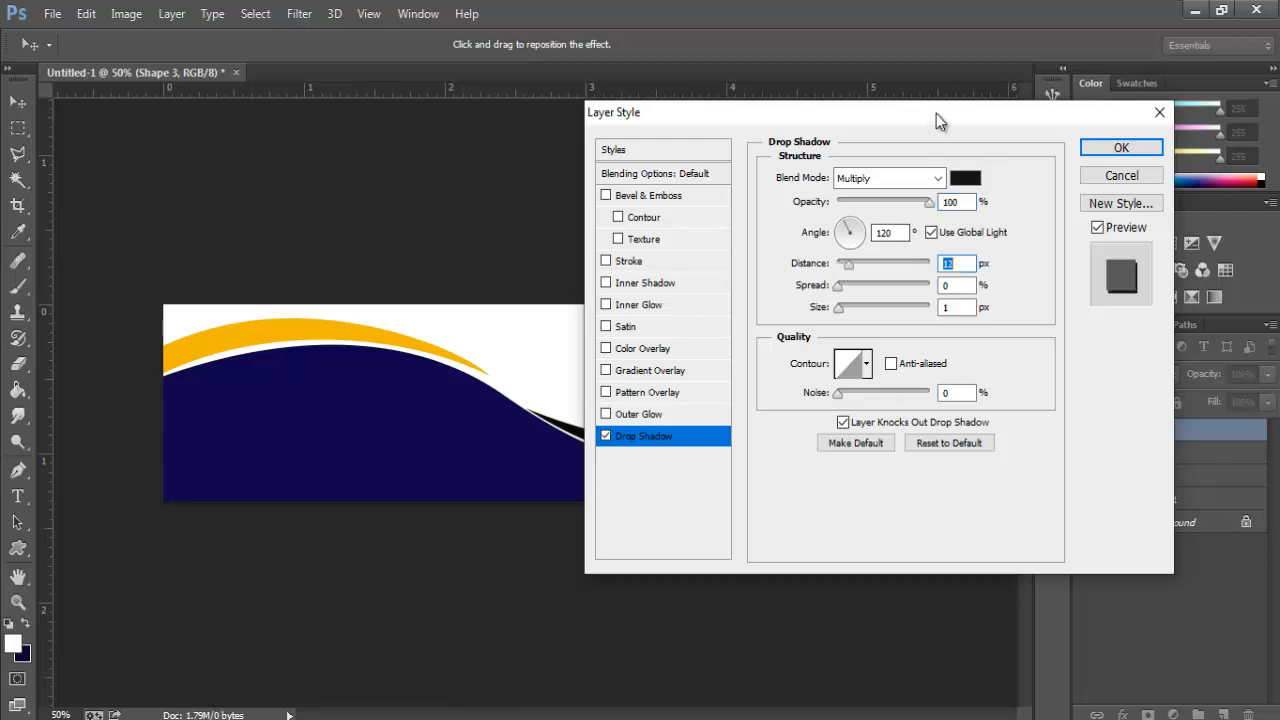
left_click_drag(936, 113, 542, 160)
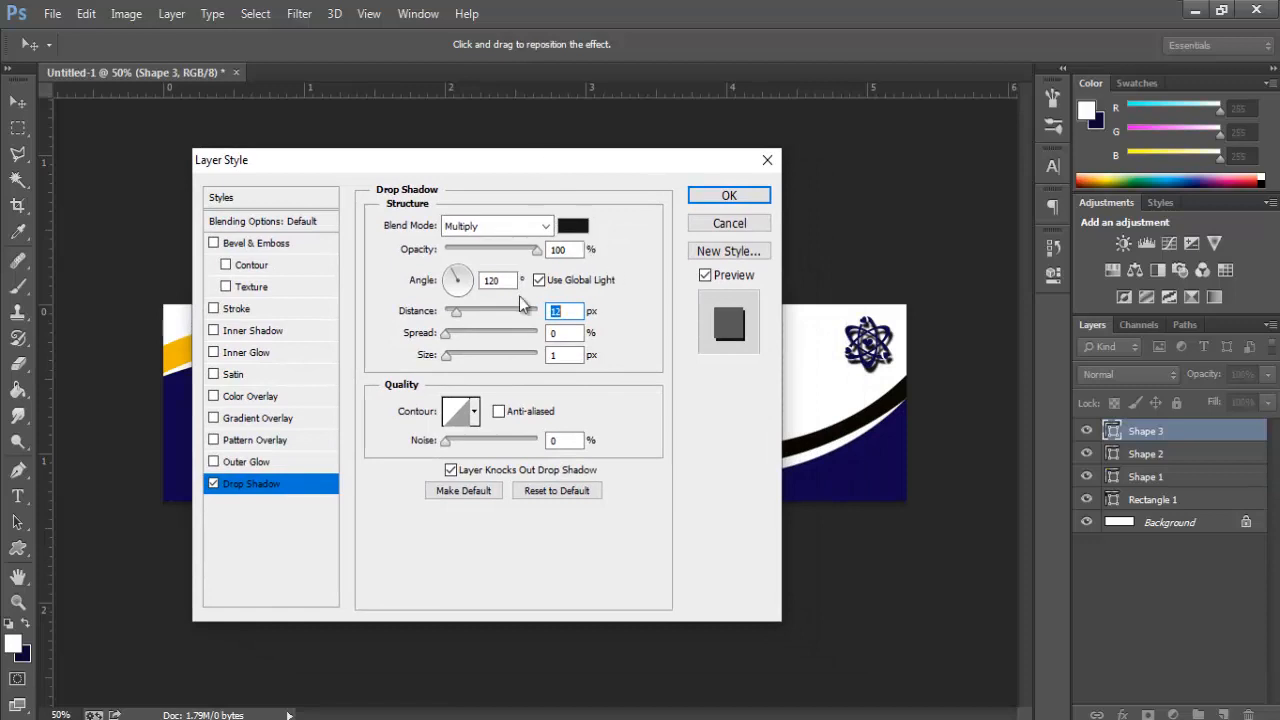
key("Down")
key("Down")
key("Down")
key("Down")
key("Down")
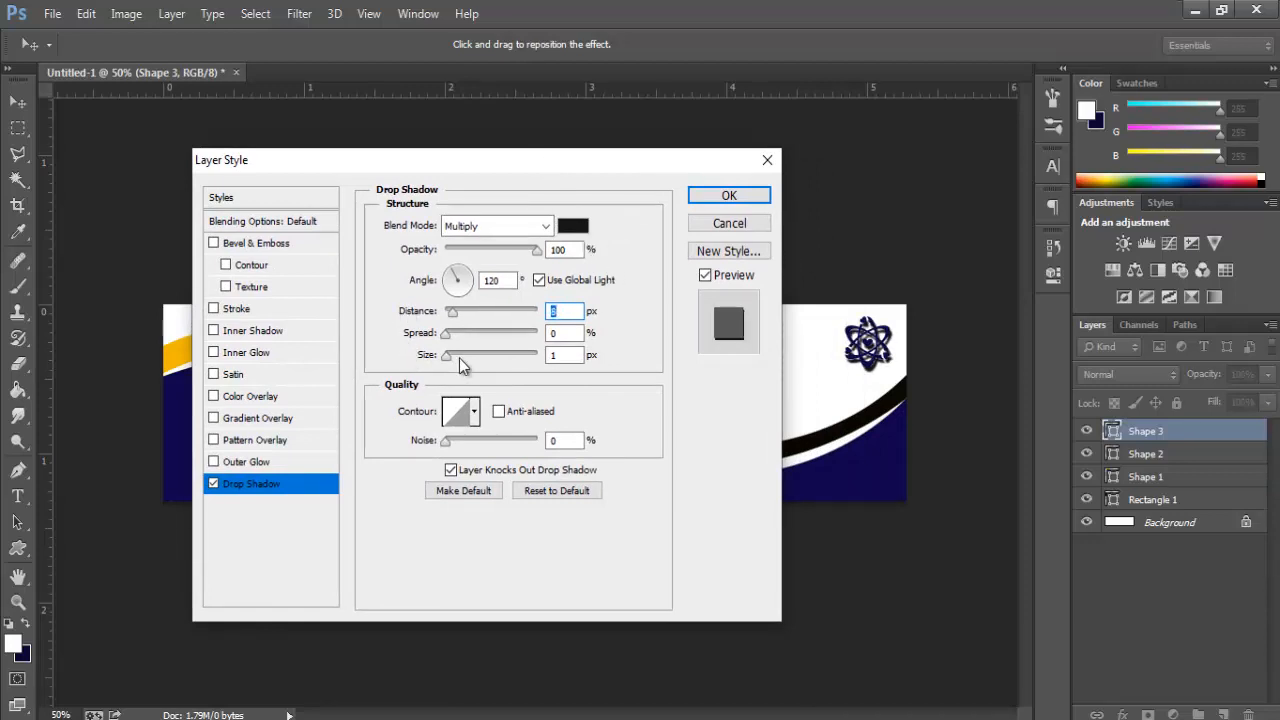
left_click(720, 196)
Change the atom shape's fill to a brighter, saturated blue of the same hue
double_click(1112, 431)
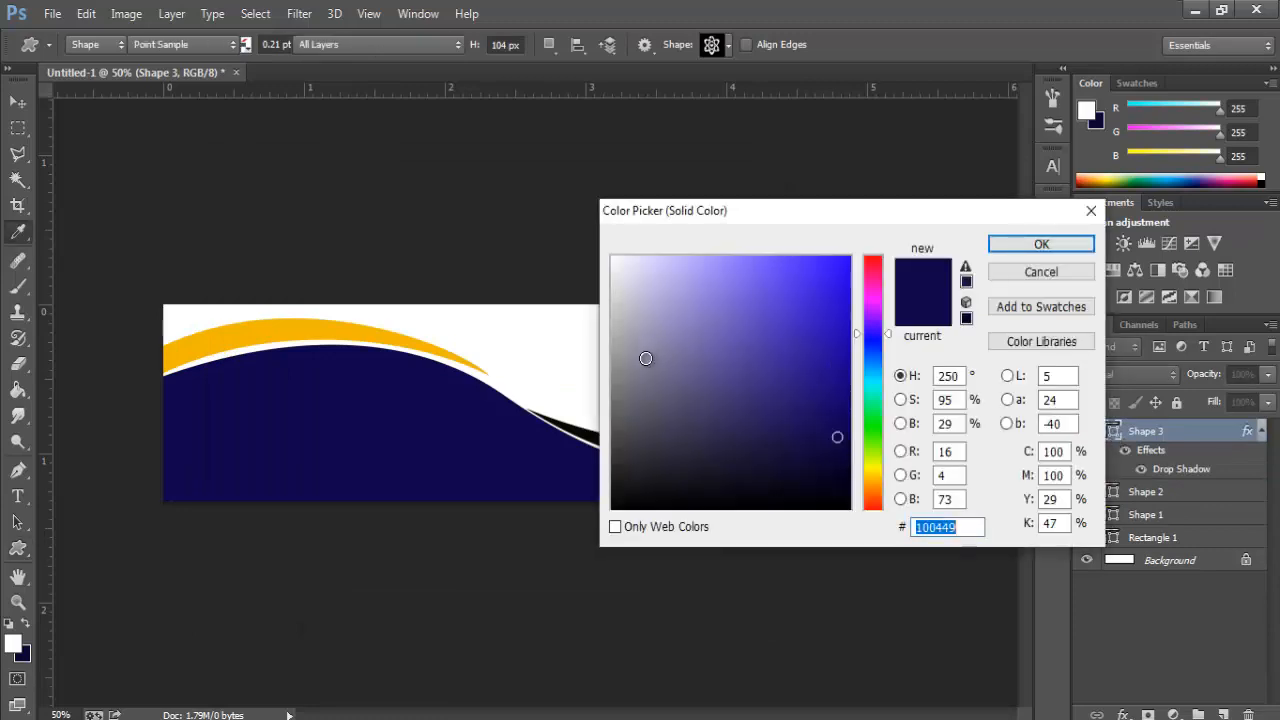
mouse_move(834, 282)
left_mouse_down()
mouse_move(847, 273)
mouse_move(849, 300)
mouse_move(800, 320)
mouse_move(835, 279)
left_mouse_up()
left_click(1040, 245)
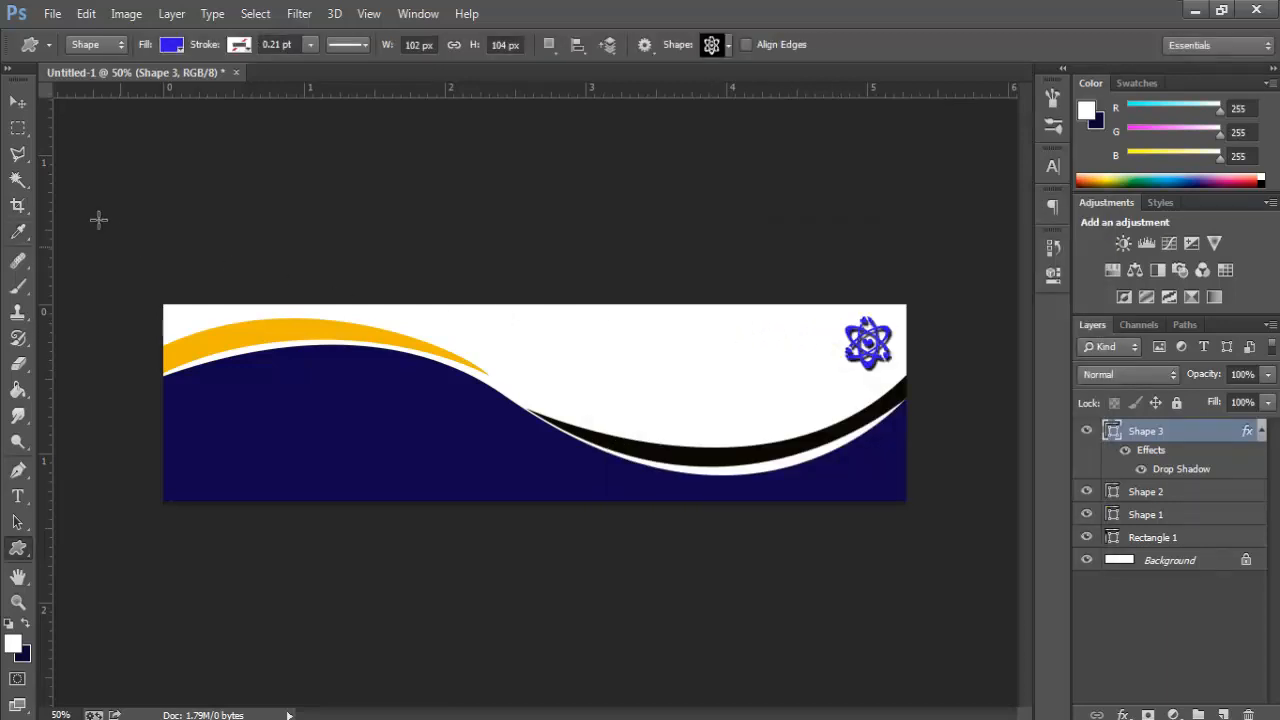
Add the text "THE FURUTE OF" in dark navy Arial Bold, 11 pt, in the white area beside the atom logo
left_click(17, 106)
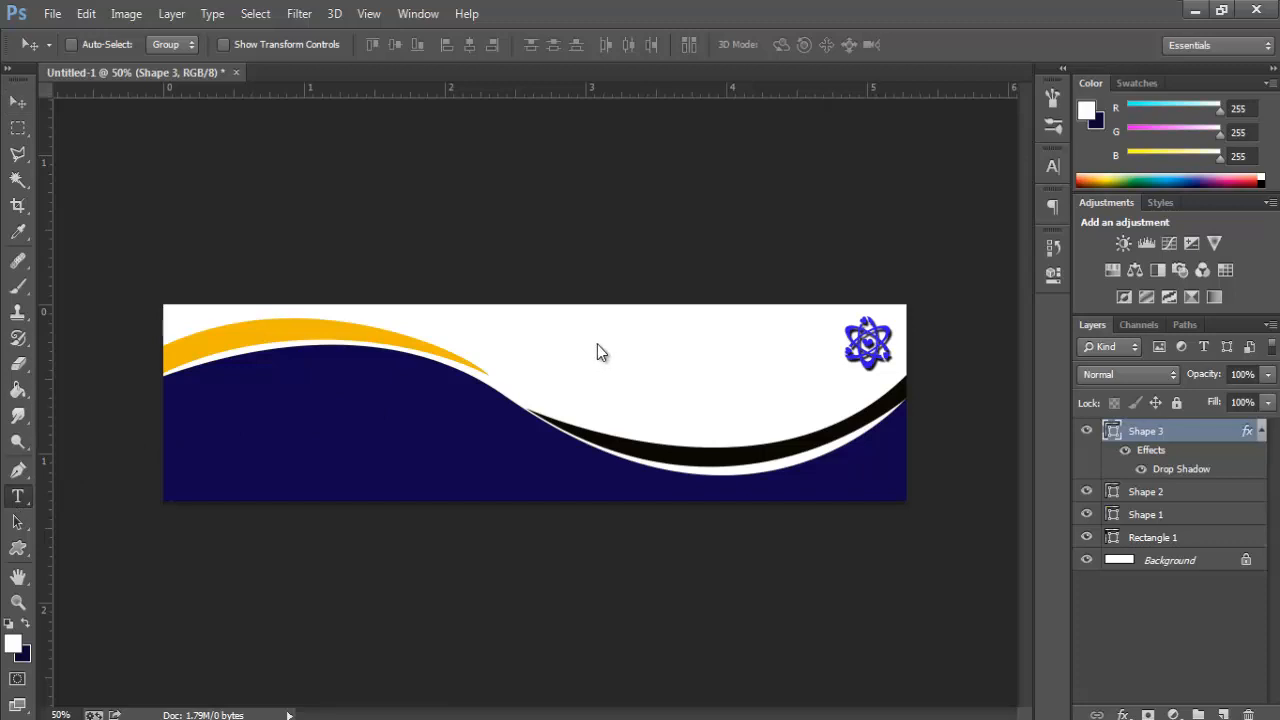
key("t")
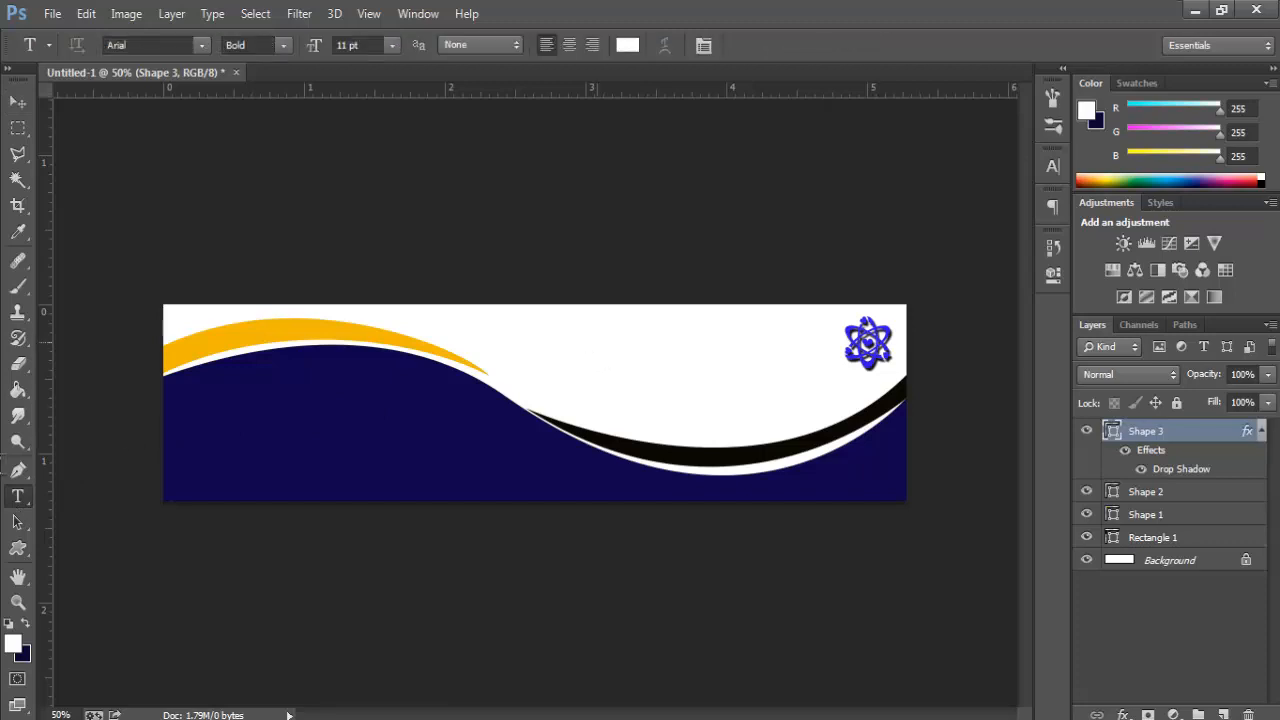
left_click(610, 357)
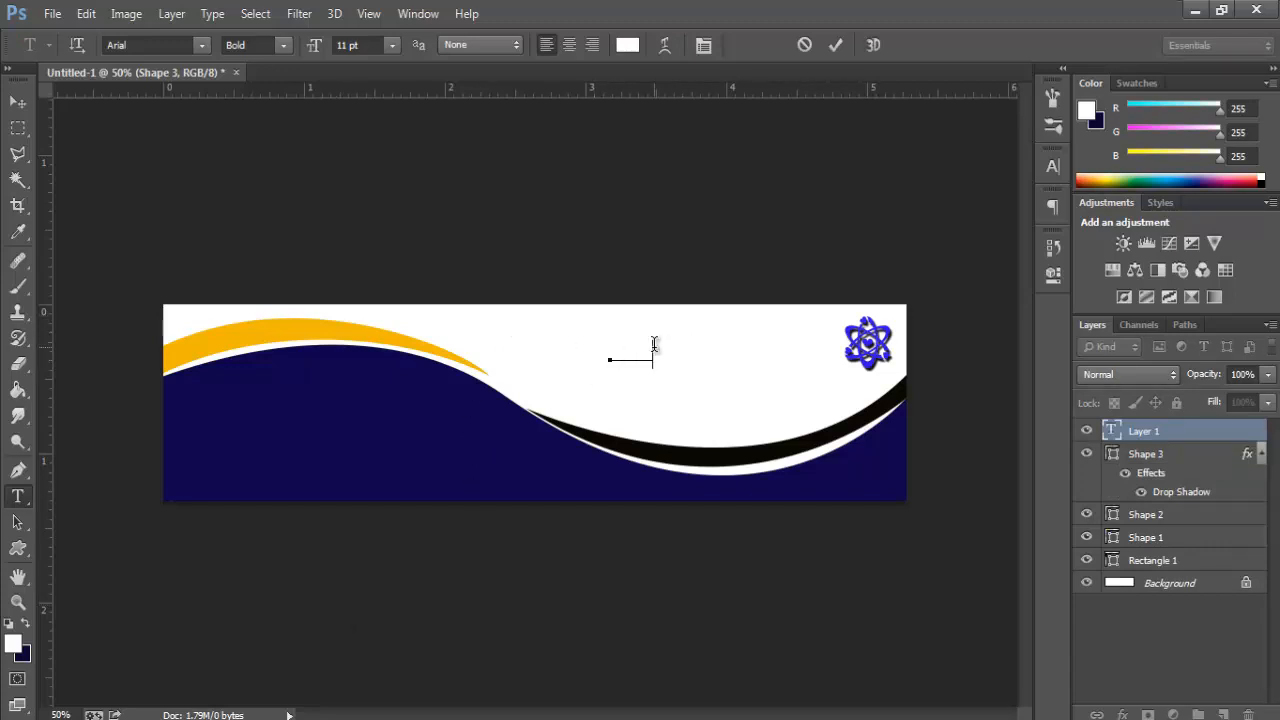
key("ctrl+a")
left_click(25, 626)
Insert an extra space between "THE" and "FURUTE" and commit the text
left_click(645, 352)
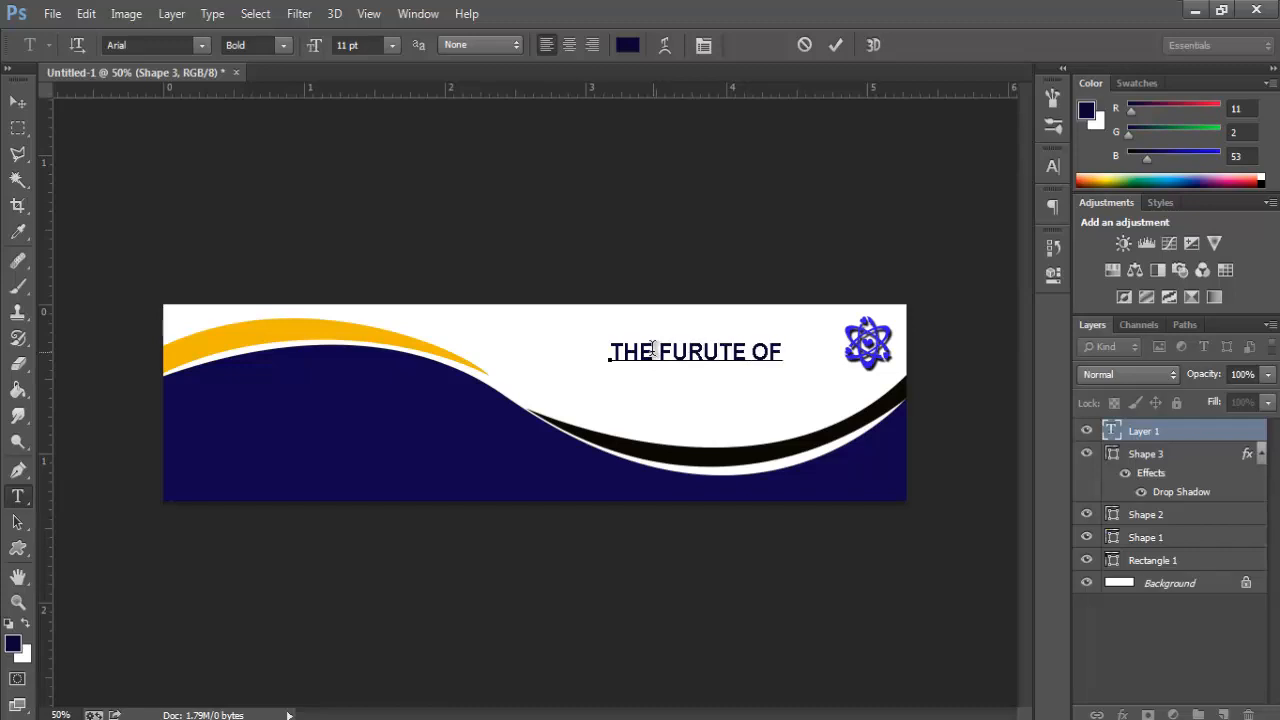
key("Right")
key("Right")
key("Right")
key("Right")
key("Right")
key("Right")
key("Right")
key("Right")
key("Right")
key("Right")
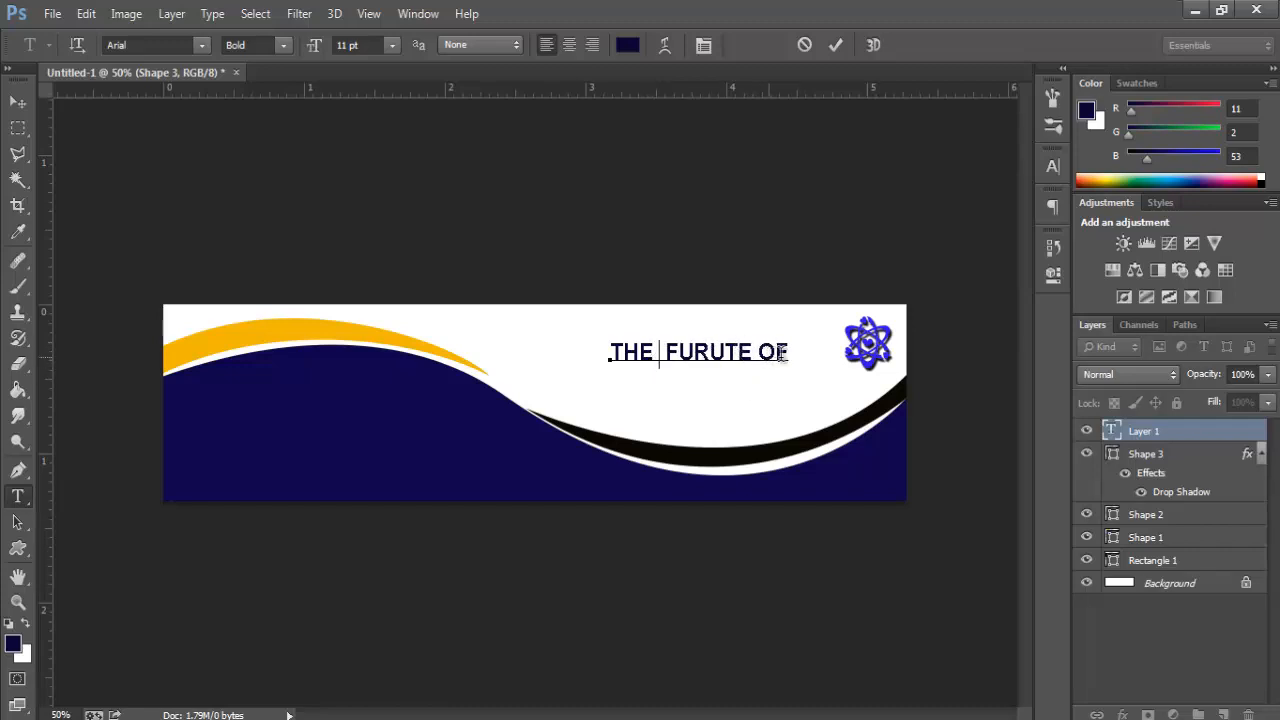
key("ctrl+a")
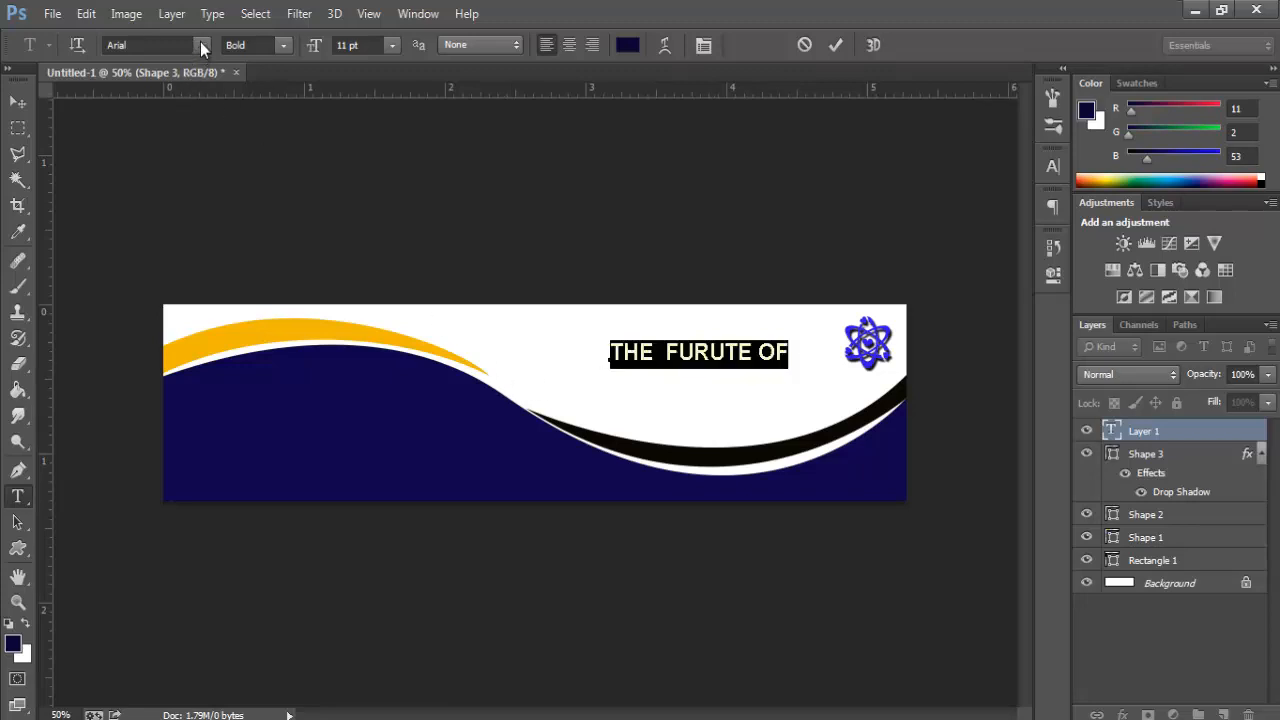
left_click(835, 45)
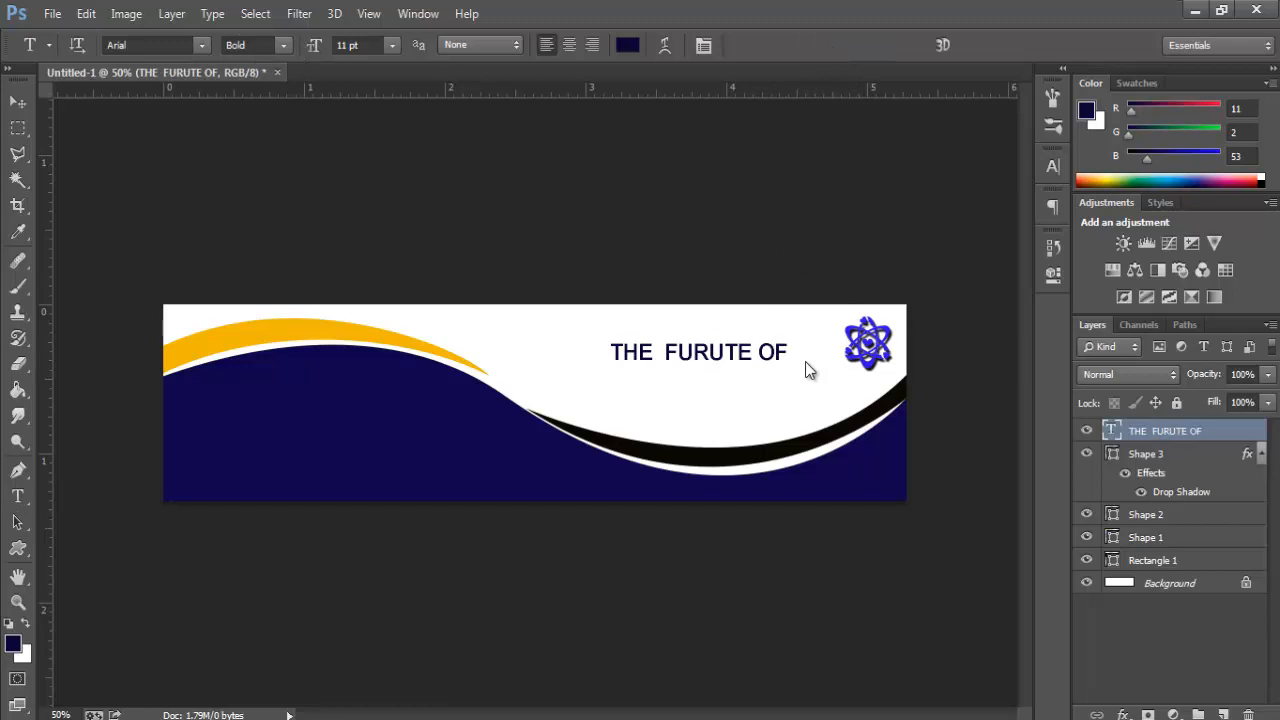
Scale the headline text up to about 13.59 pt and apply faux bold to it
key("ctrl+t")
left_click_drag(797, 333, 566, 359)
key("Return")
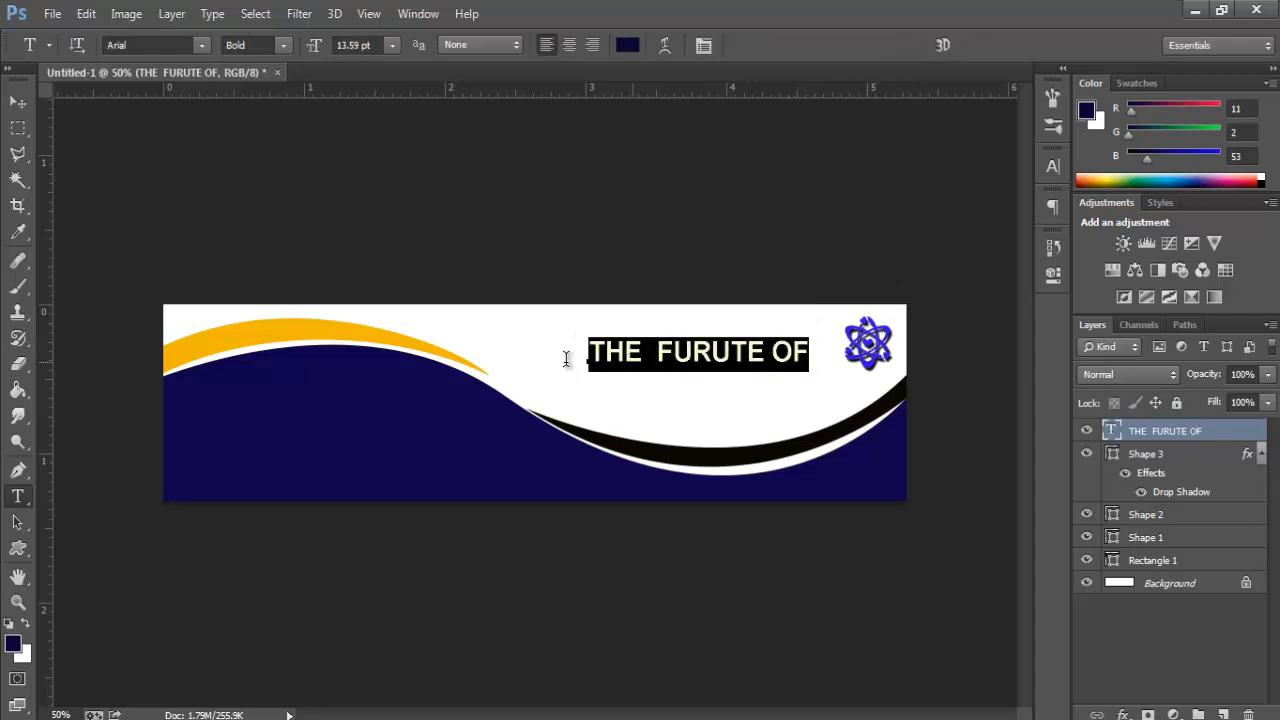
left_click(704, 46)
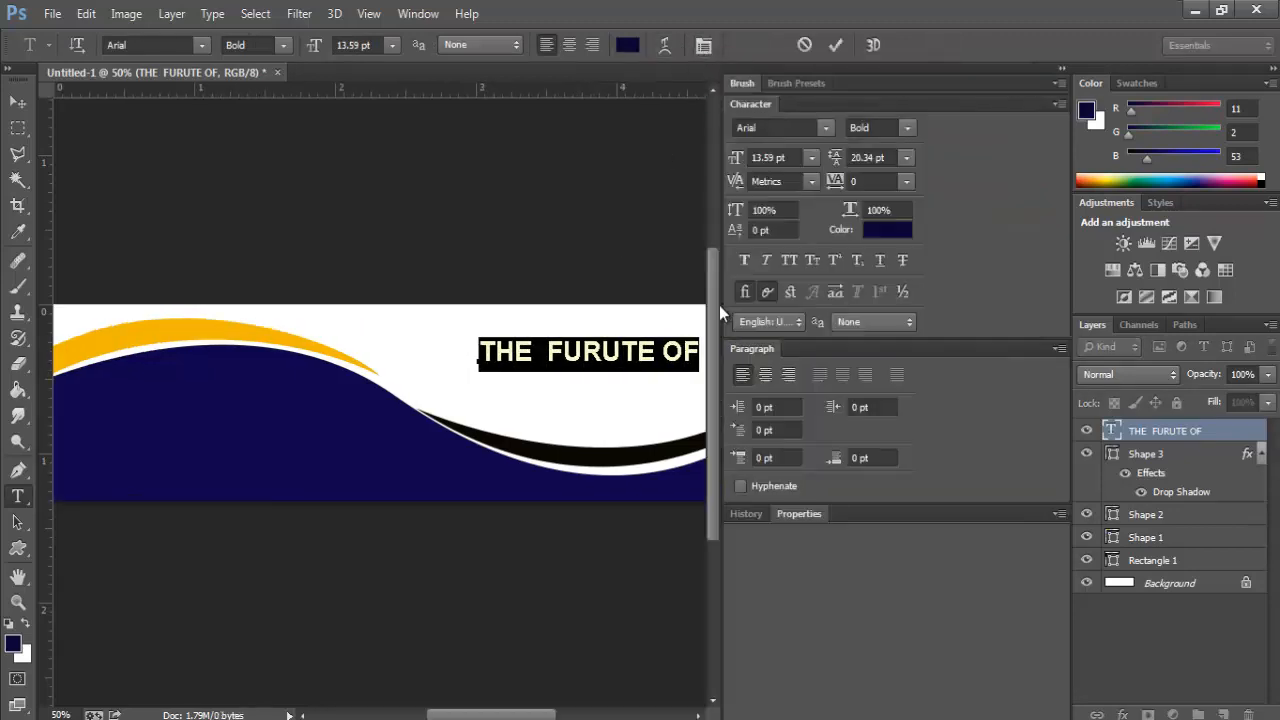
left_click(1060, 68)
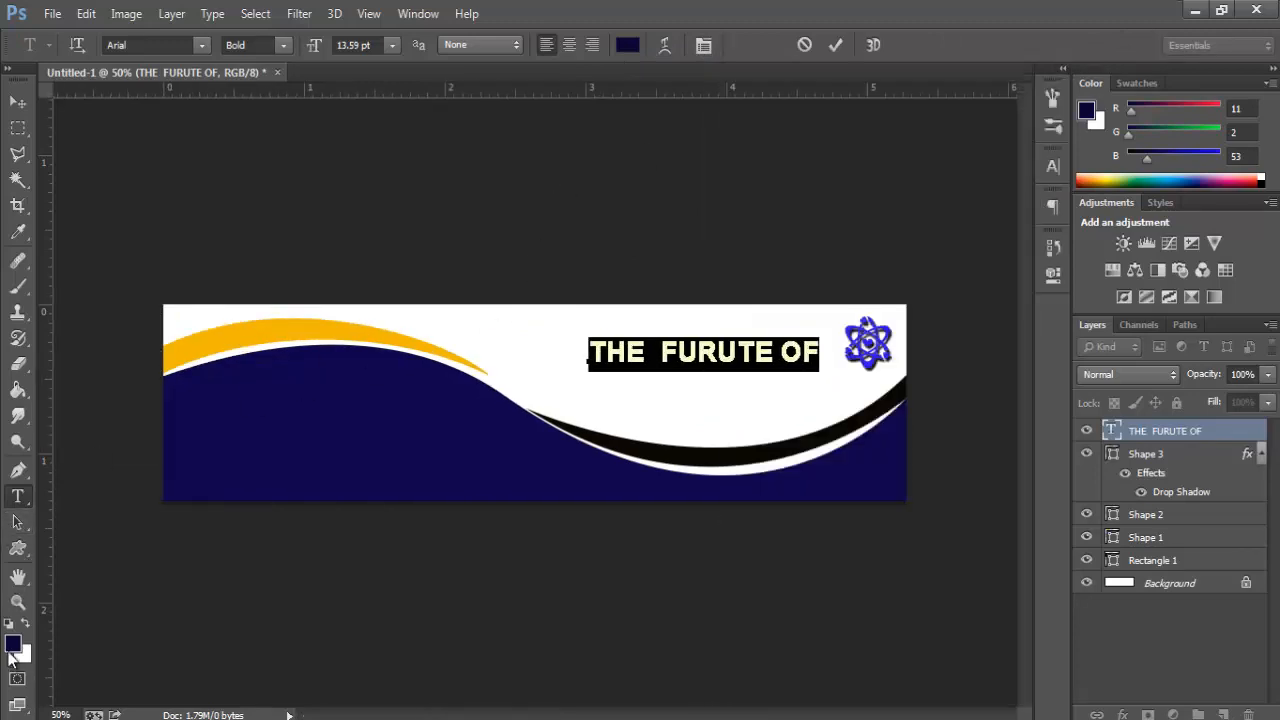
Recolour the whole headline text green, RGB 3, 165, 79, and commit the edit
left_click(12, 644)
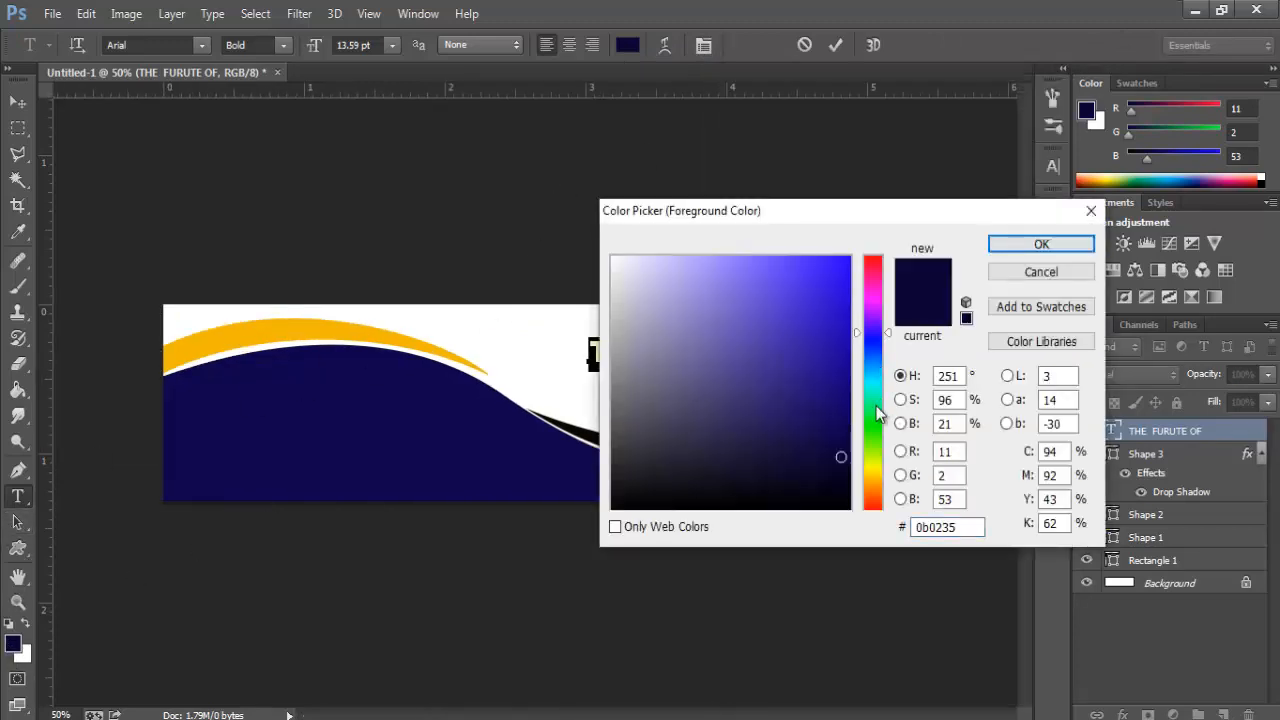
left_click_drag(862, 368, 864, 404)
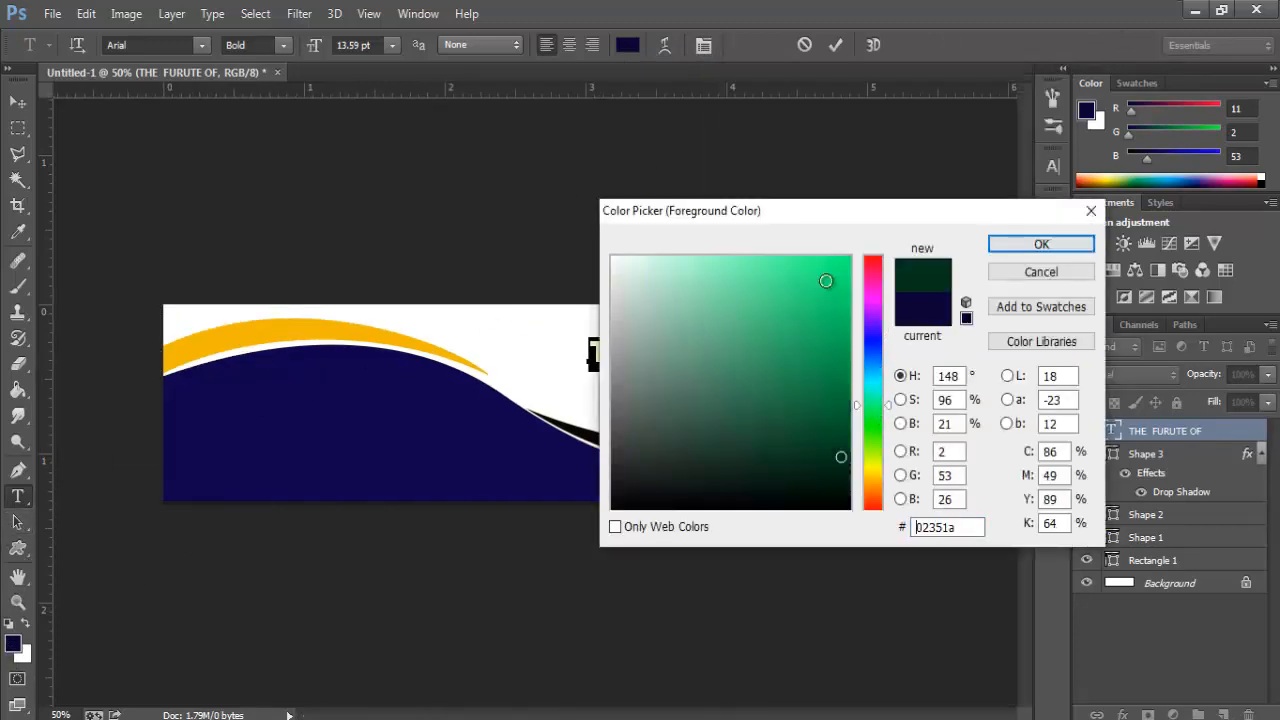
left_click(847, 345)
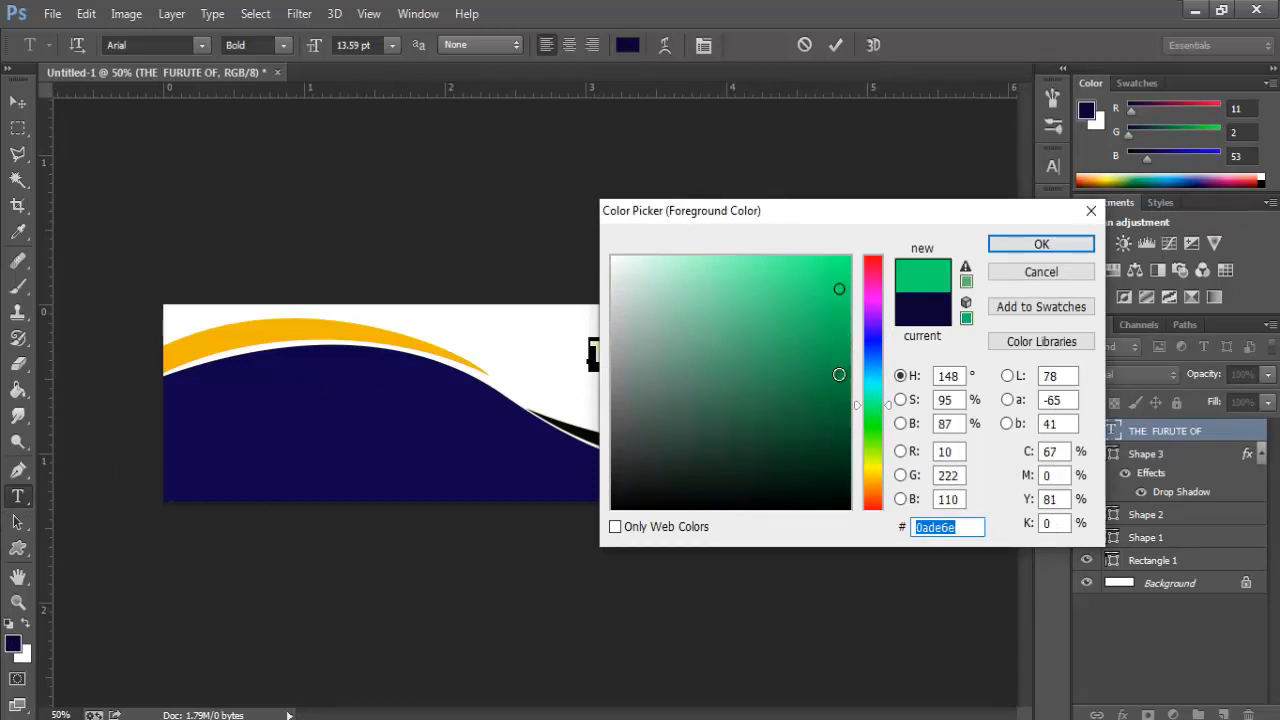
left_click(1042, 246)
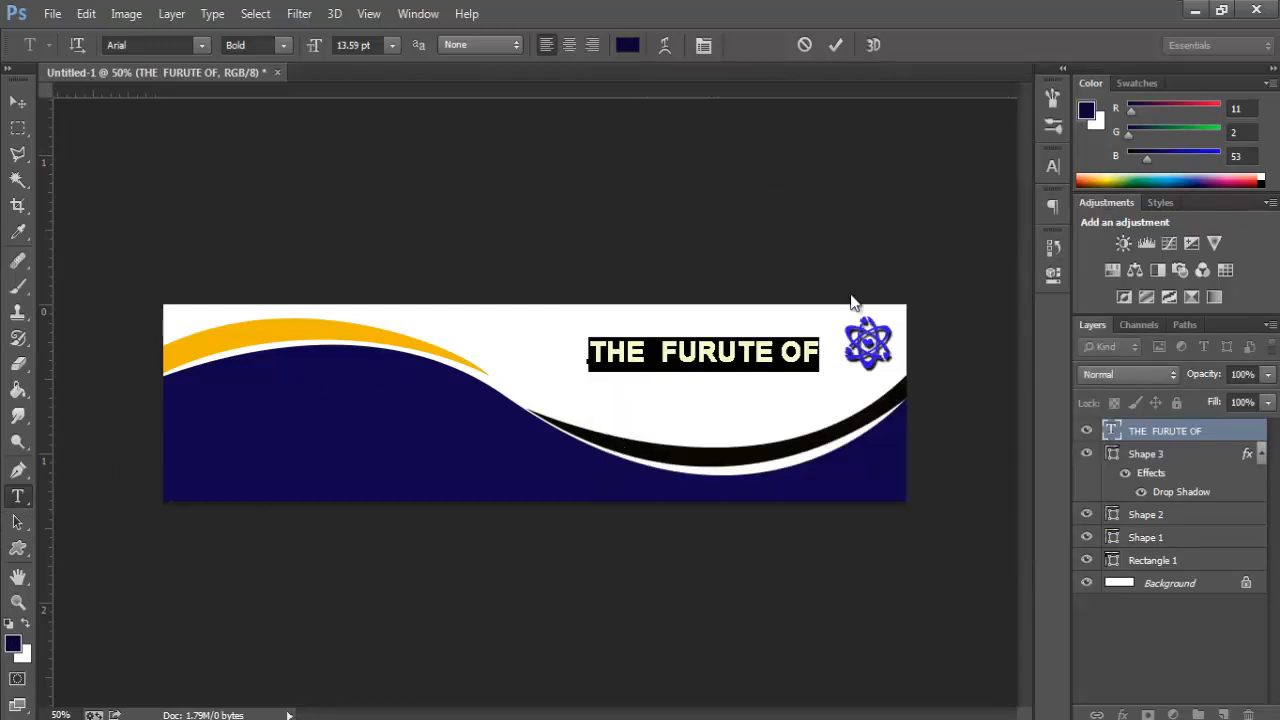
left_click(680, 358)
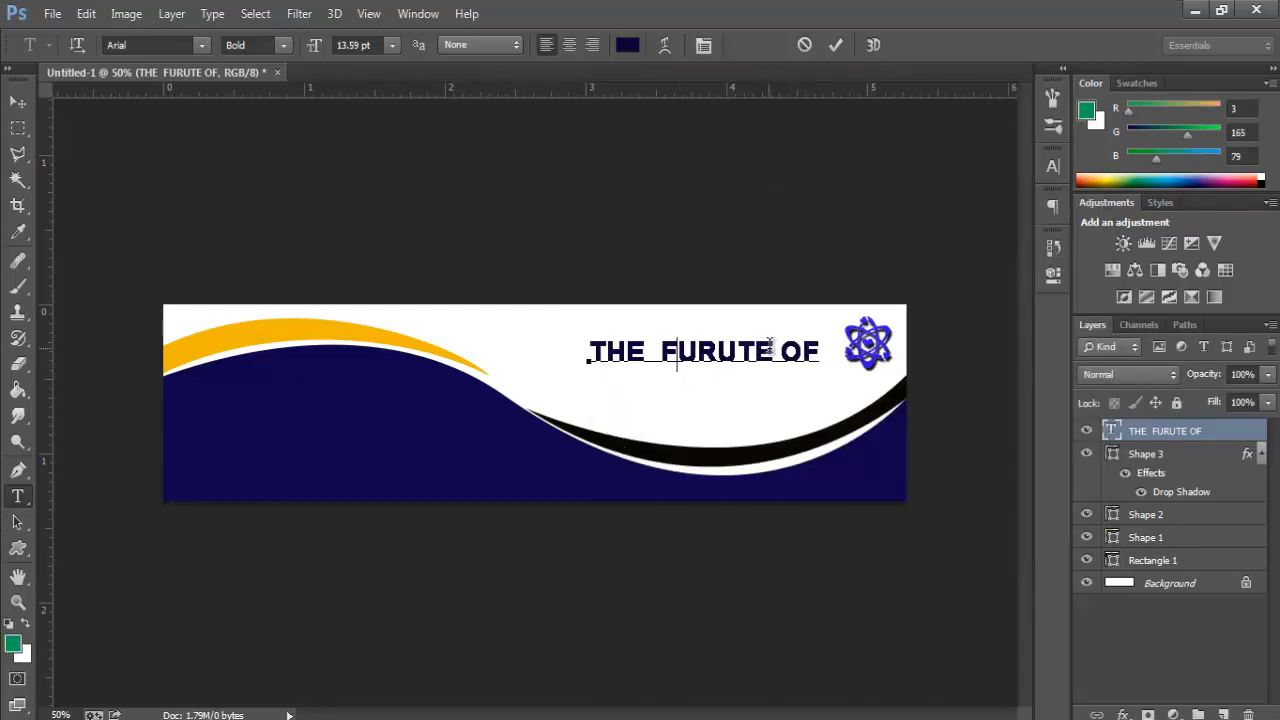
left_click(1140, 432)
Add a drop shadow to the headline text with 100% opacity, a distance of about 9 px and a size of 1 px
right_click(1139, 430)
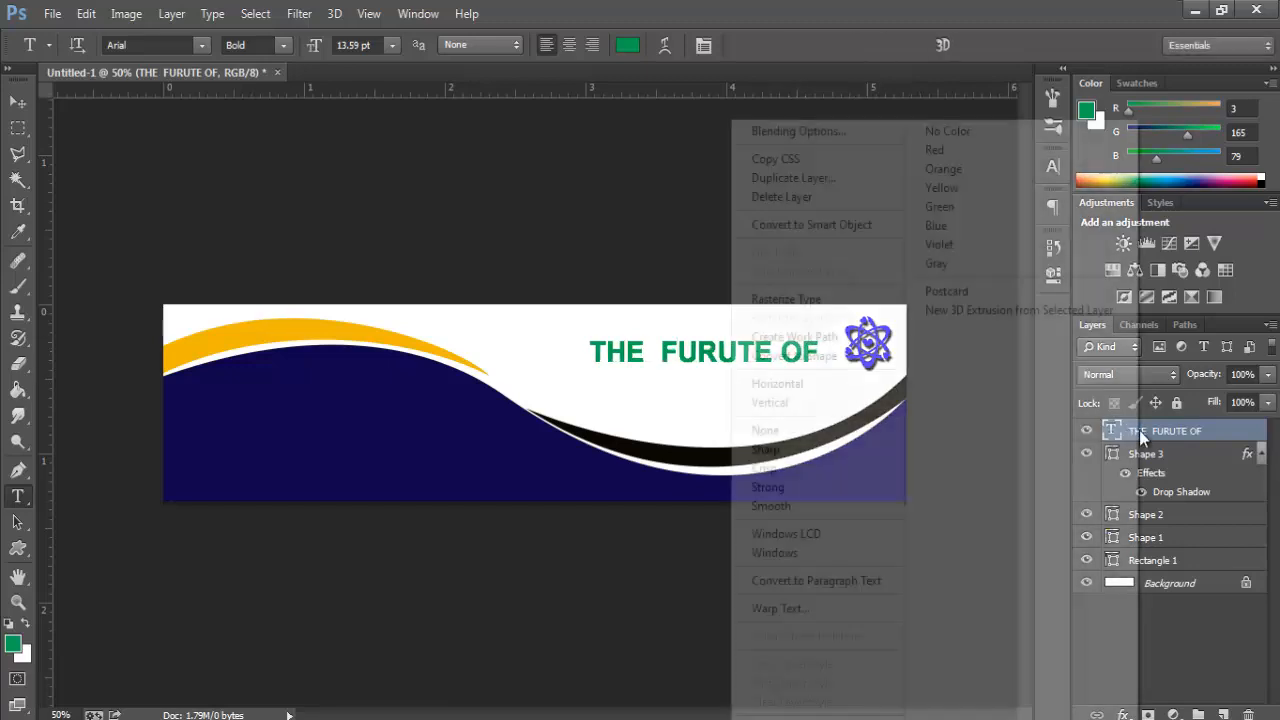
left_click(818, 136)
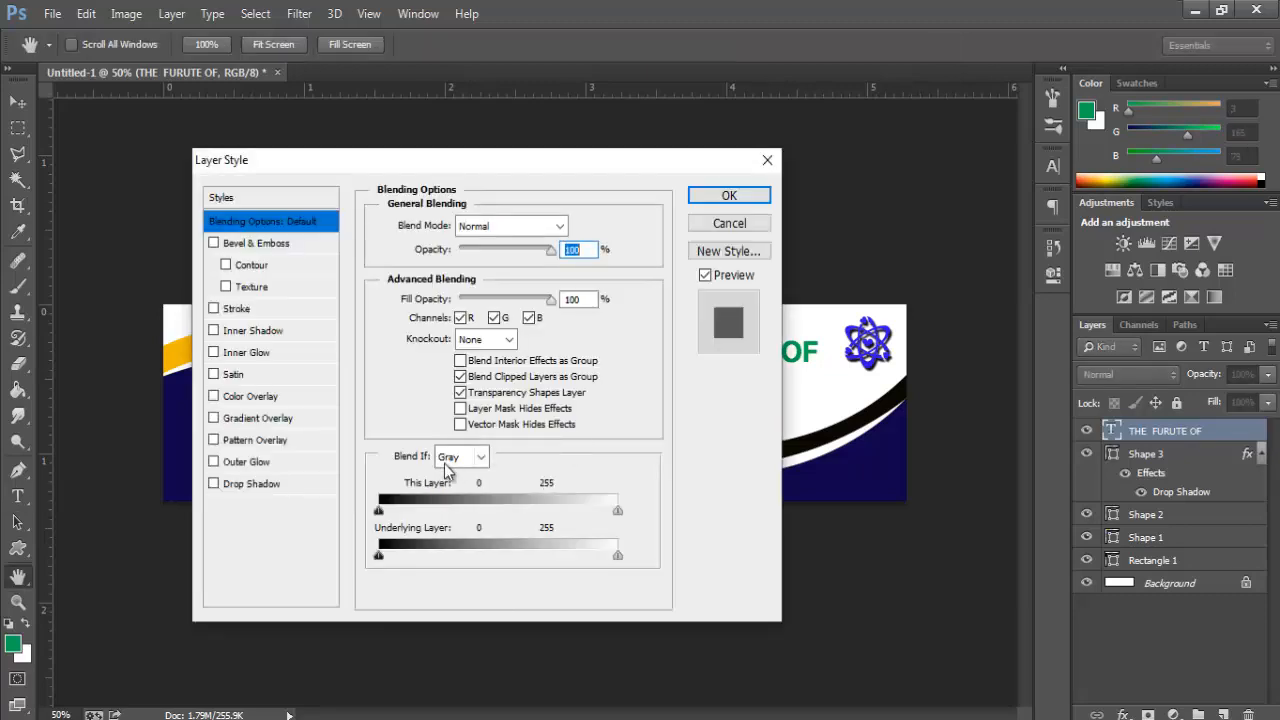
left_click(262, 487)
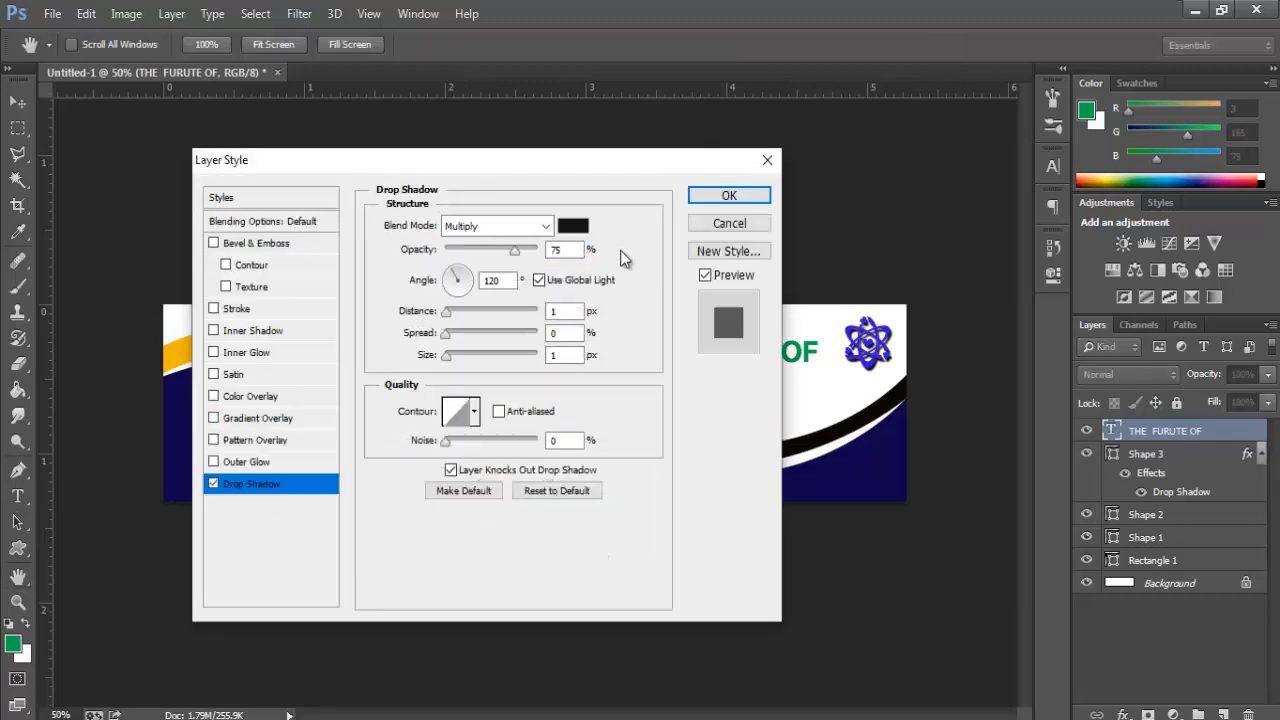
left_click_drag(502, 248, 537, 250)
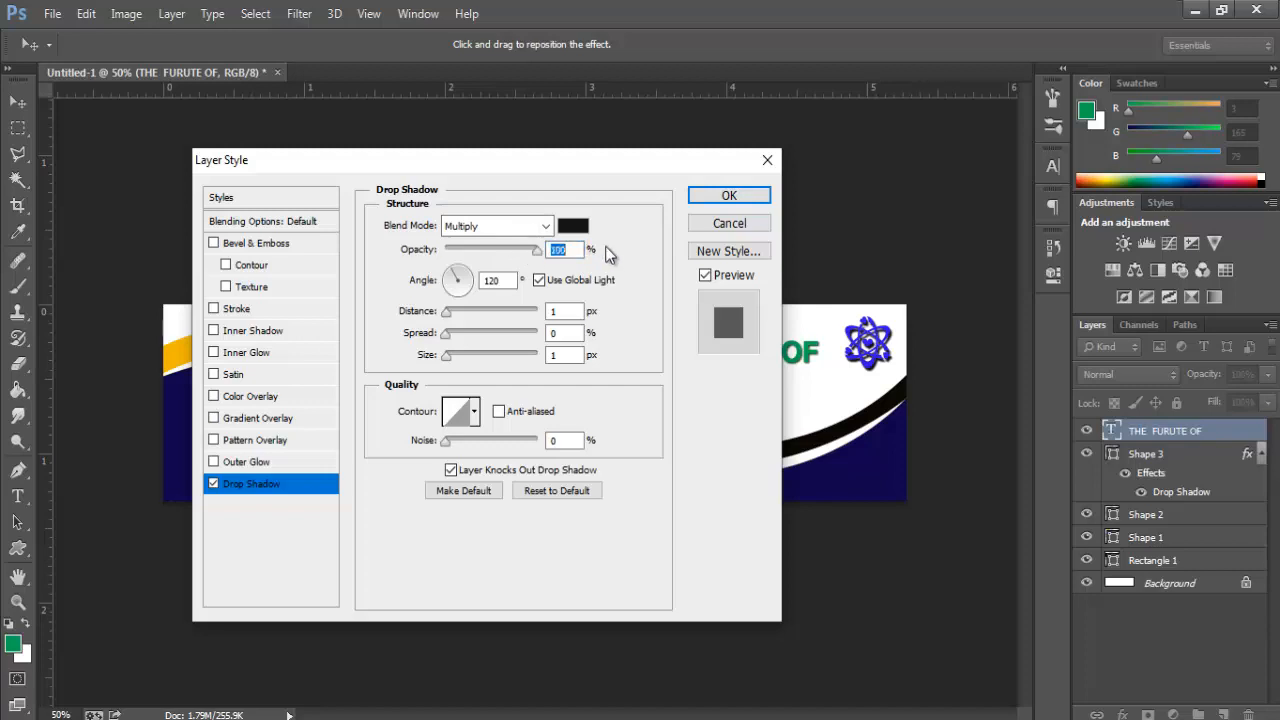
left_click_drag(458, 316, 466, 316)
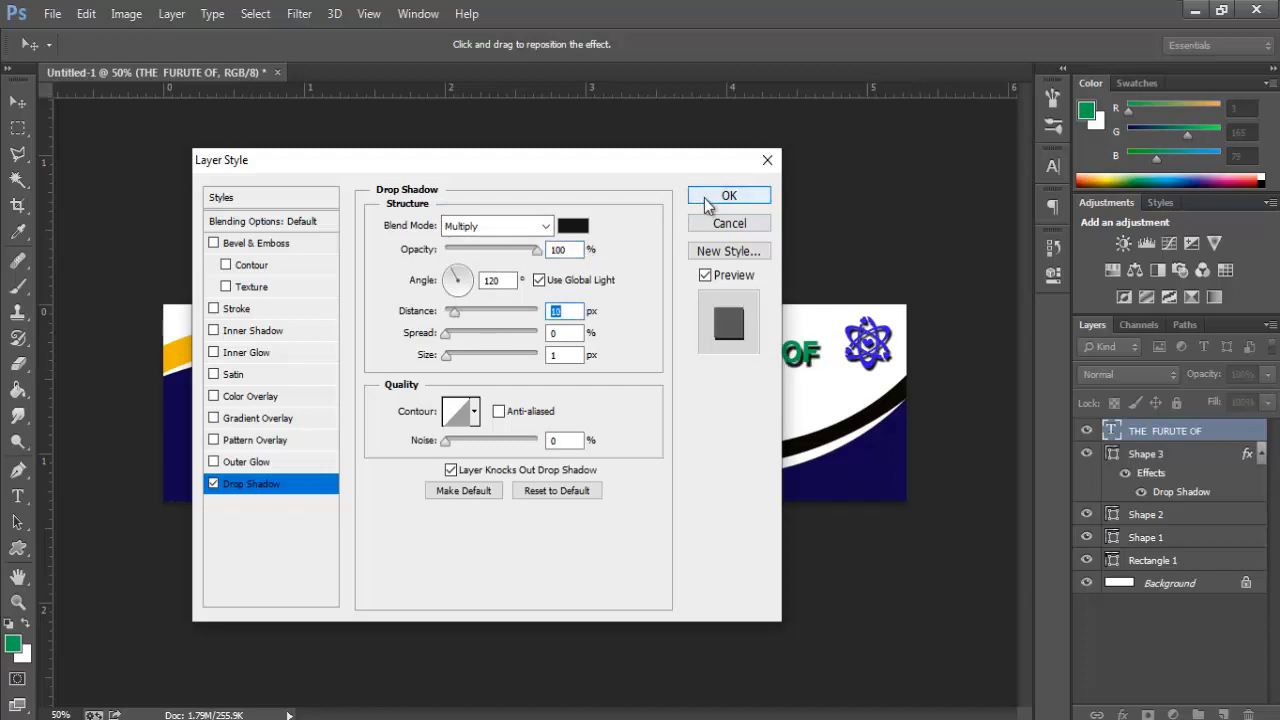
key("Down")
key("Down")
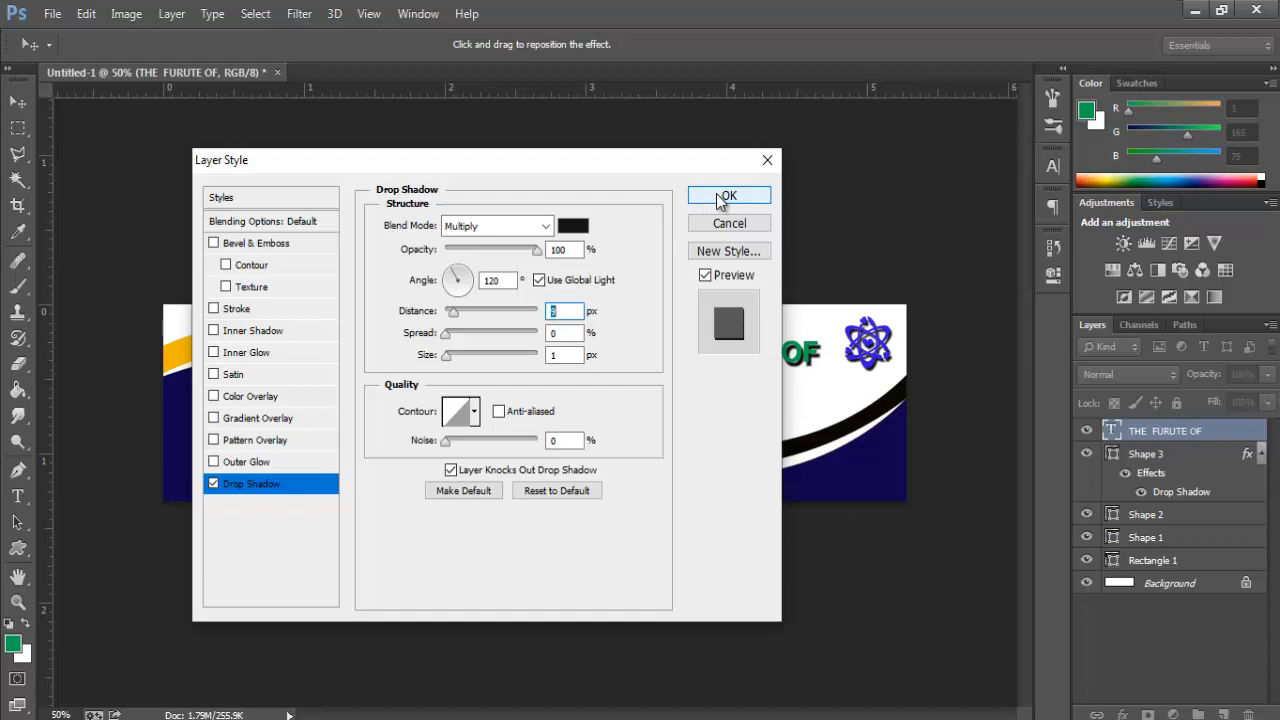
left_click(727, 196)
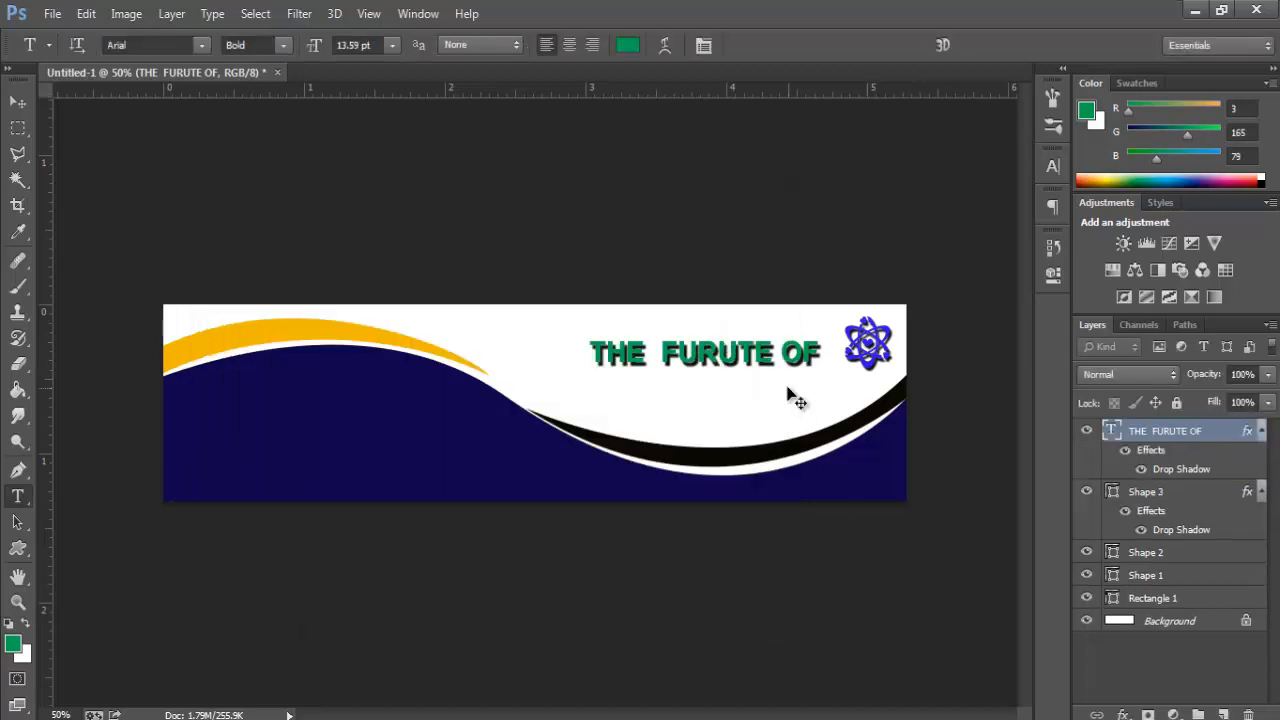
Transform the headline text to about 91.84% width and nudge it up slightly
key("ctrl+t")
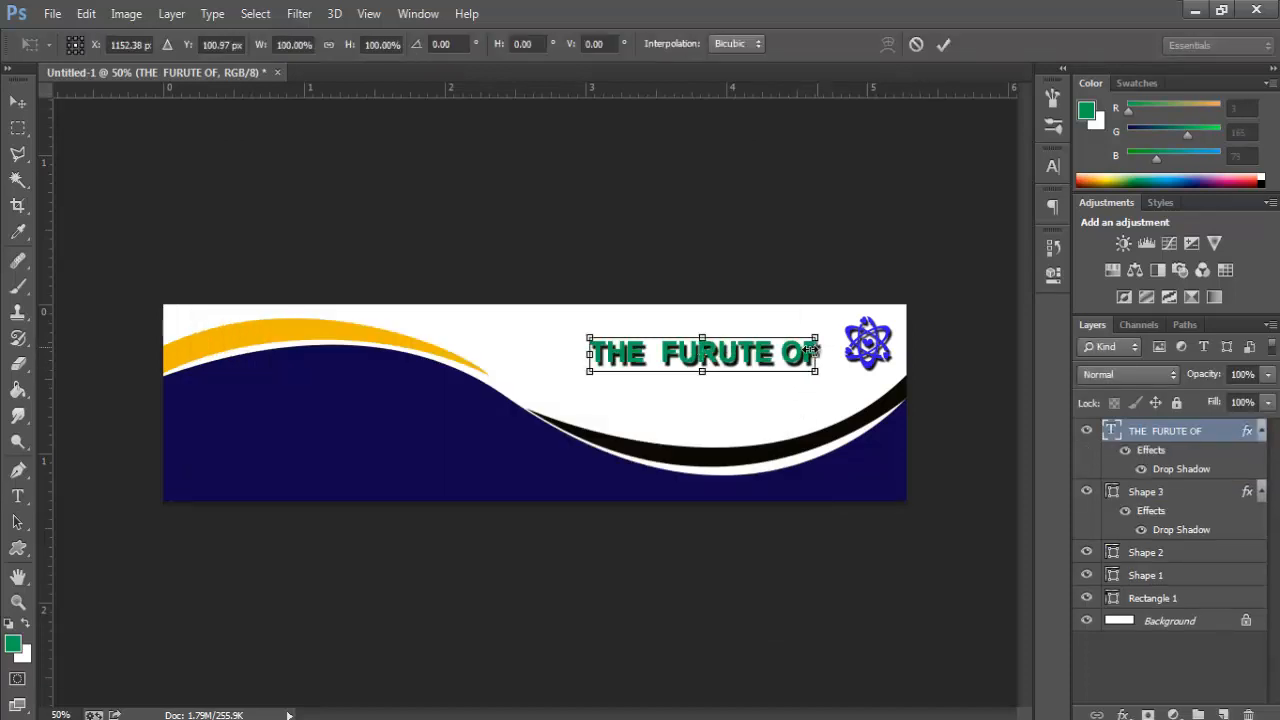
left_click_drag(818, 347, 797, 349)
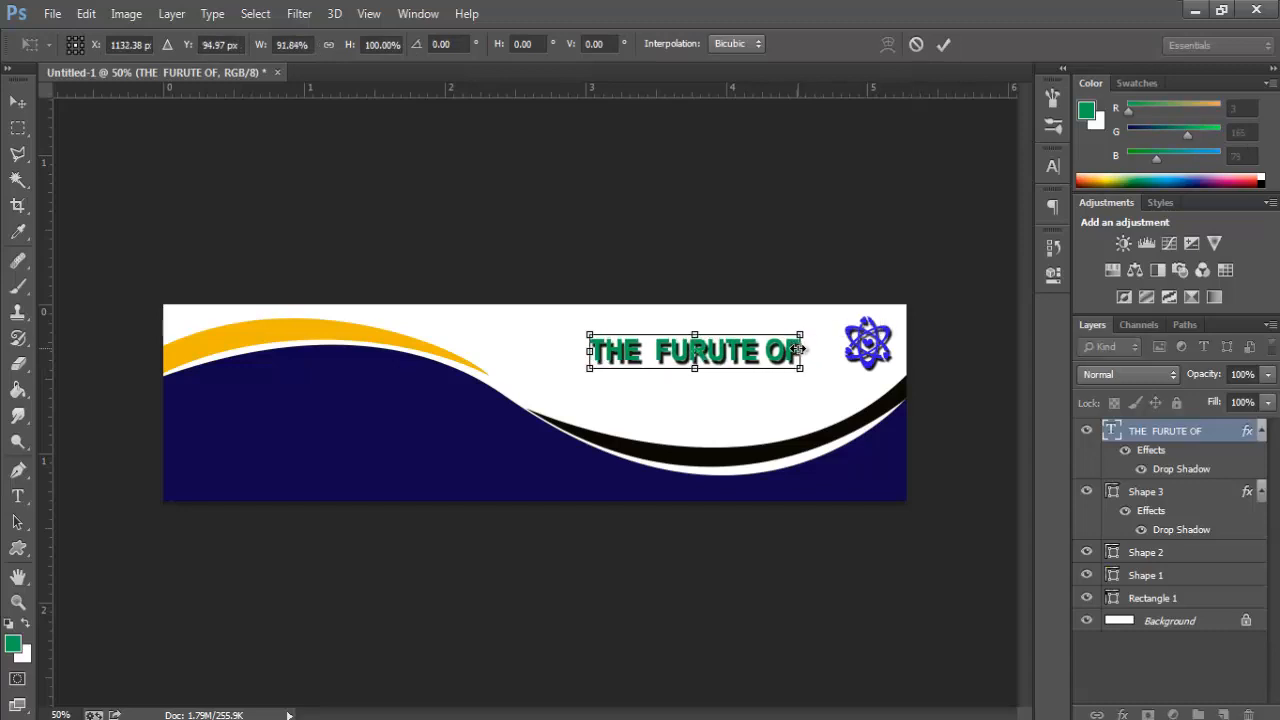
key("Return")
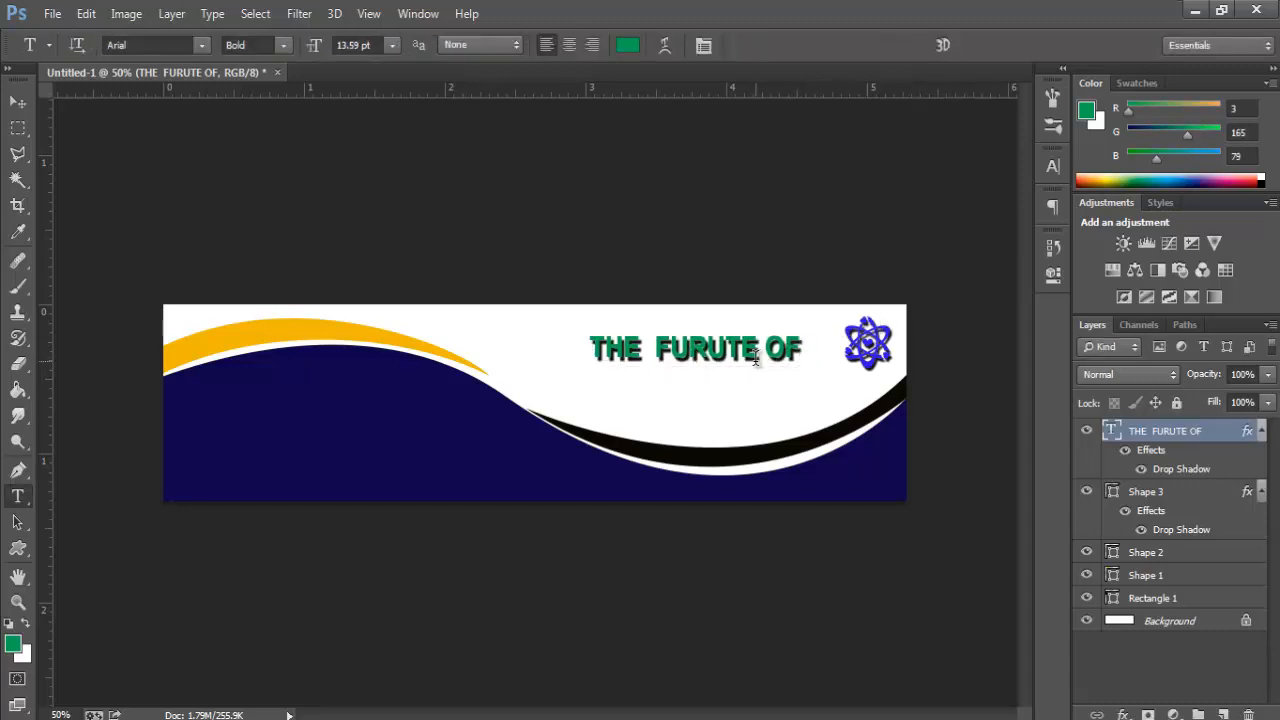
double_click(1158, 431)
left_click(1131, 431)
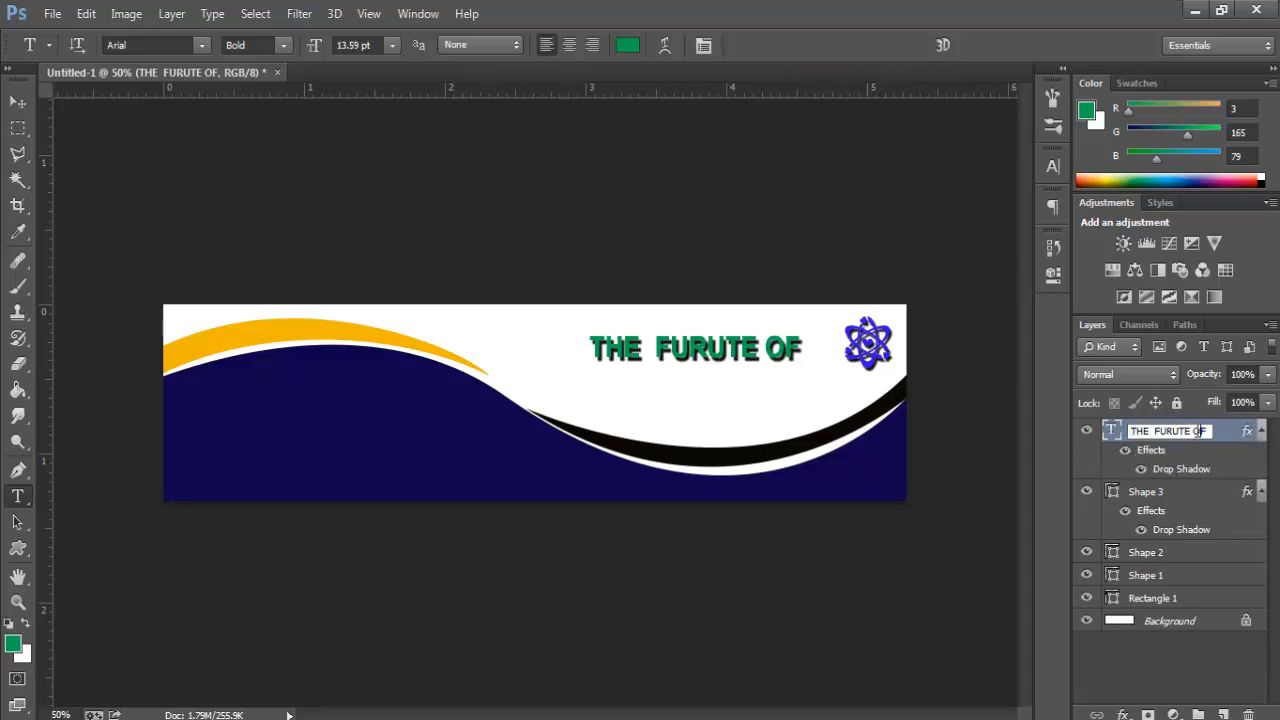
key("Return")
Change the headline's drop shadow to a distance of 5 px and a spread of 35%
right_click(1213, 432)
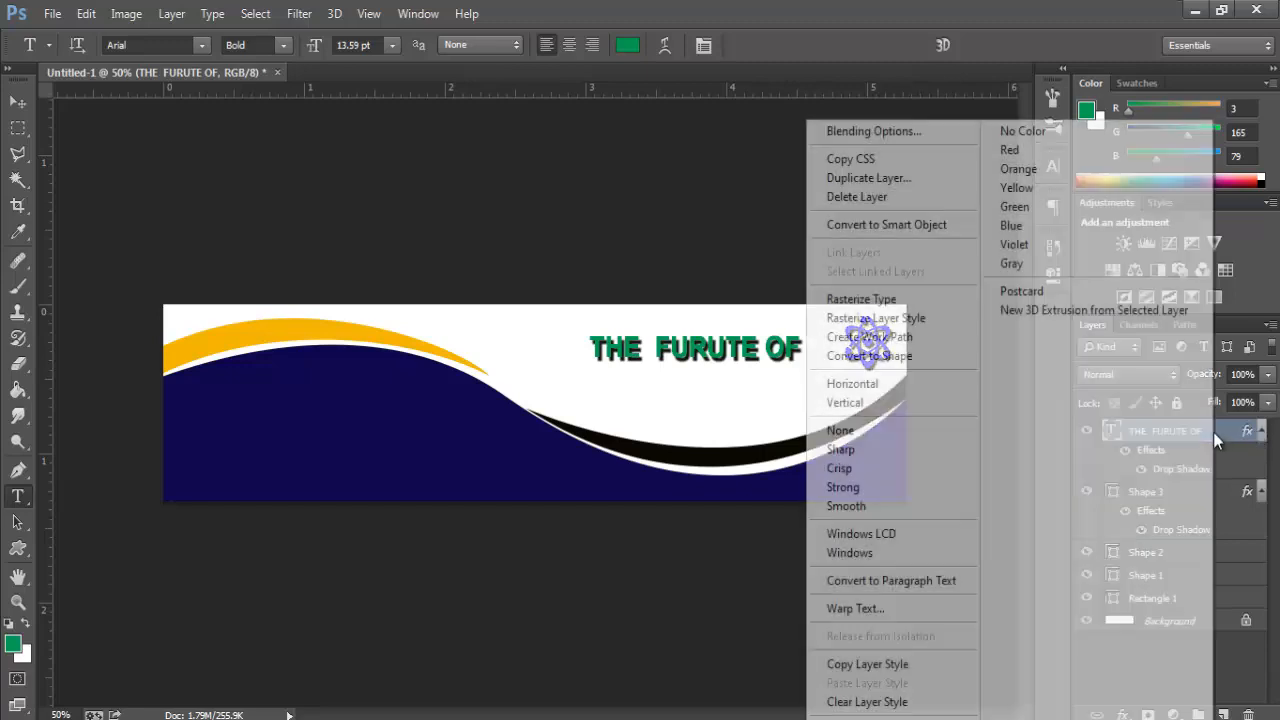
left_click(860, 131)
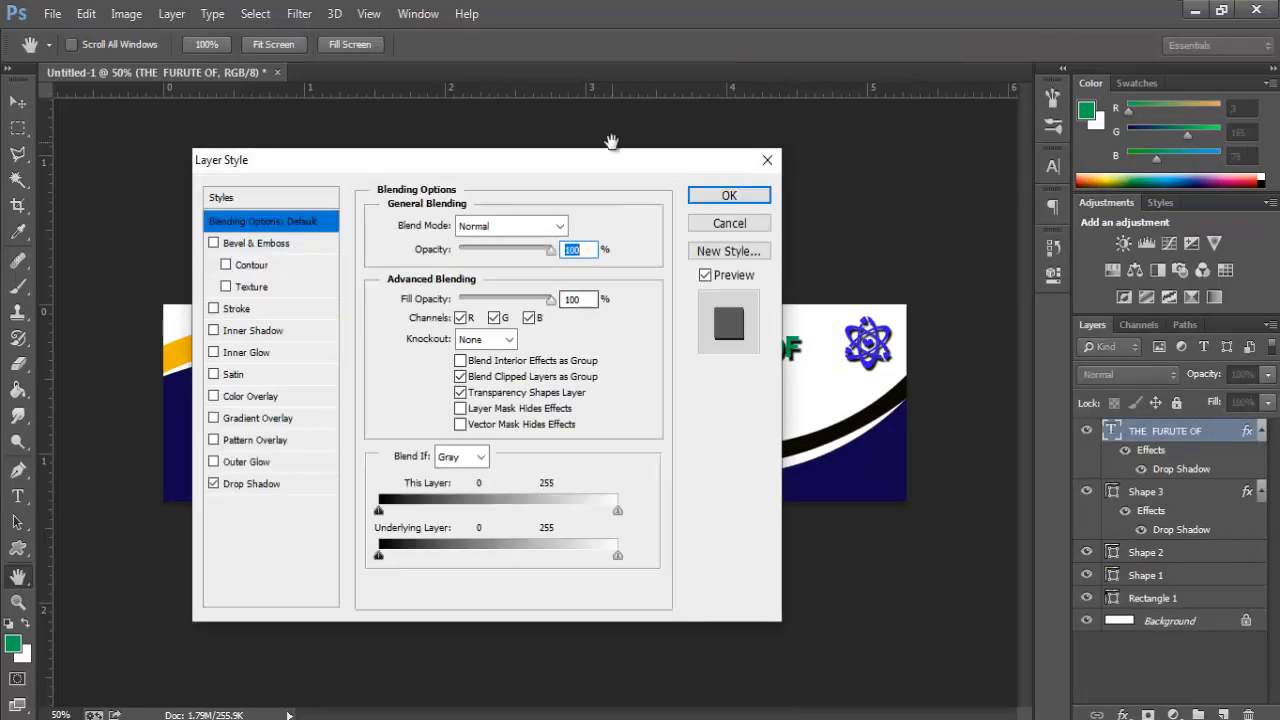
left_click_drag(517, 182, 361, 188)
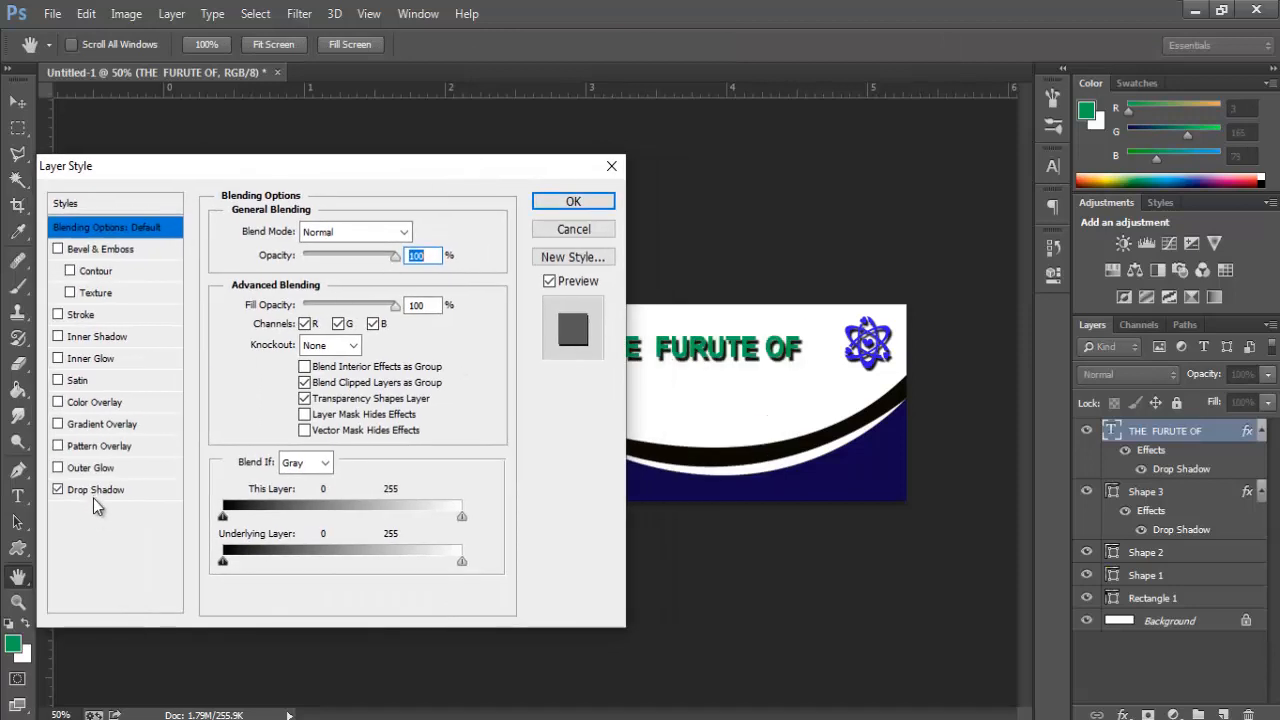
left_click(118, 486)
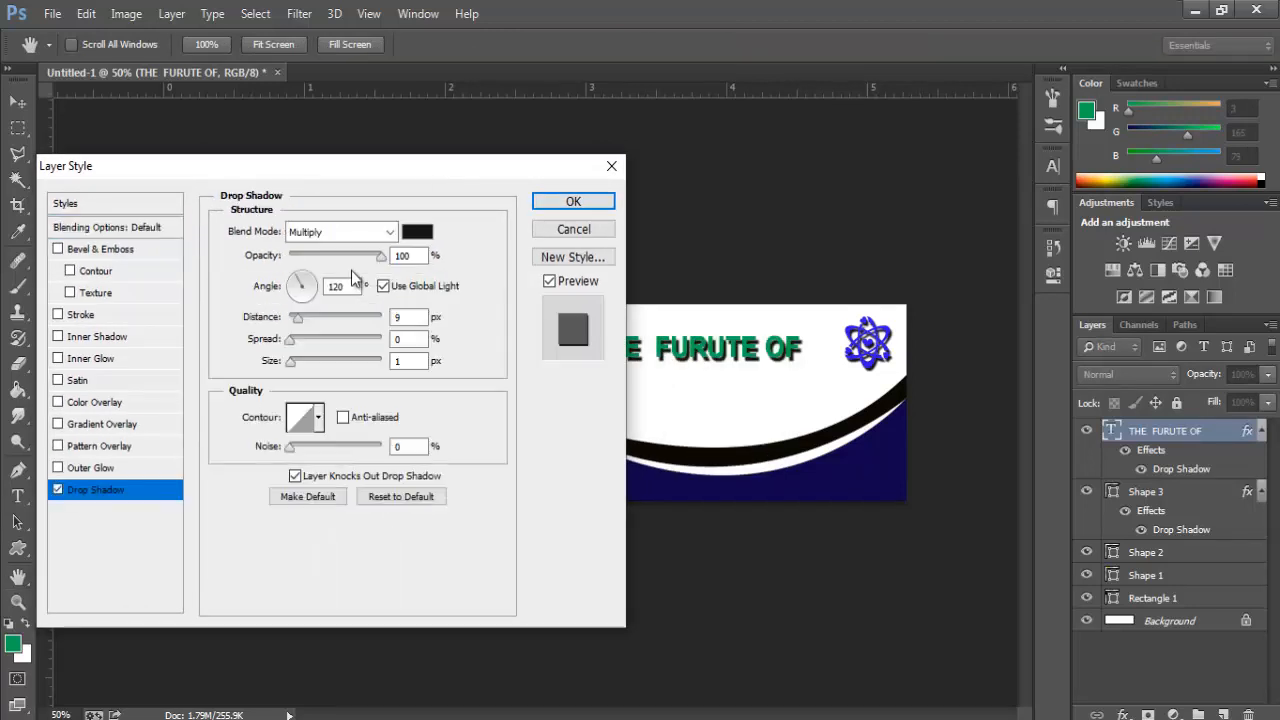
left_click(296, 343)
mouse_move(302, 342)
left_mouse_down()
mouse_move(321, 340)
mouse_move(291, 324)
left_mouse_up()
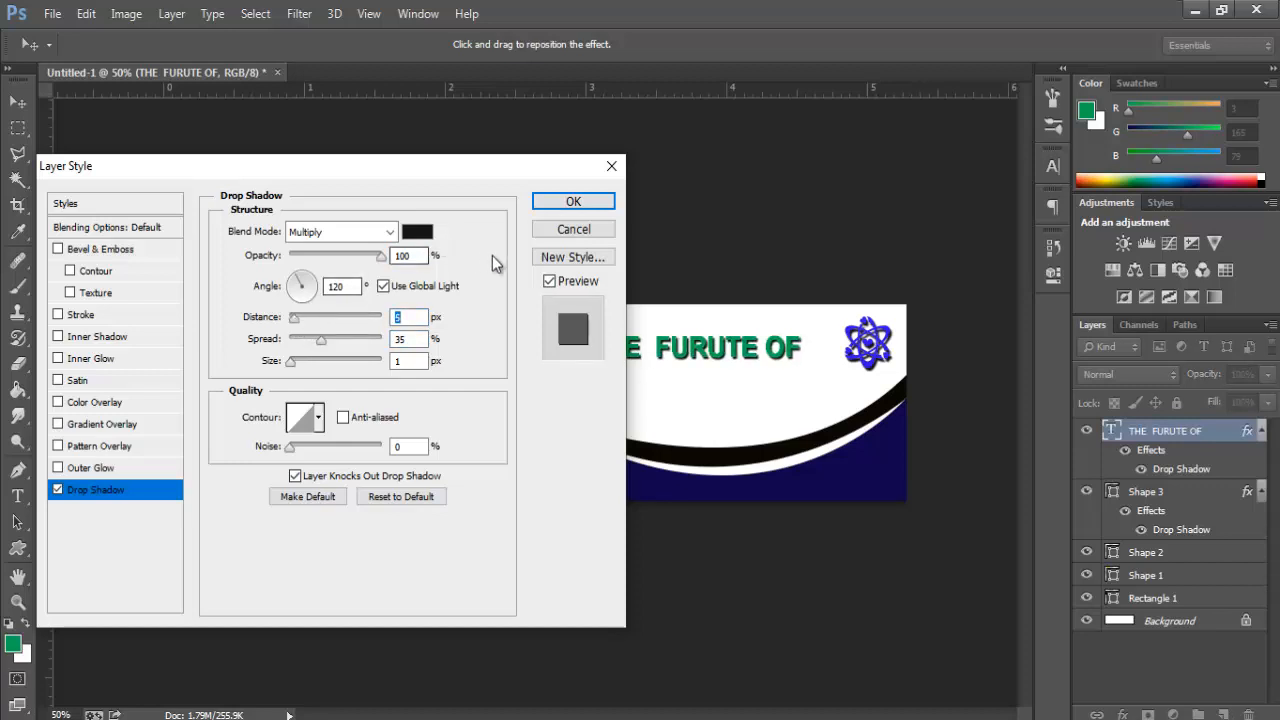
left_click(573, 201)
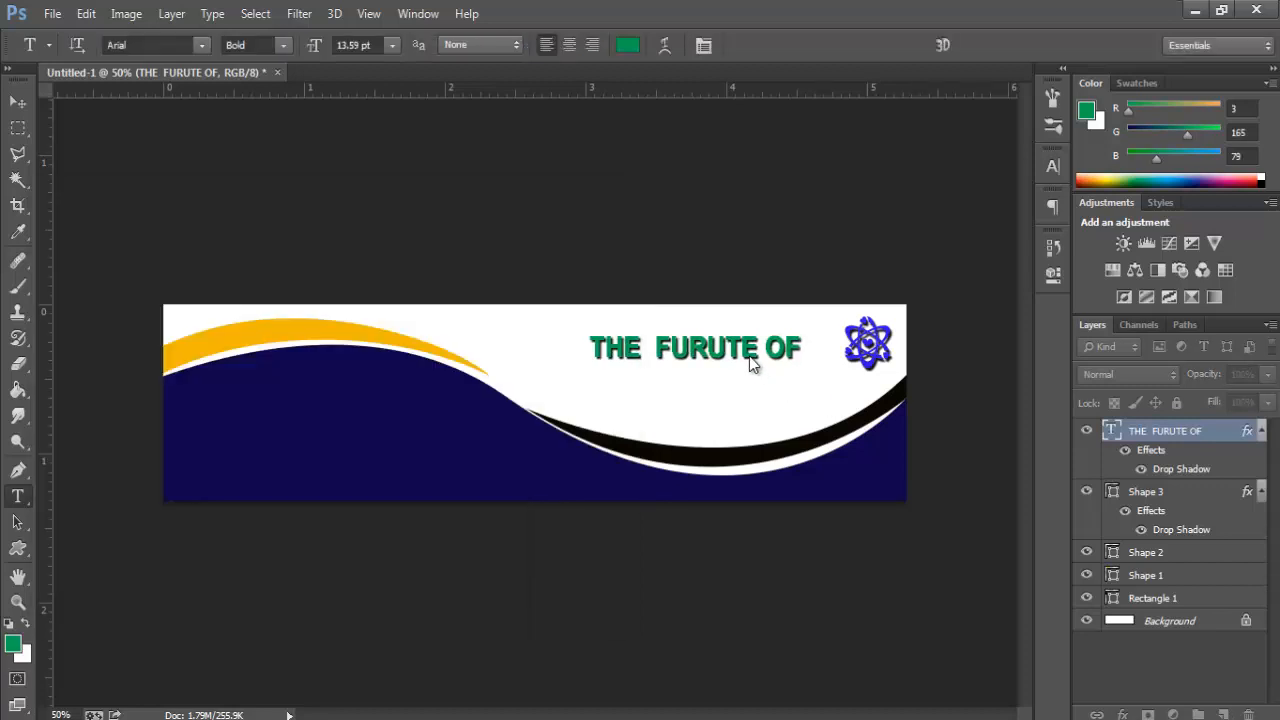
Duplicate the headline directly below itself, replace the copy's text with "PERFORMANCE" and align it roughly with the line above
left_click_drag(748, 362, 749, 391)
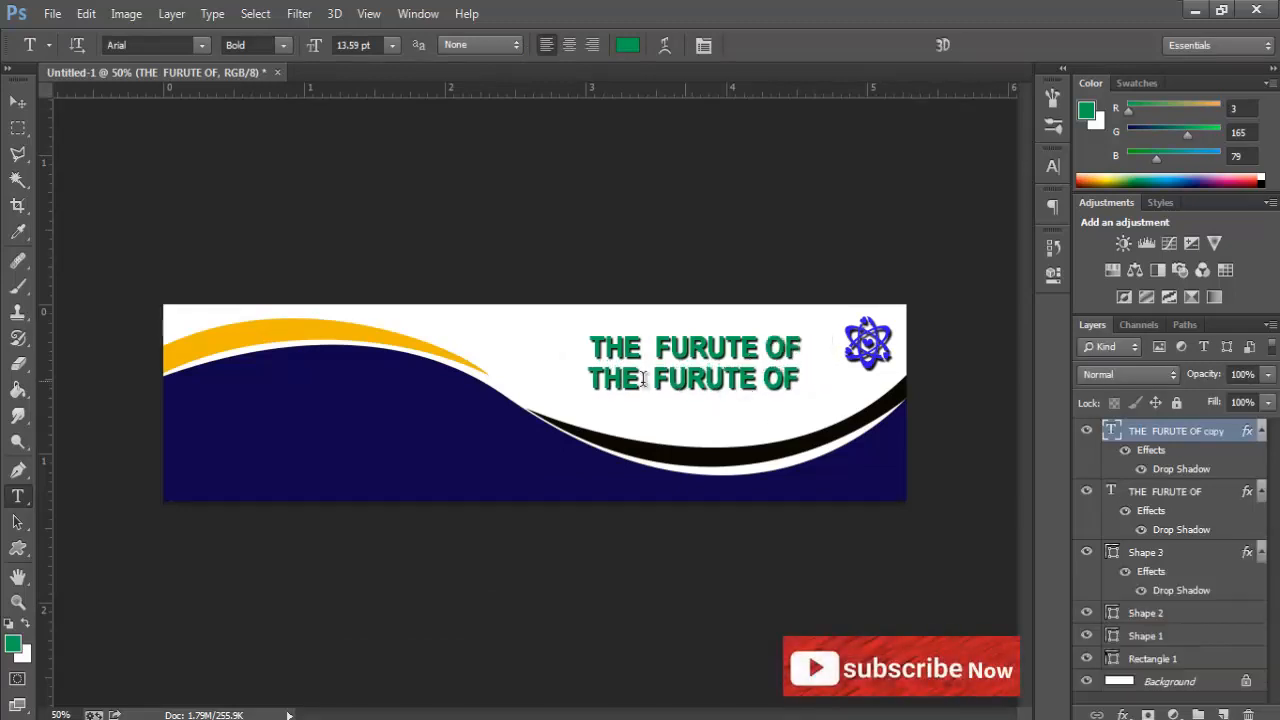
triple_click(705, 390)
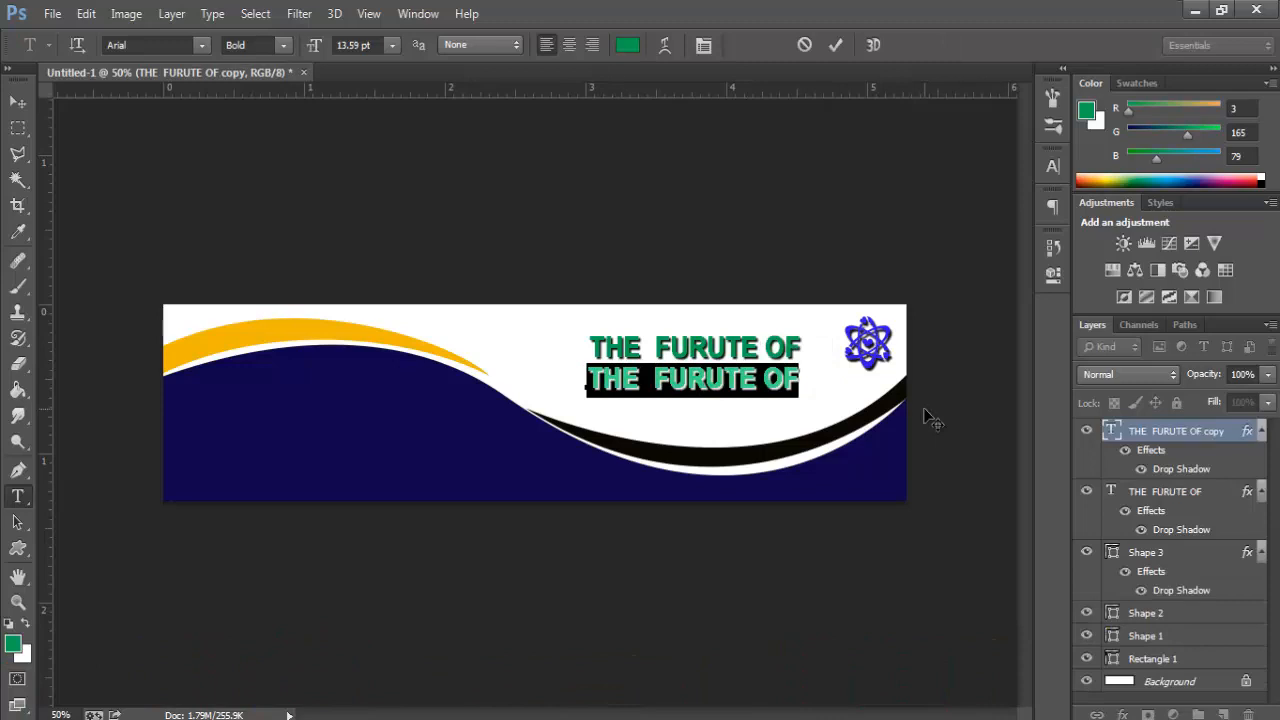
type("PER")
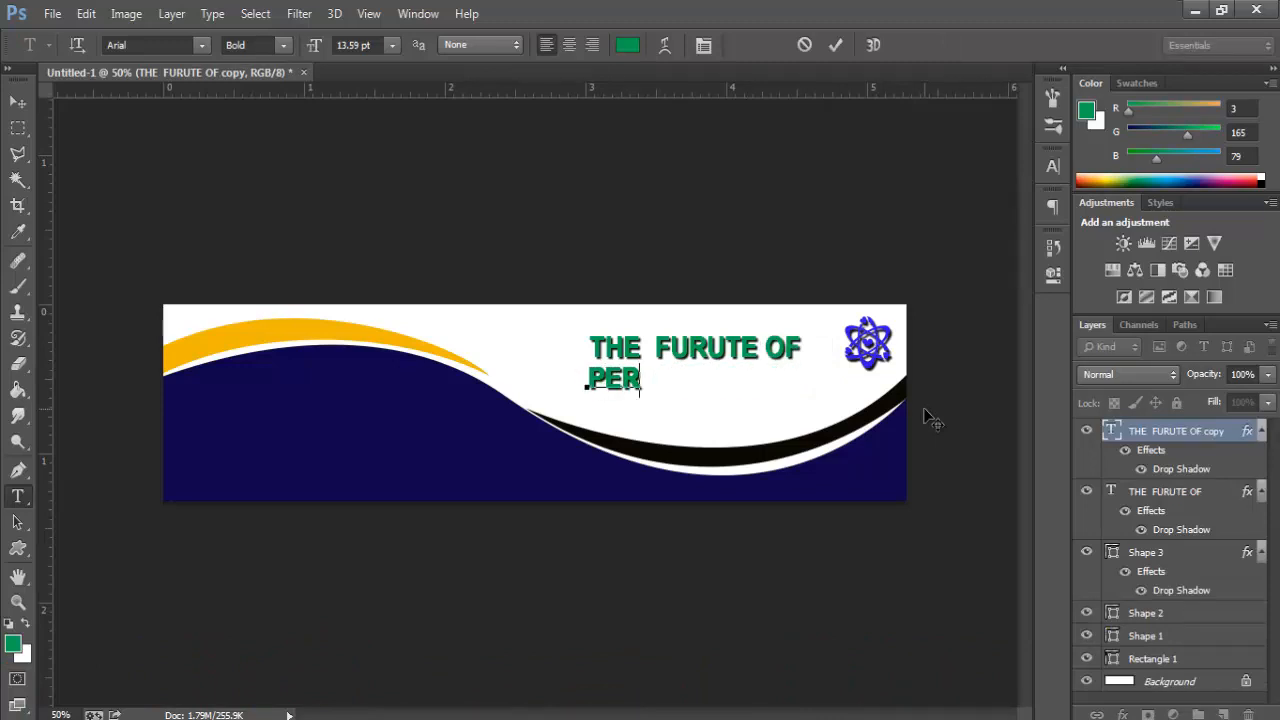
type("FORMANC")
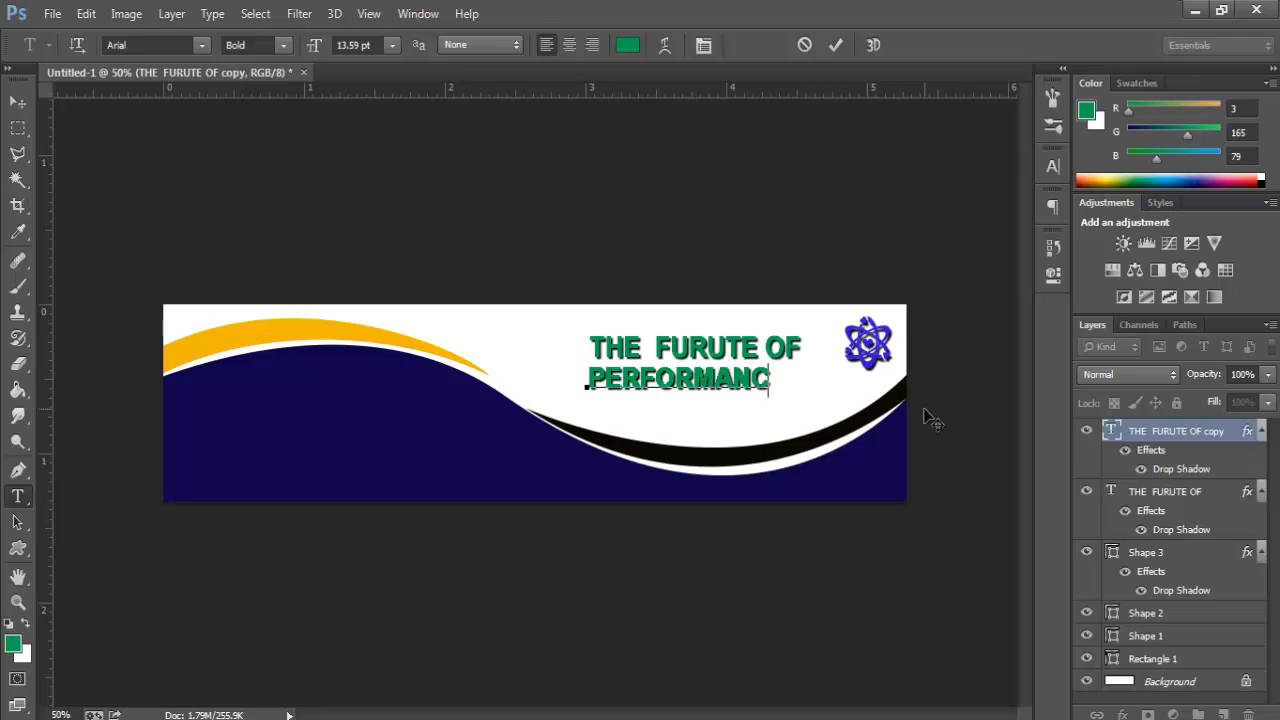
type("E")
mouse_move(758, 418)
left_mouse_down()
mouse_move(779, 423)
mouse_move(762, 422)
left_mouse_up()
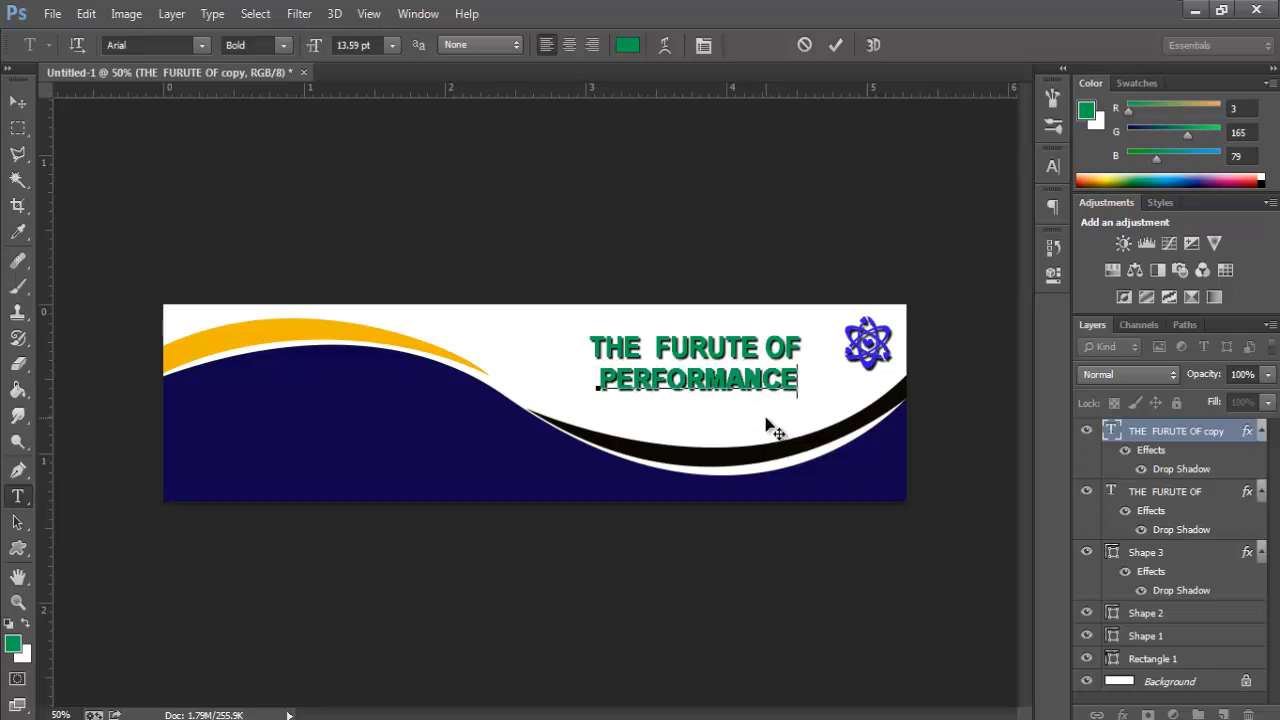
Recolour PERFORMANCE with the yellow sampled from the banner's curve, RGB 241, 183, 7, nudge it slightly and commit the text
left_click_drag(598, 382, 995, 385)
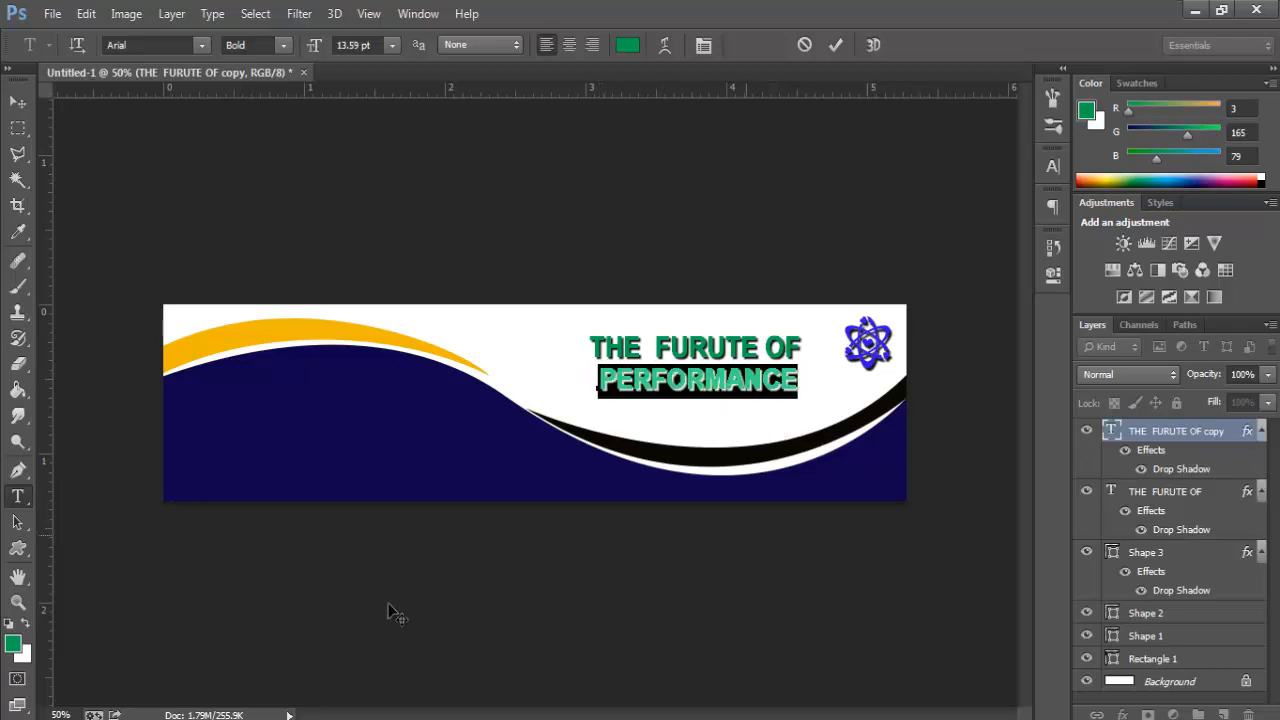
left_click(13, 641)
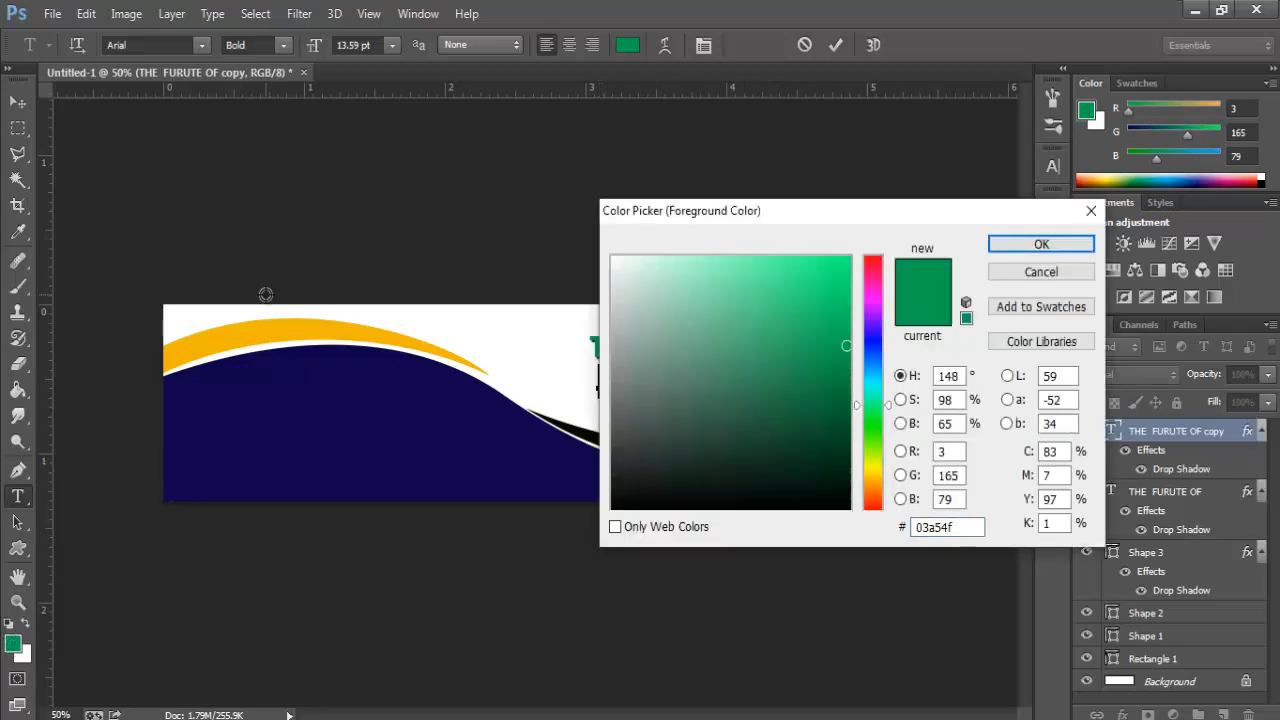
left_click(296, 331)
left_click(1041, 245)
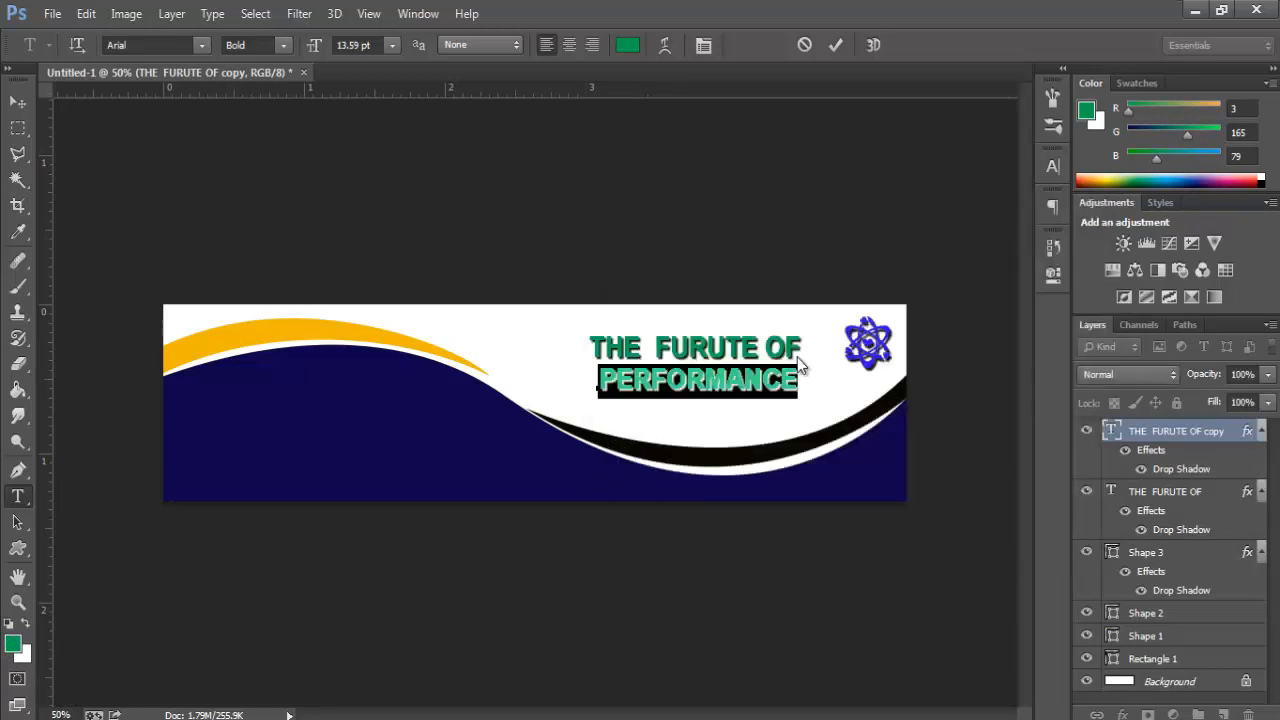
key("Left")
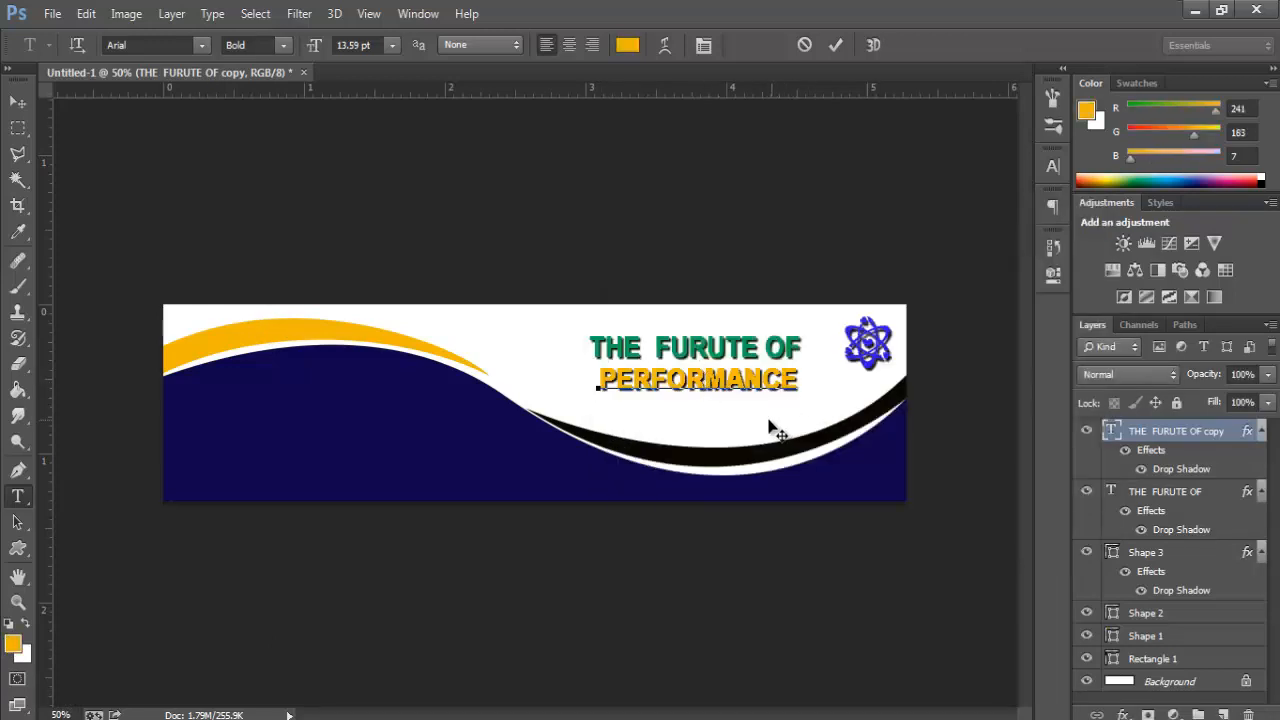
left_click_drag(770, 422, 767, 419)
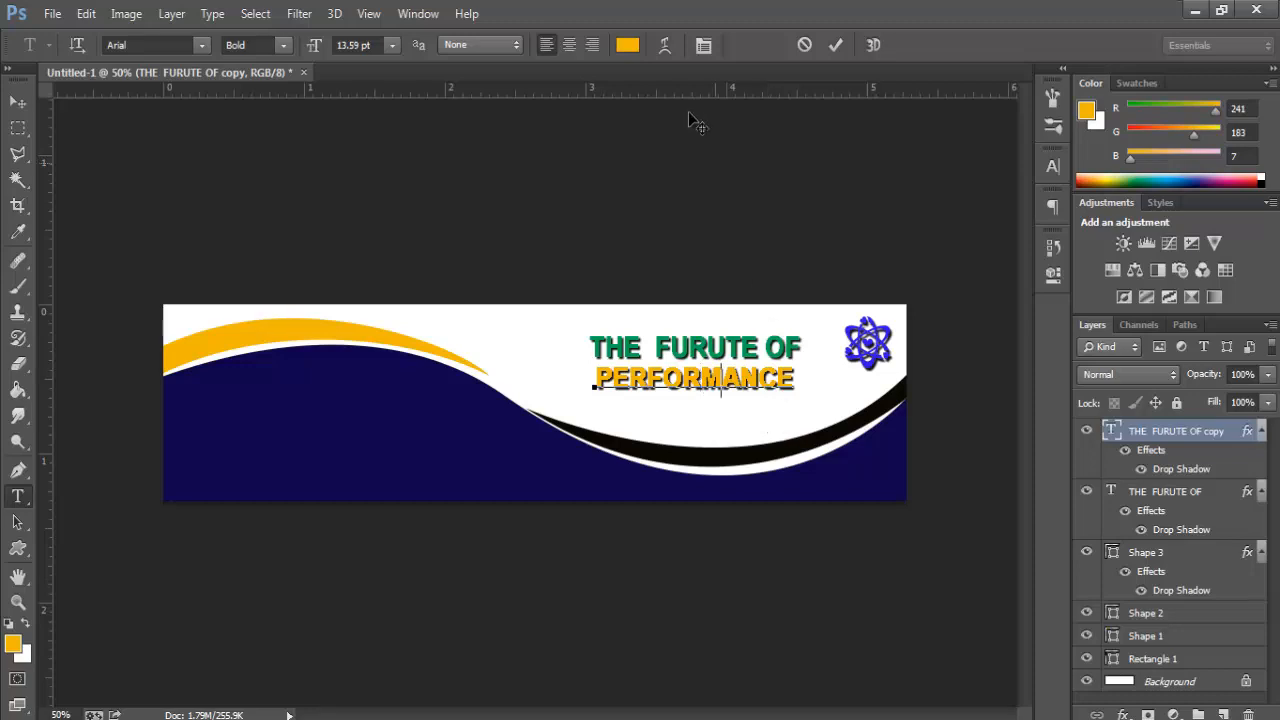
key("ctrl+Return")
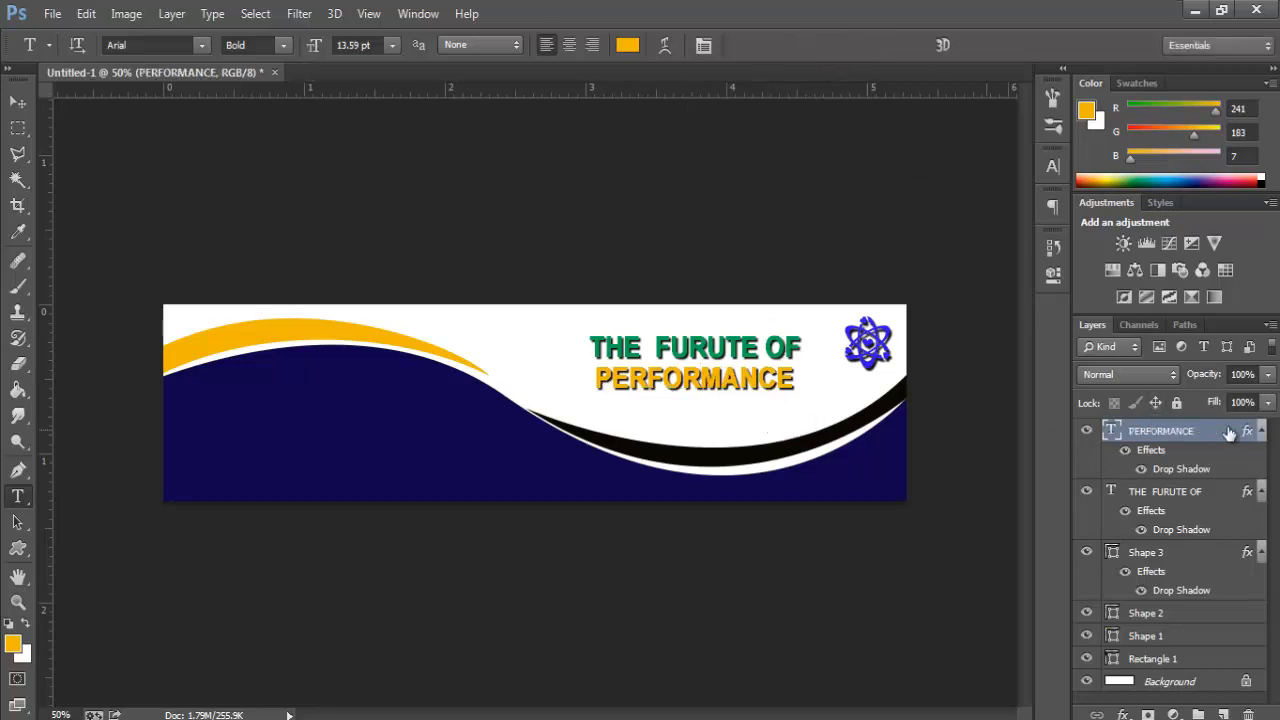
Duplicate the PERFORMANCE text layer and move the copy directly below the original as a third headline line
right_click(1182, 440)
left_click(858, 176)
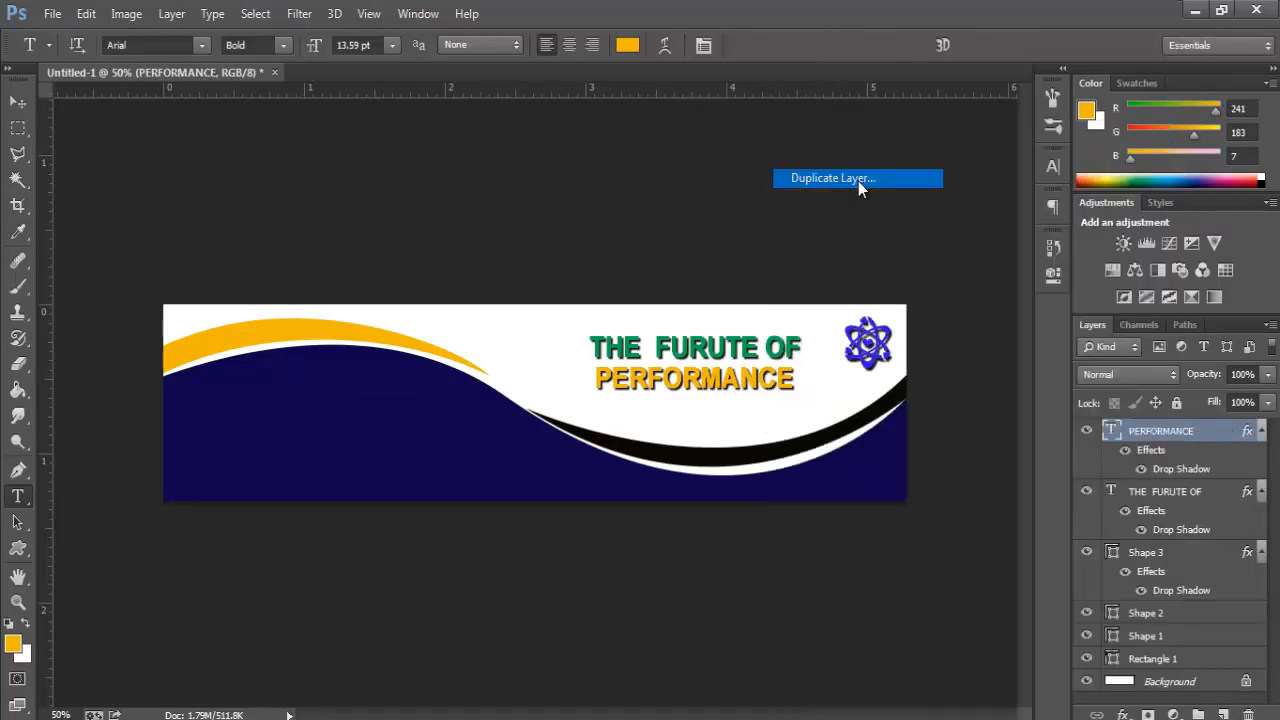
left_click(806, 225)
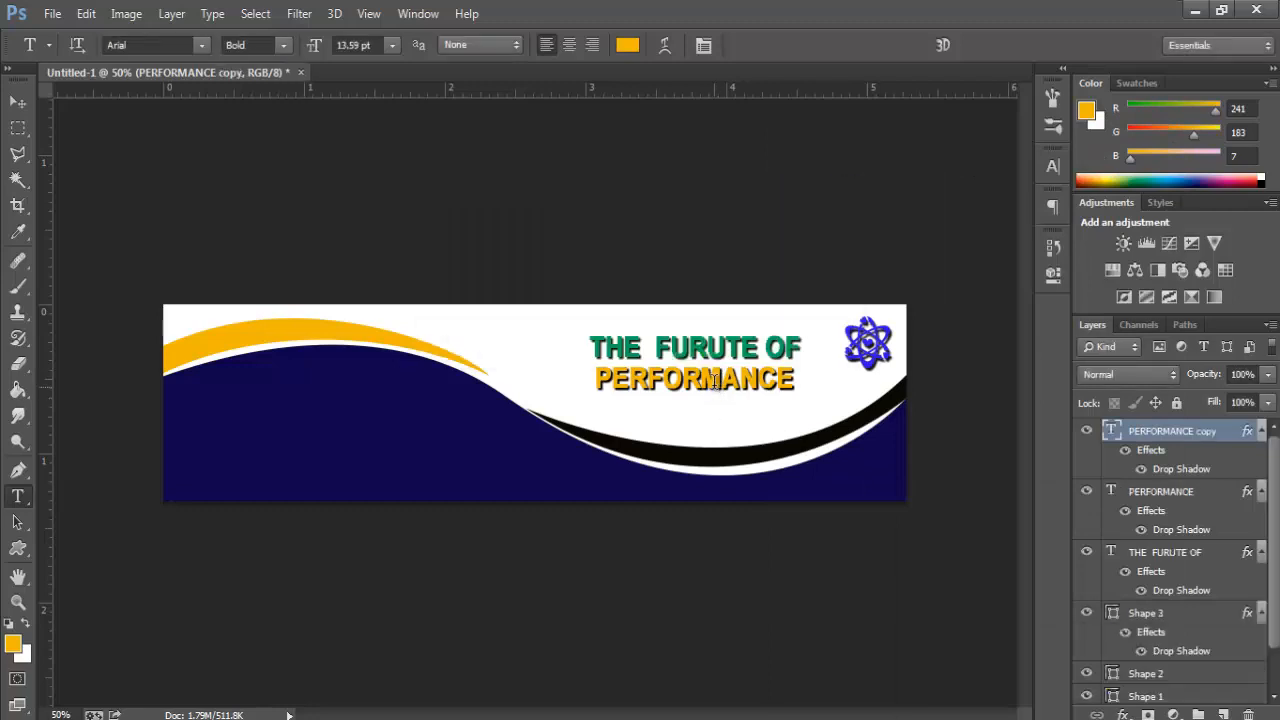
left_click(18, 102)
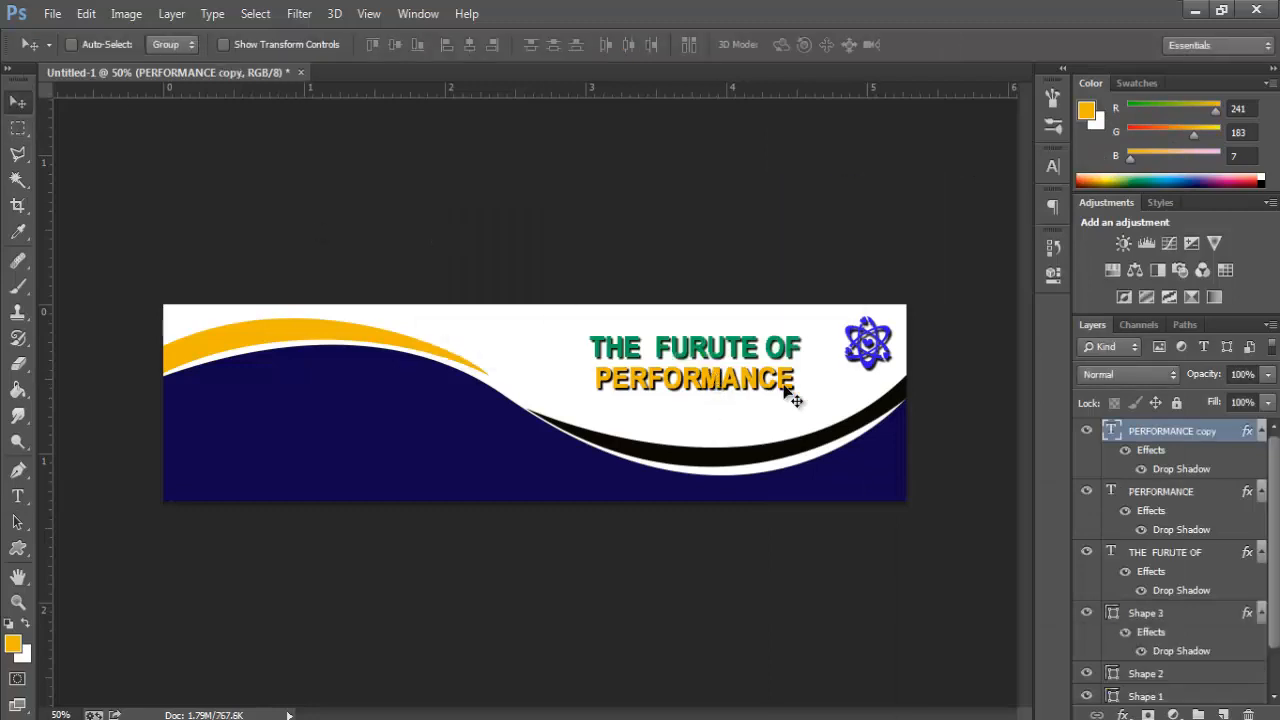
left_click_drag(722, 386, 729, 424)
mouse_move(724, 415)
left_mouse_down()
mouse_move(713, 399)
mouse_move(721, 410)
left_mouse_up()
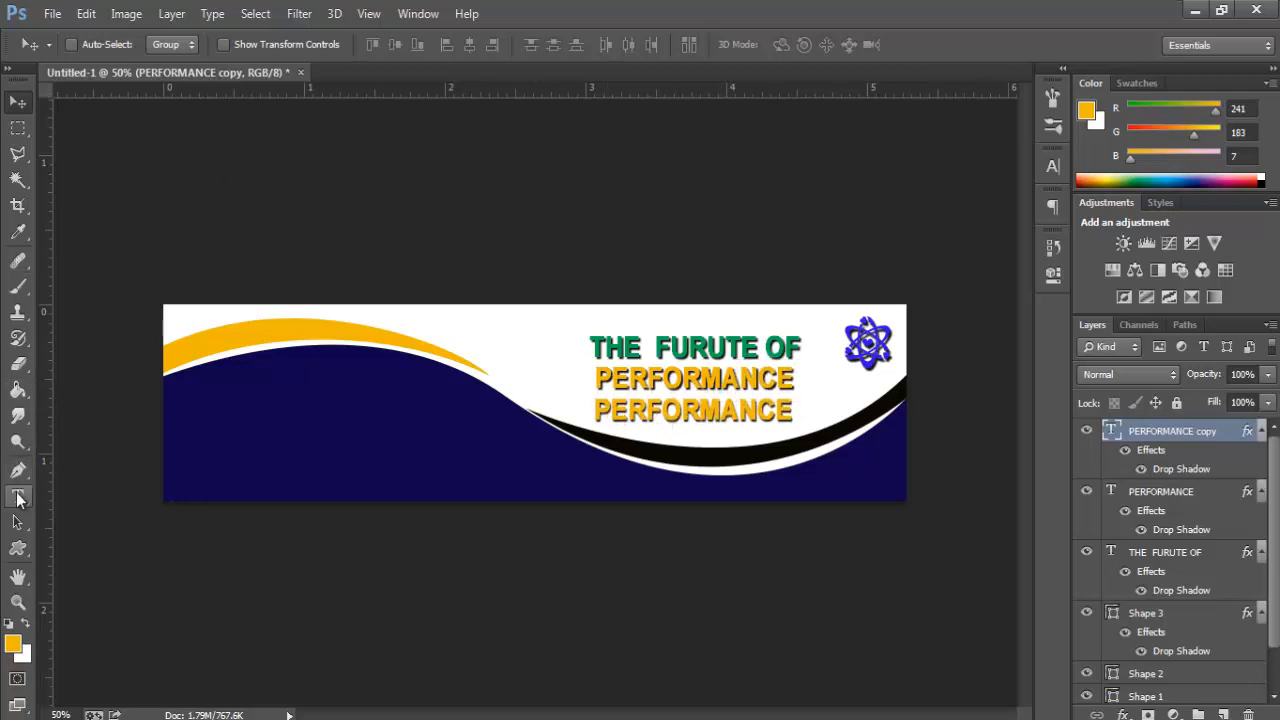
Replace the third line's text with "MANAGEMENT" and shift it to line up with the right end of PERFORMANCE
left_click(16, 496)
double_click(636, 408)
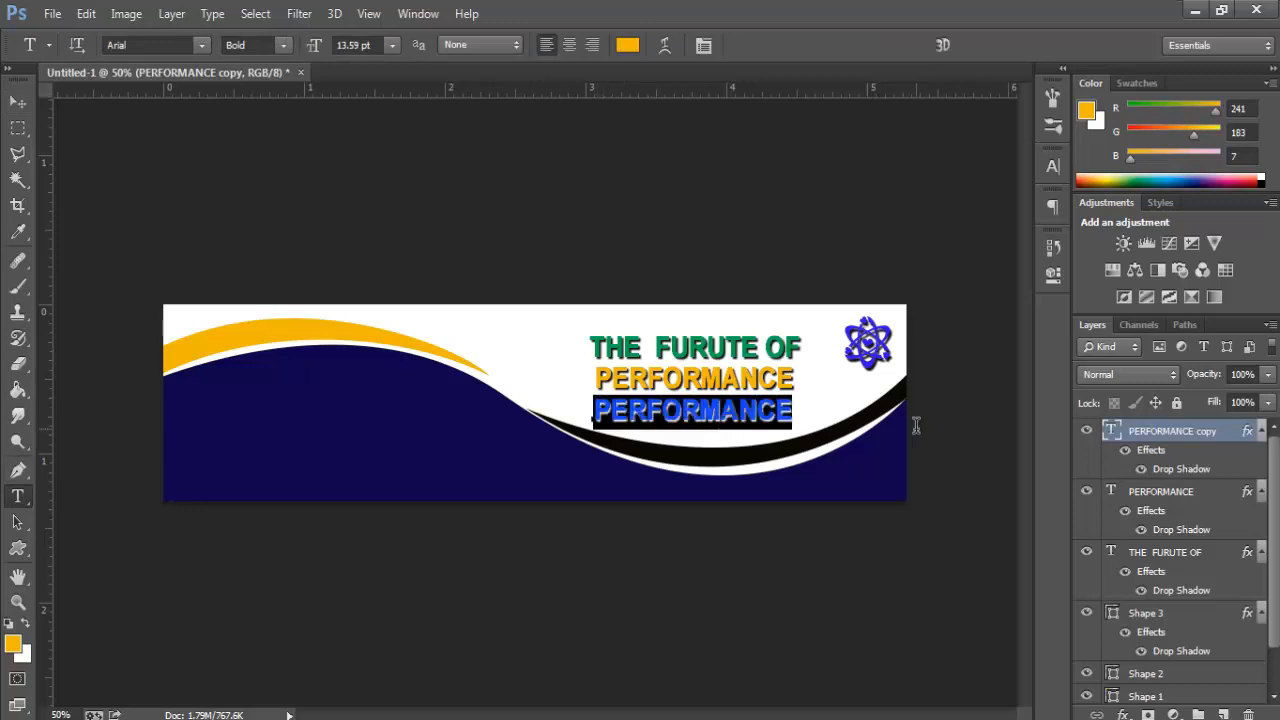
type("MANA")
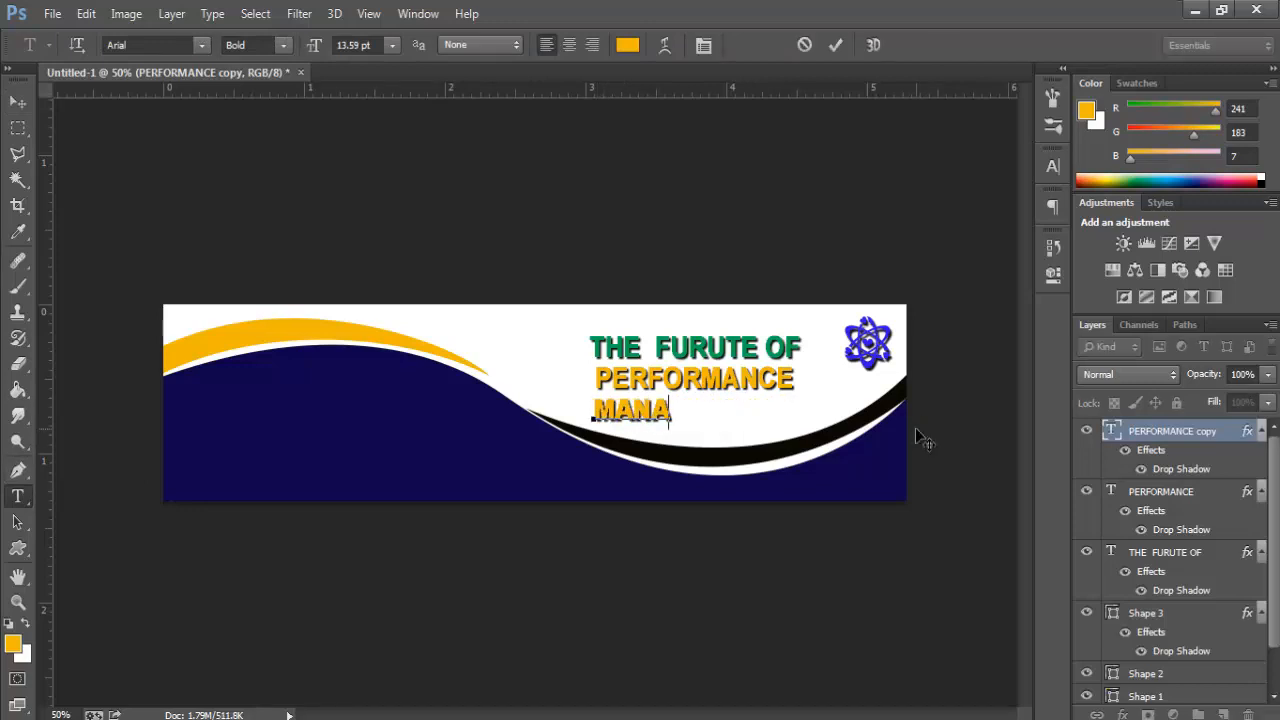
type("GER")
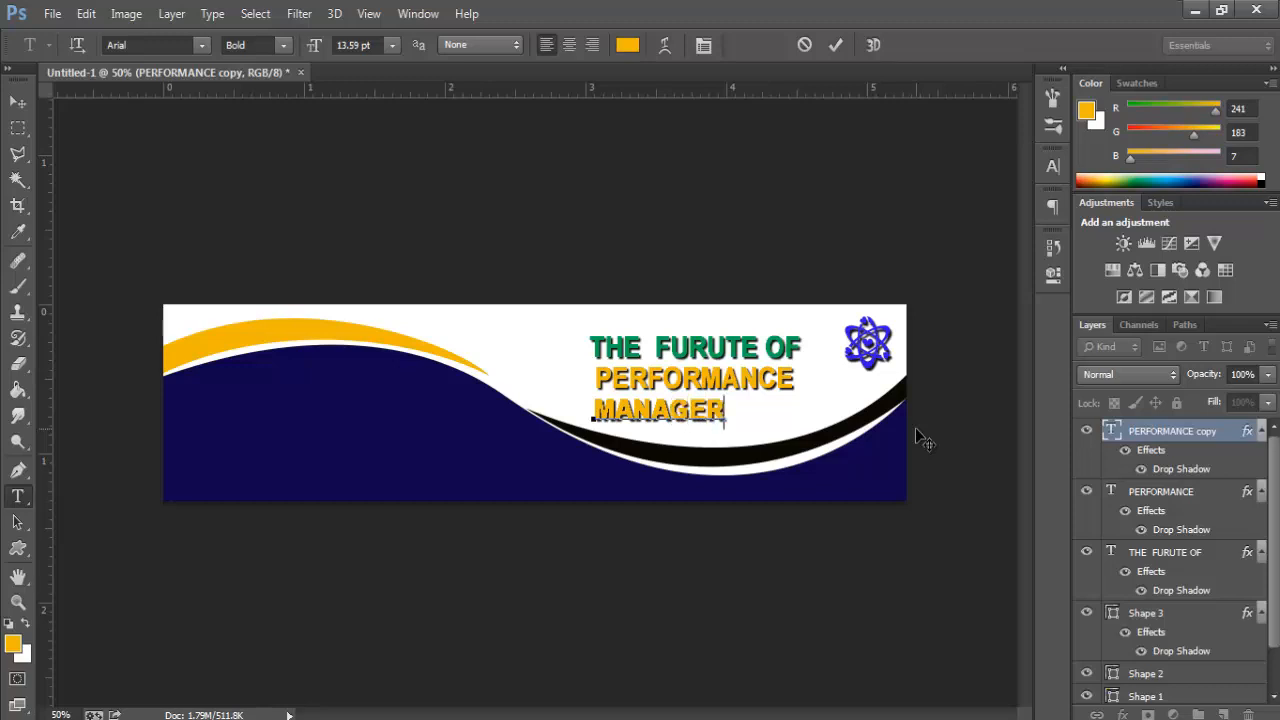
key("BackSpace")
type("MENT")
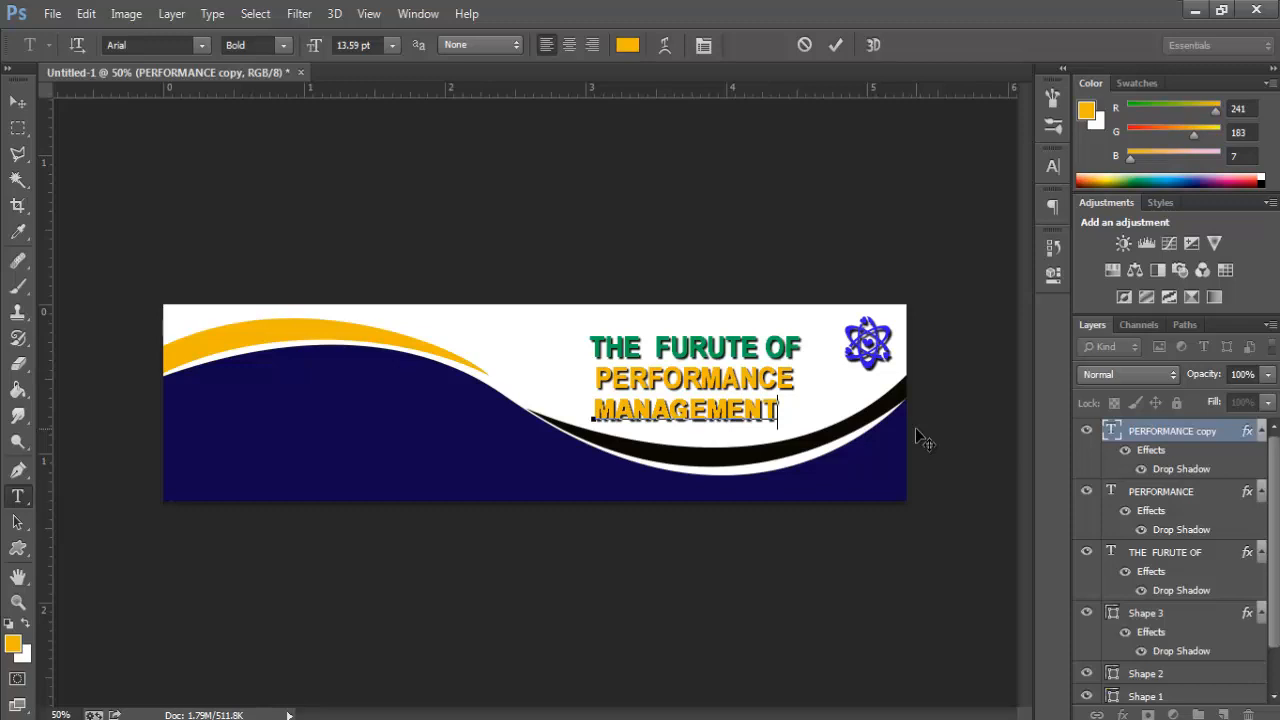
mouse_move(817, 494)
left_mouse_down()
mouse_move(841, 499)
mouse_move(827, 494)
left_mouse_up()
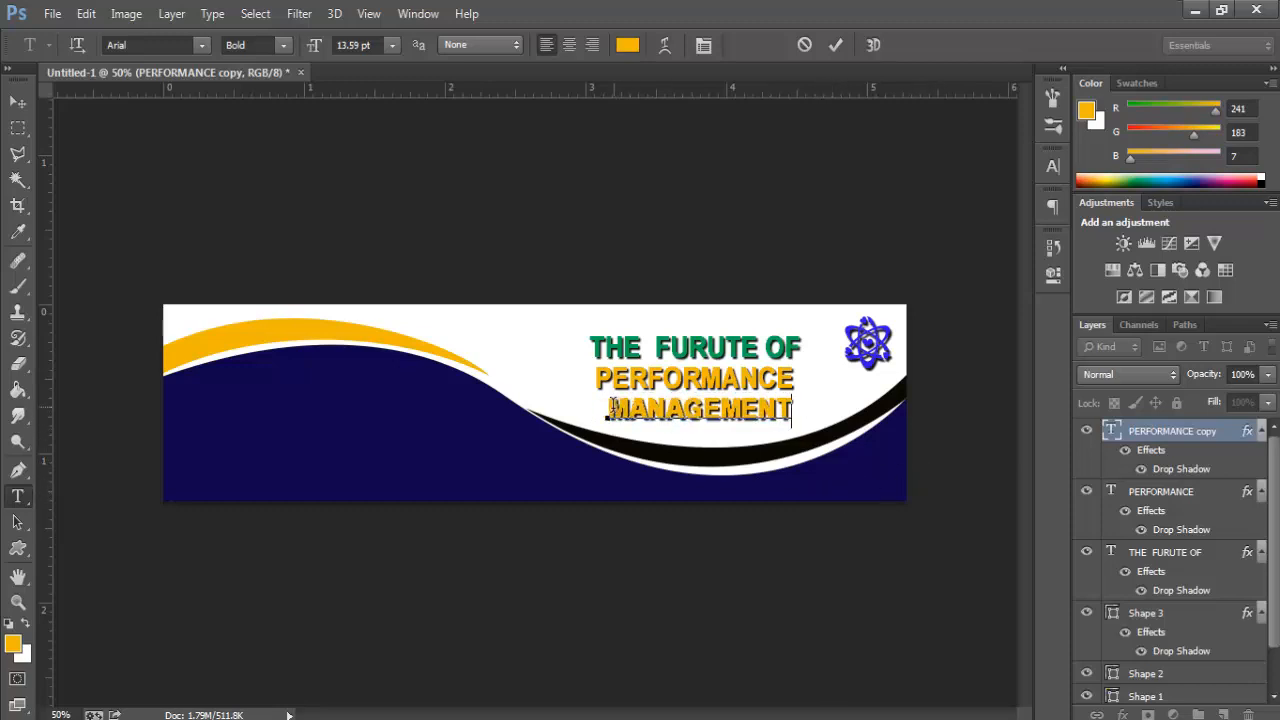
Recolour MANAGEMENT with the navy sampled from the wave, RGB 16, 4, 73, center it under PERFORMANCE and commit the text
left_click_drag(612, 405, 879, 408)
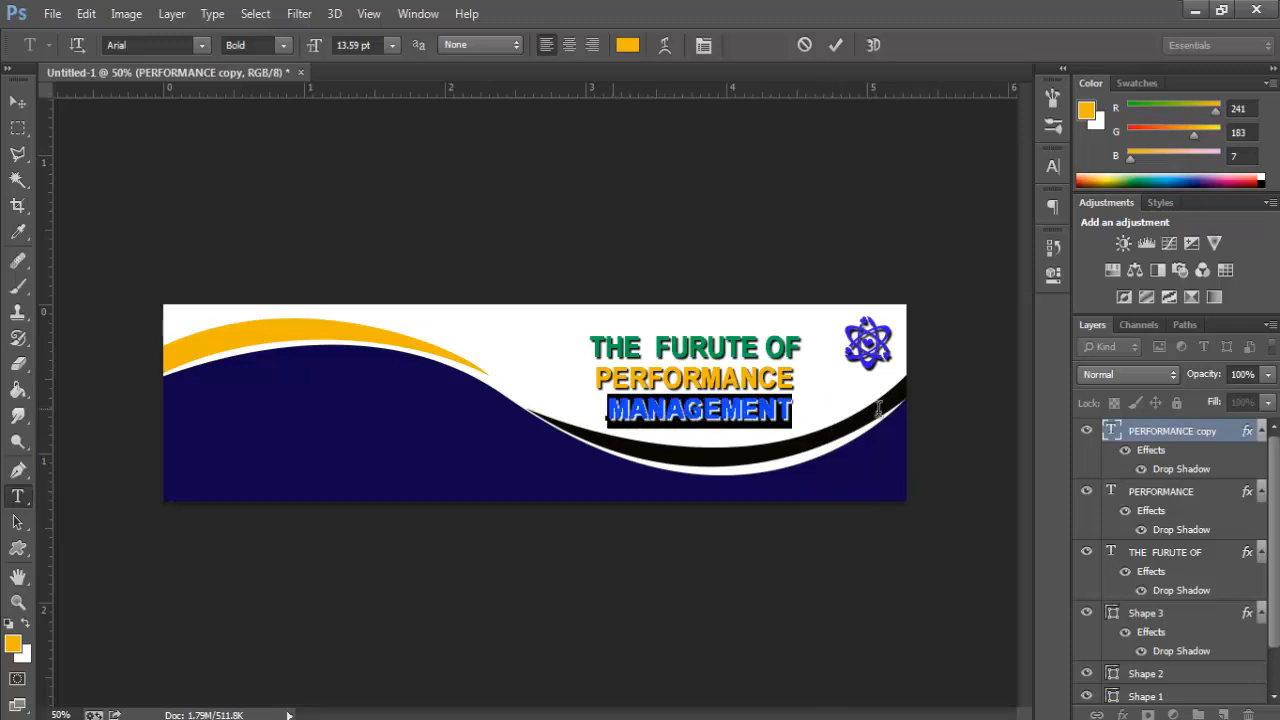
left_click(13, 643)
left_click(274, 414)
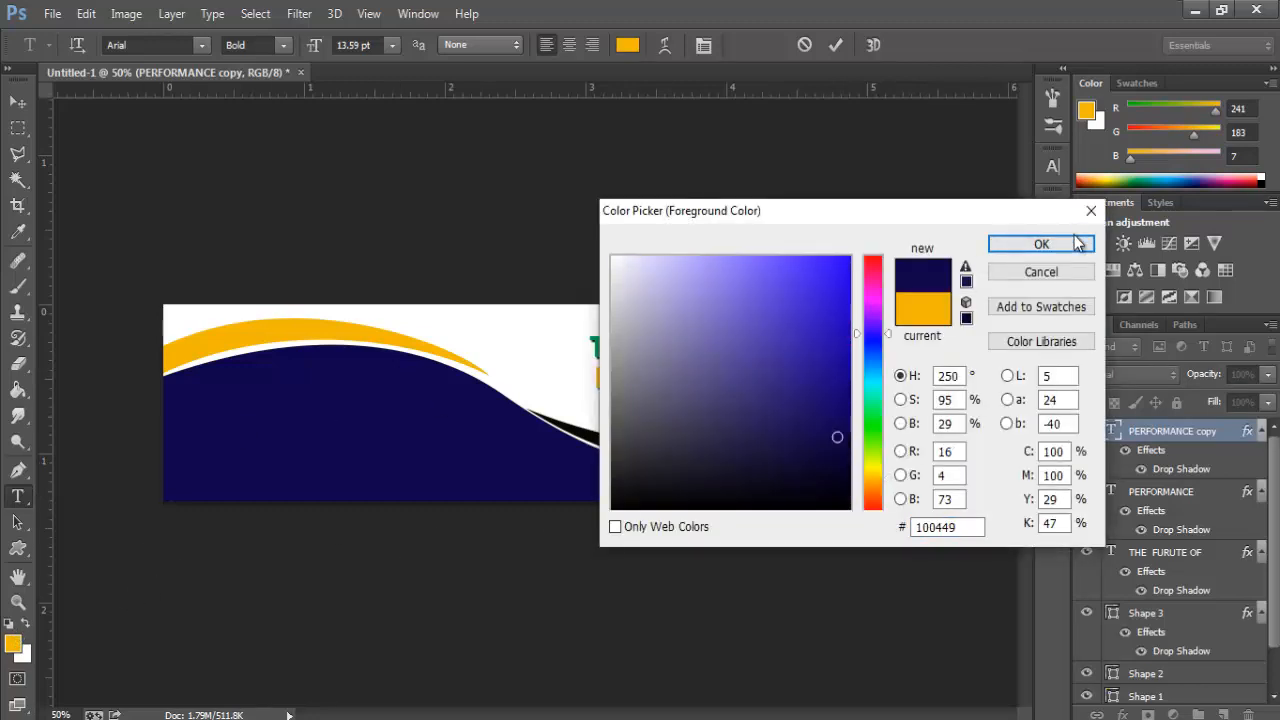
key("Return")
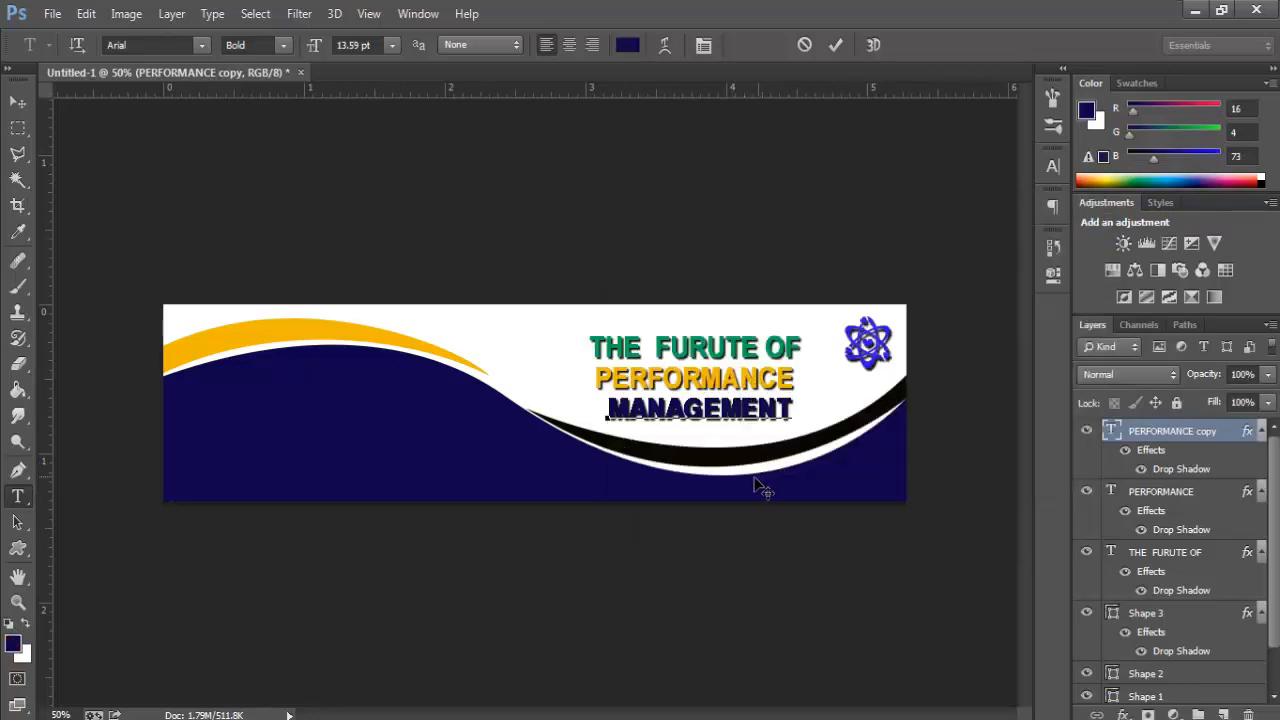
left_click_drag(752, 474, 751, 477)
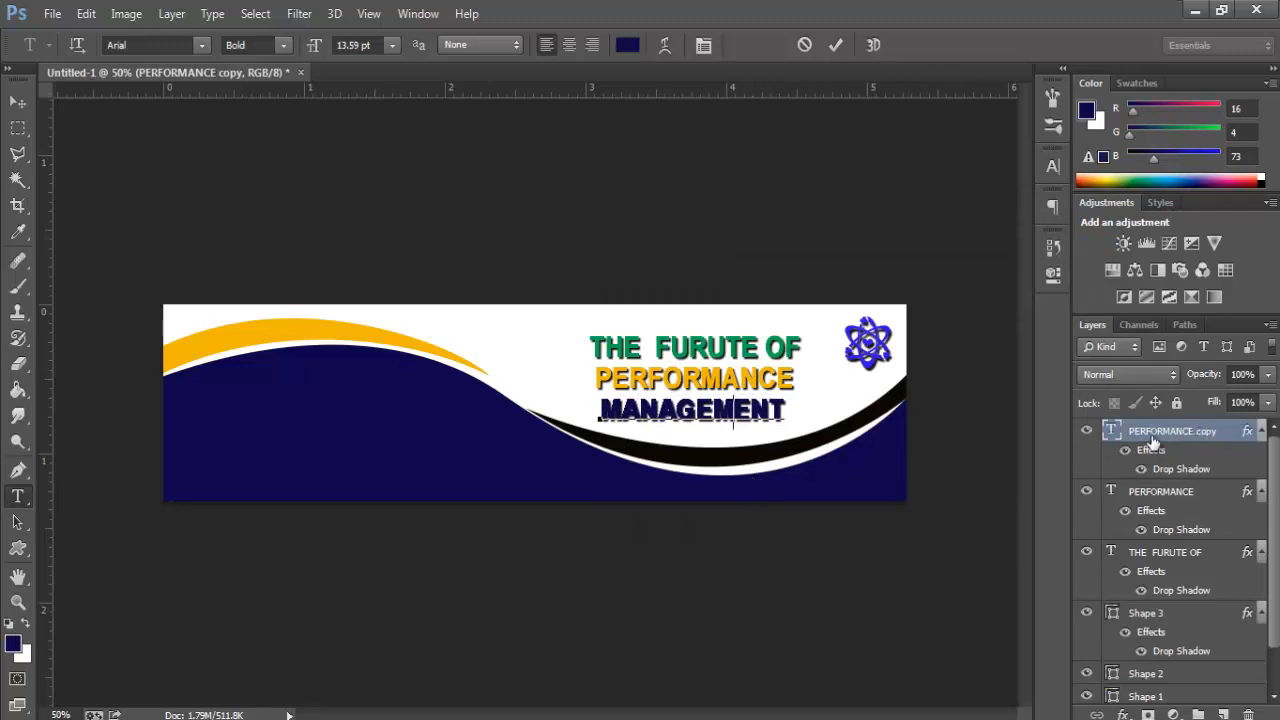
left_click(1150, 434)
Reduce the distance of the MANAGEMENT text's drop shadow to 0 px
right_click(1155, 429)
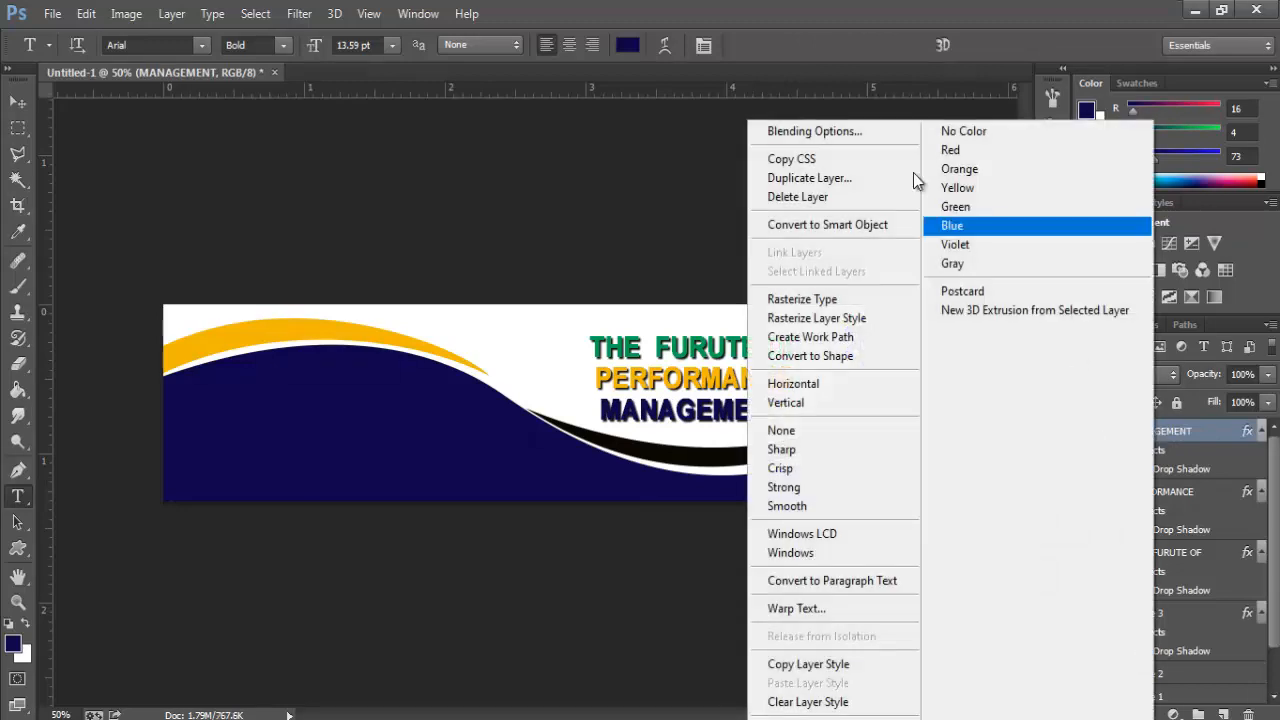
left_click(849, 136)
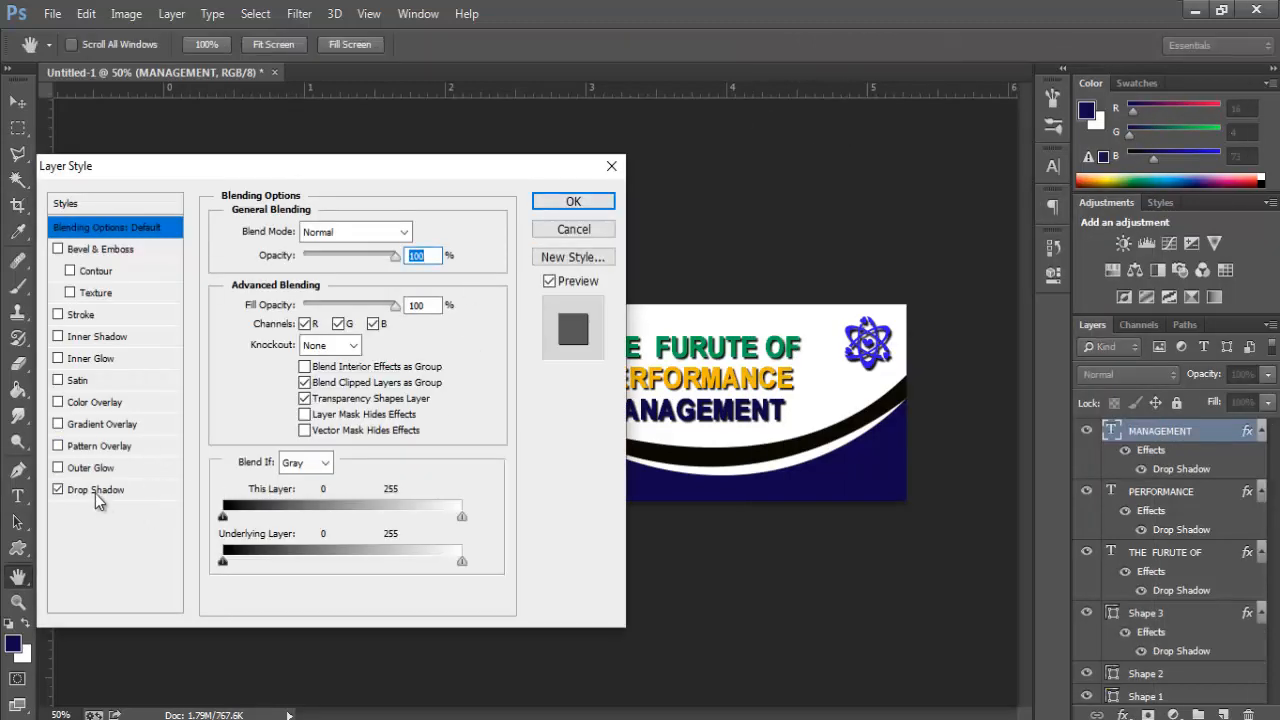
left_click(95, 490)
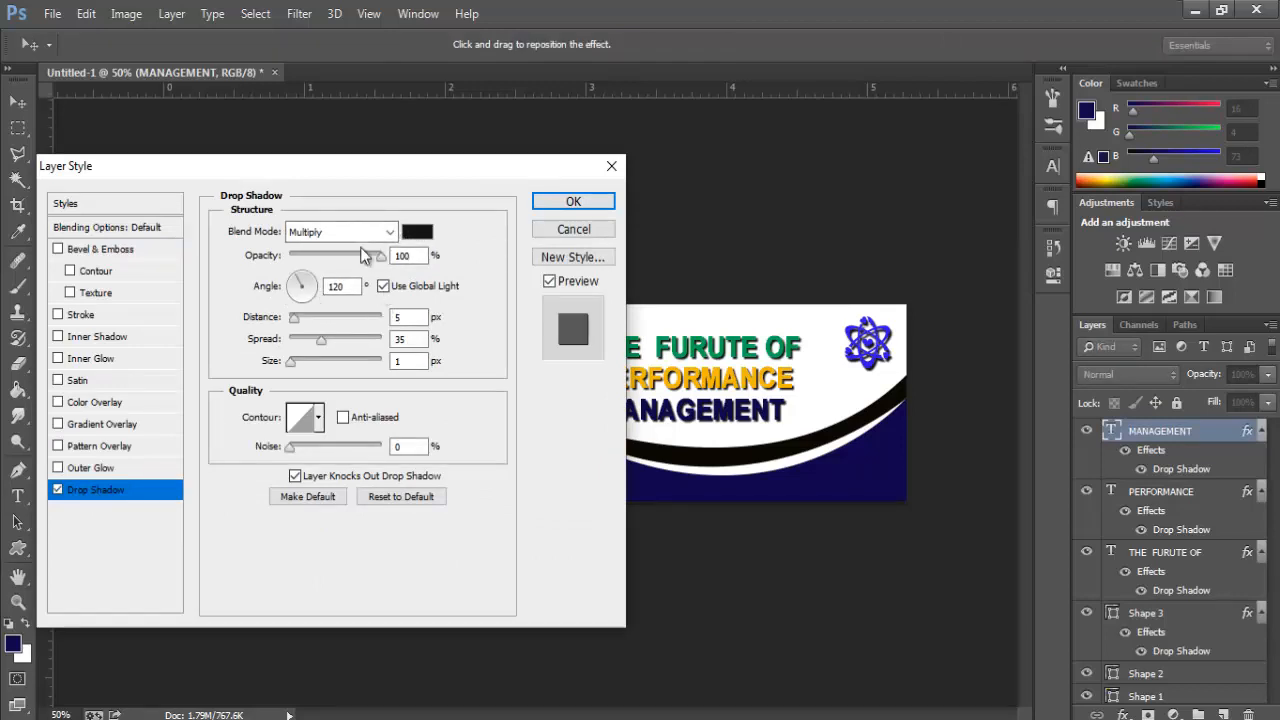
left_click_drag(295, 323, 262, 320)
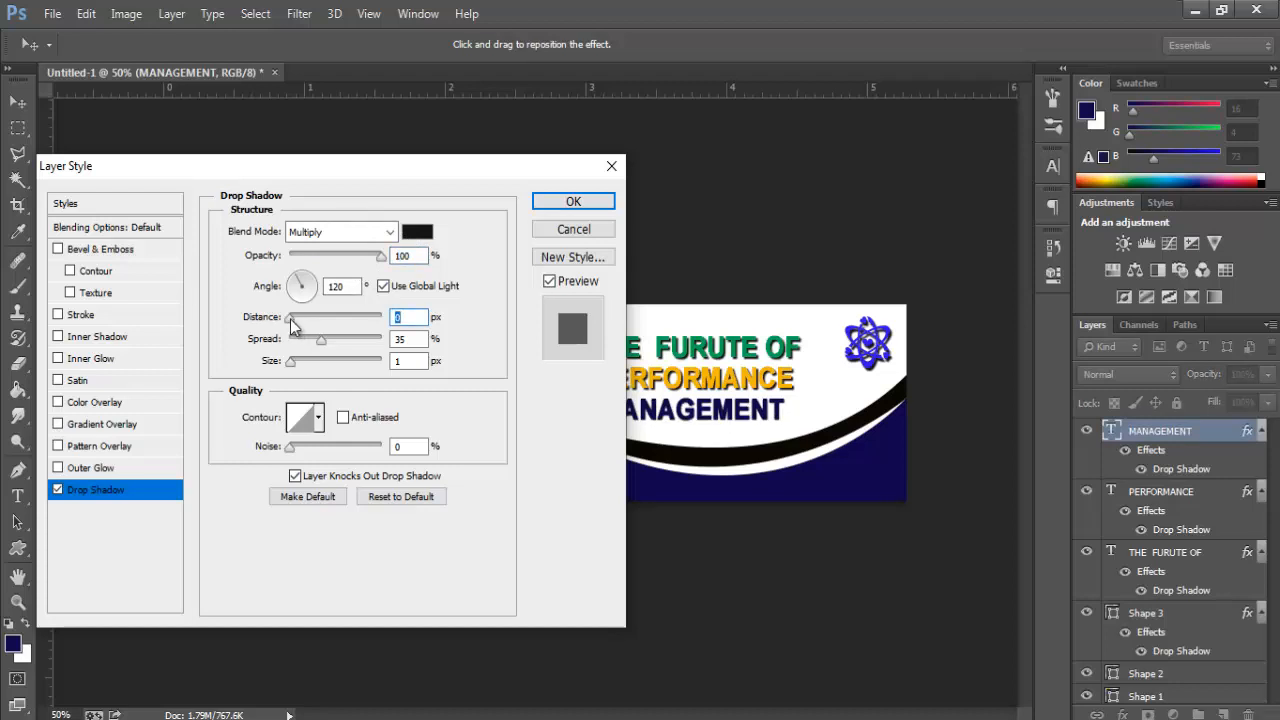
left_click(569, 203)
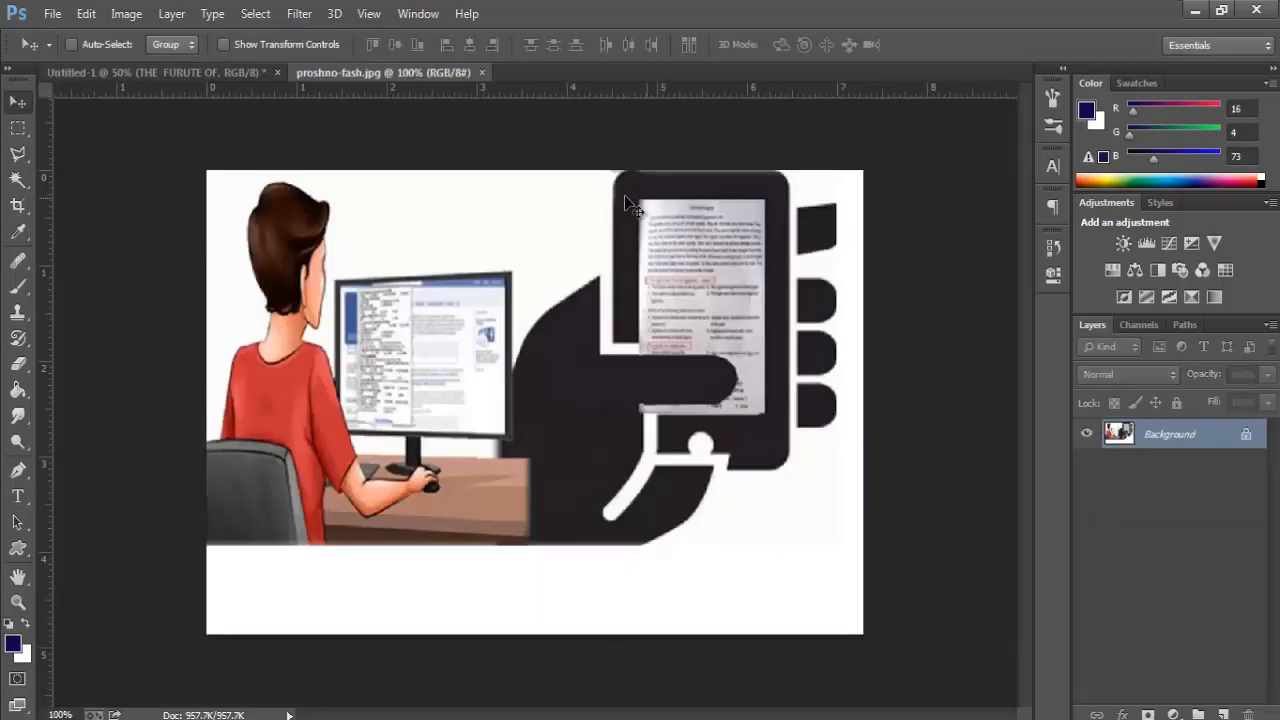
Unlock the background of proshno-fash.jpg as a normal layer, remove its white areas with the Magic Wand and deselect
double_click(1246, 438)
left_click(800, 234)
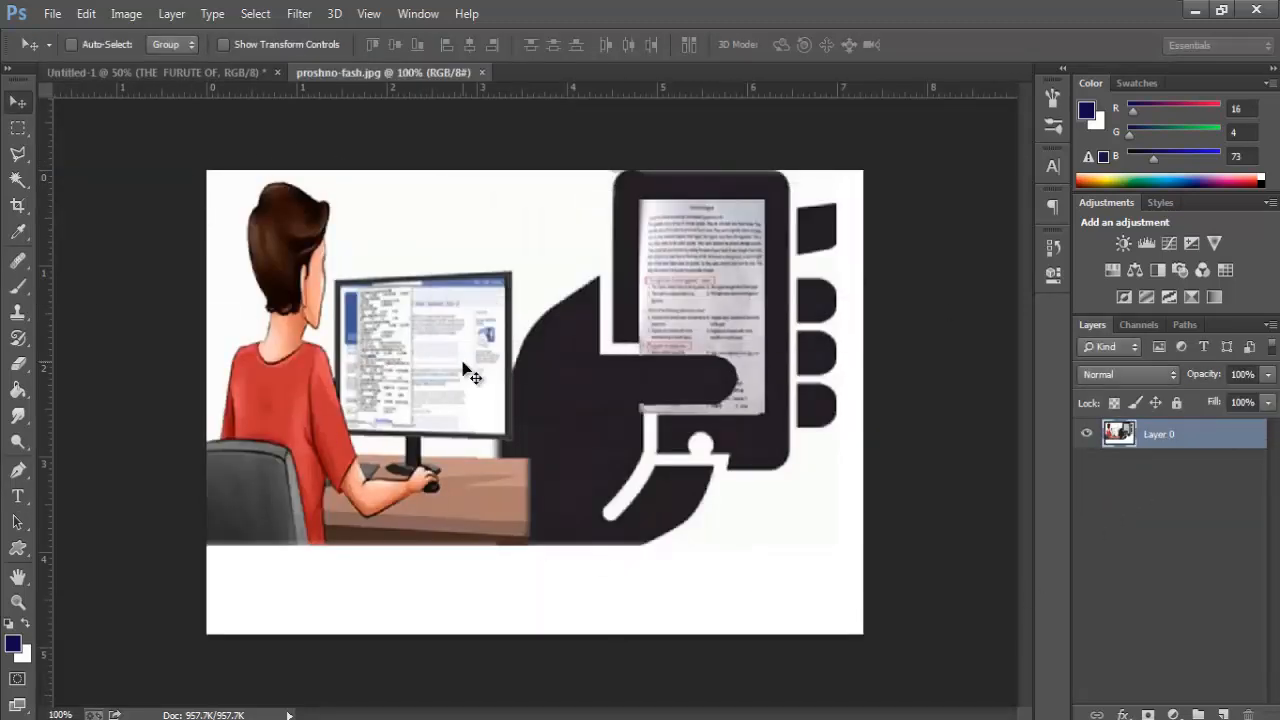
left_click(16, 182)
left_click(493, 223)
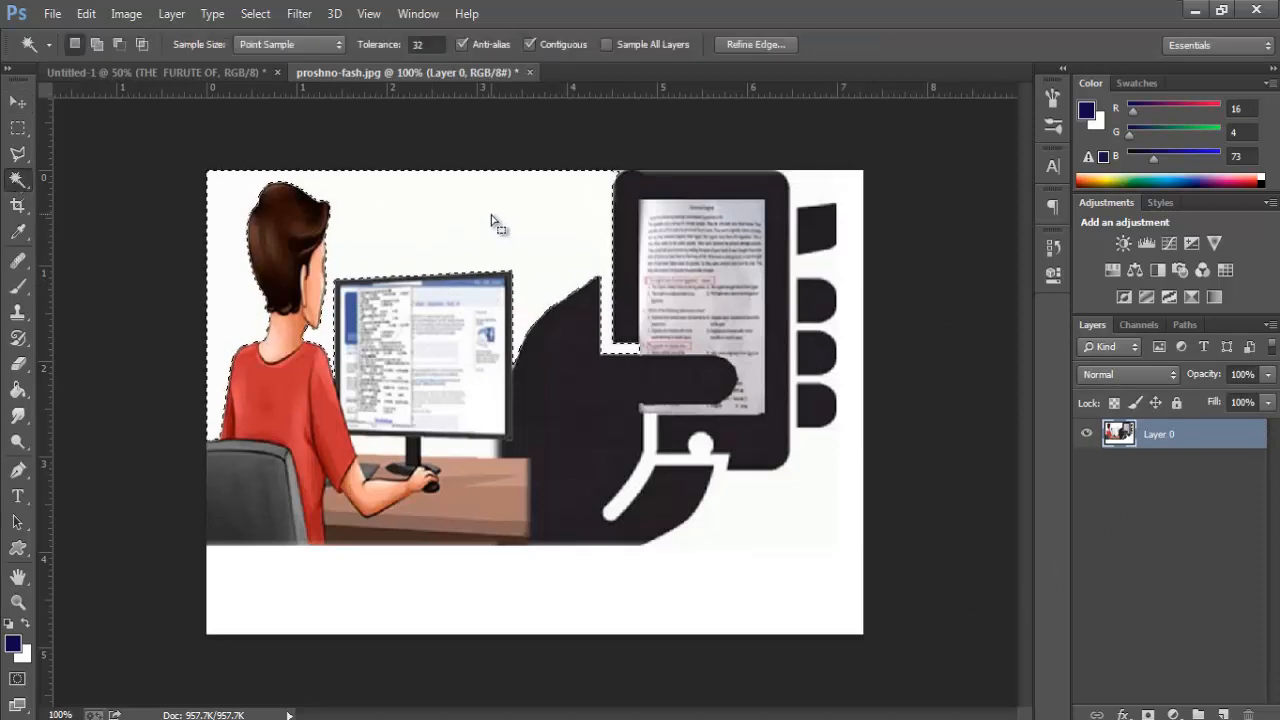
key("Delete")
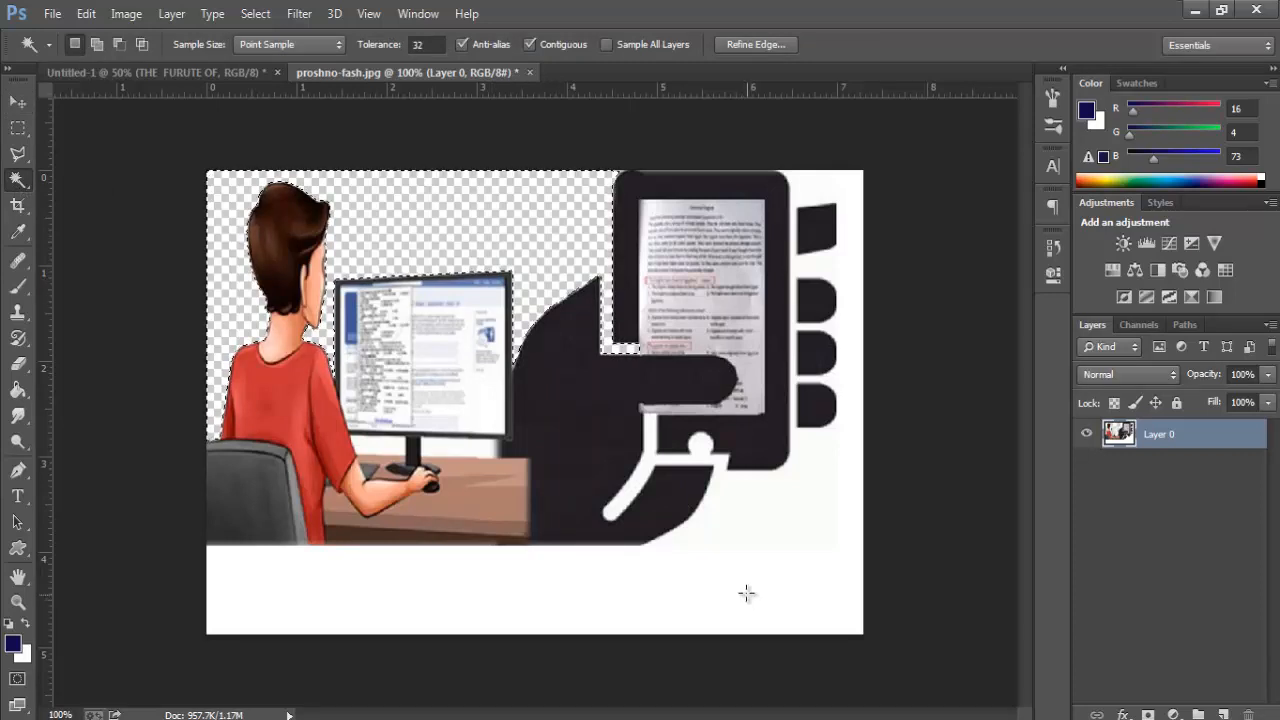
left_click(813, 560)
key("Delete")
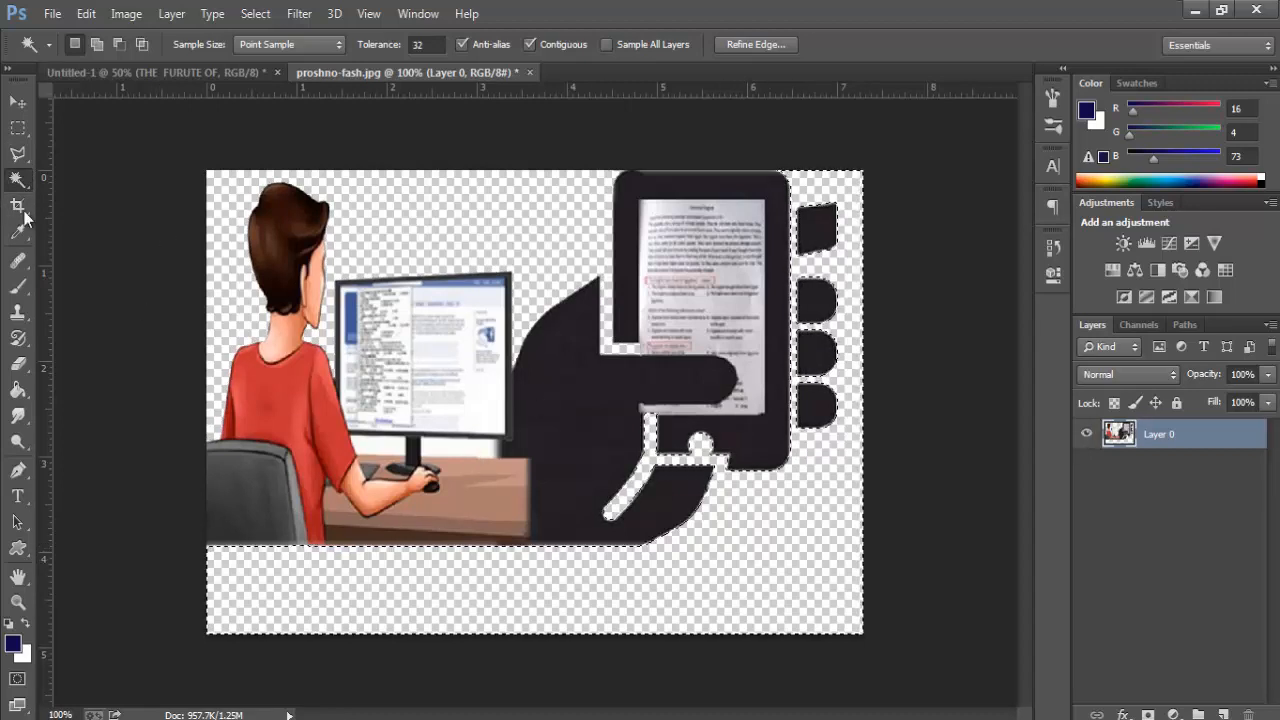
key("ctrl+d")
Bring the cut-out illustration into the banner document and scale it down over the left part of the navy wave
left_click(17, 101)
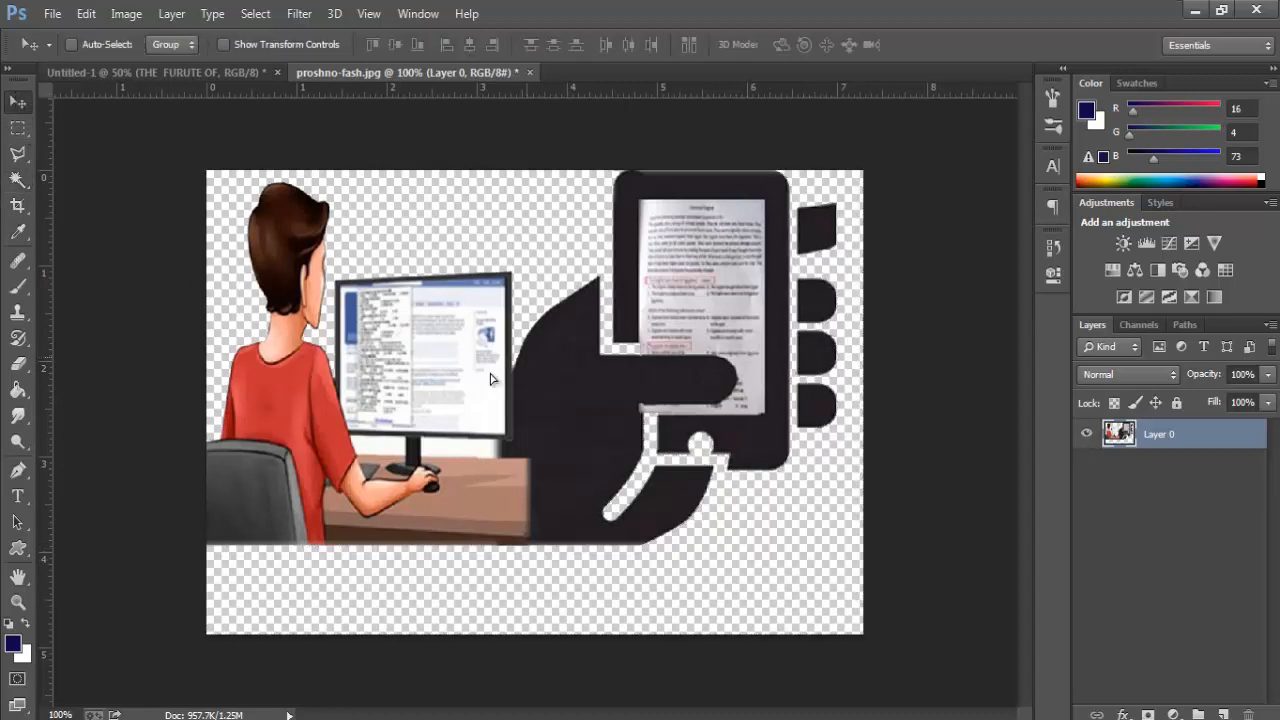
left_click_drag(490, 378, 399, 431)
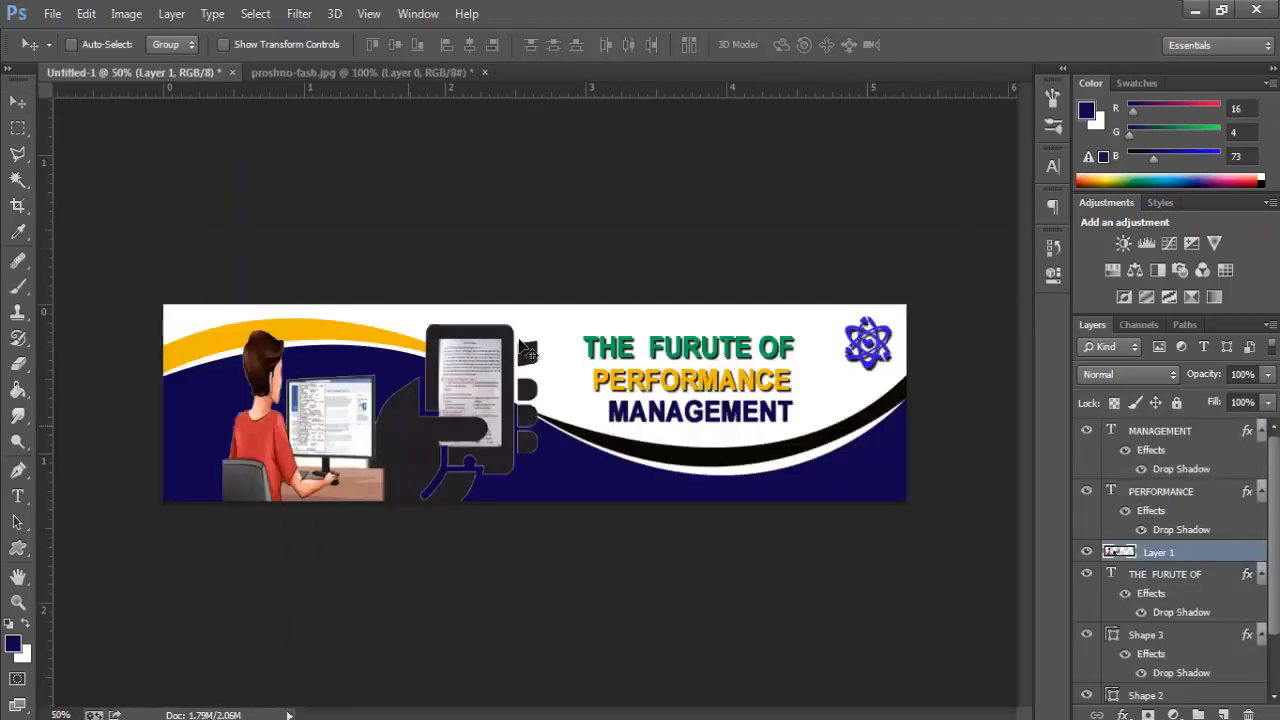
key("ctrl+t")
left_click_drag(533, 323, 464, 366)
left_click_drag(440, 421, 364, 434)
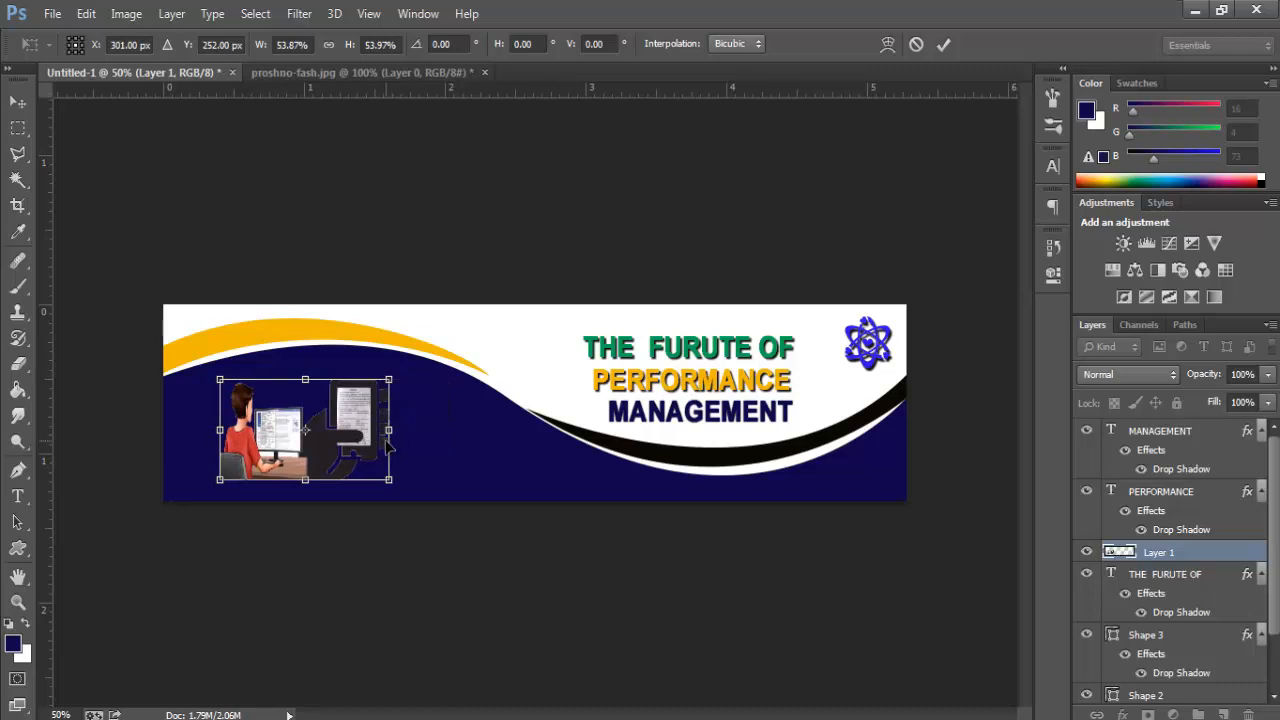
Fine-tune the illustration's placement up and to the left within the navy wave and apply the transform
key("Up")
key("Up")
key("Up")
key("Up")
key("Left")
key("Left")
key("Left")
key("Left")
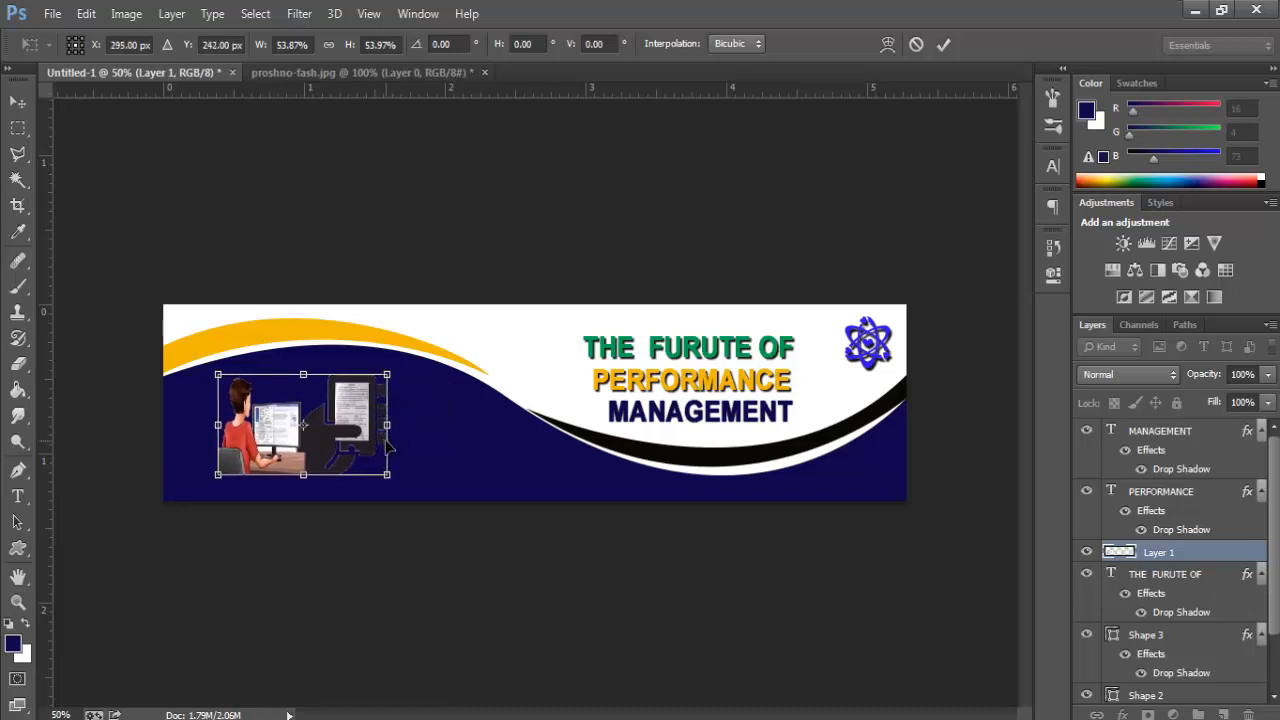
key("Return")
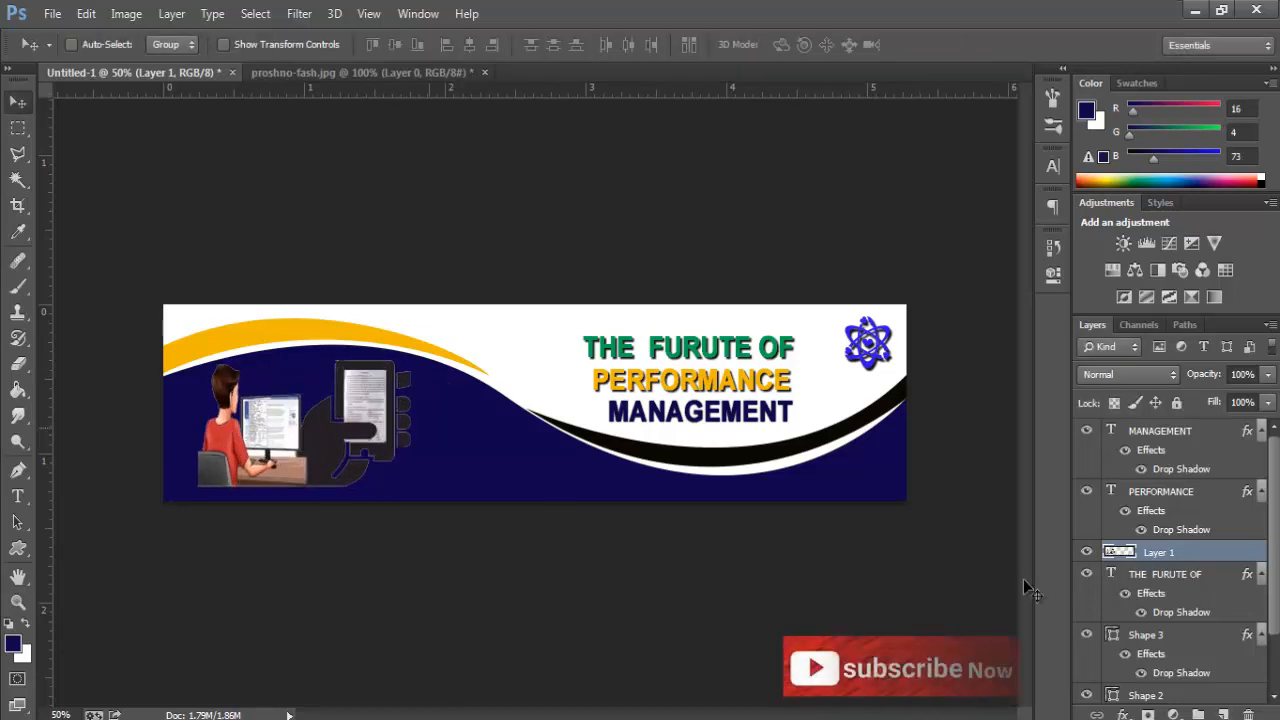
Open the illustration layer's blending options and add a smooth, 1 px Inner Bevel with Bevel & Emboss
right_click(1159, 554)
left_click(822, 116)
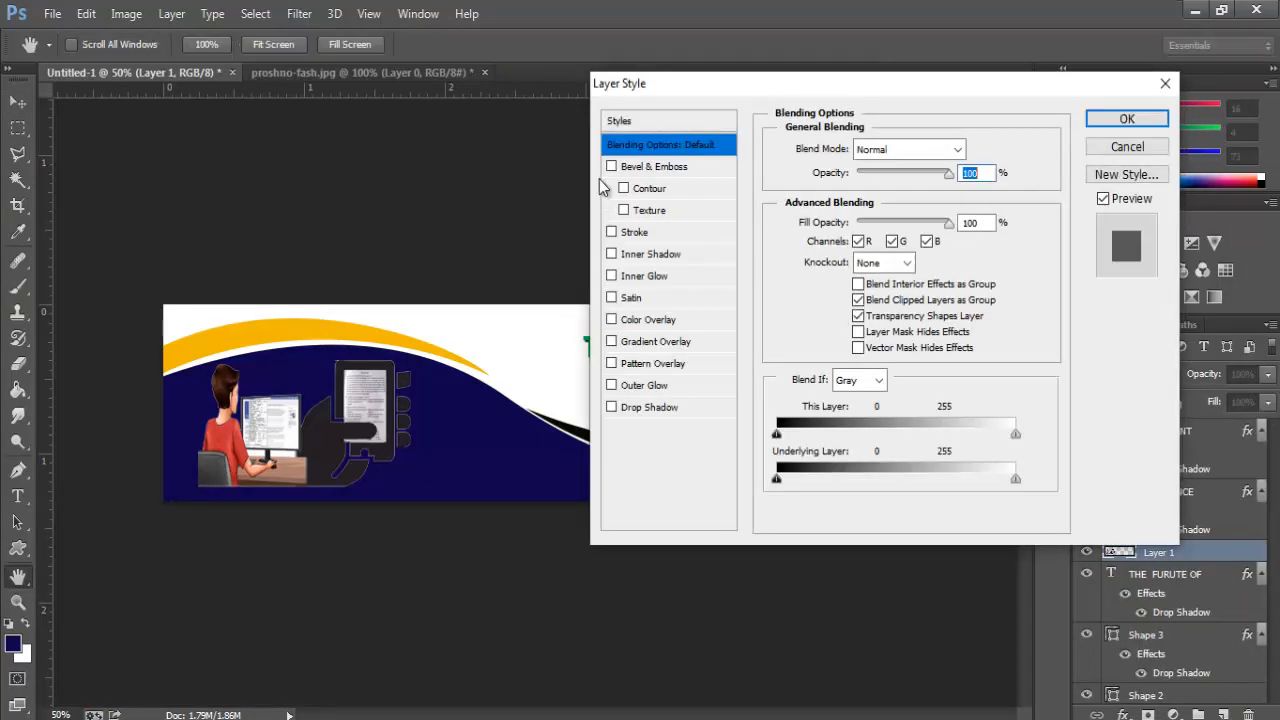
left_click(627, 170)
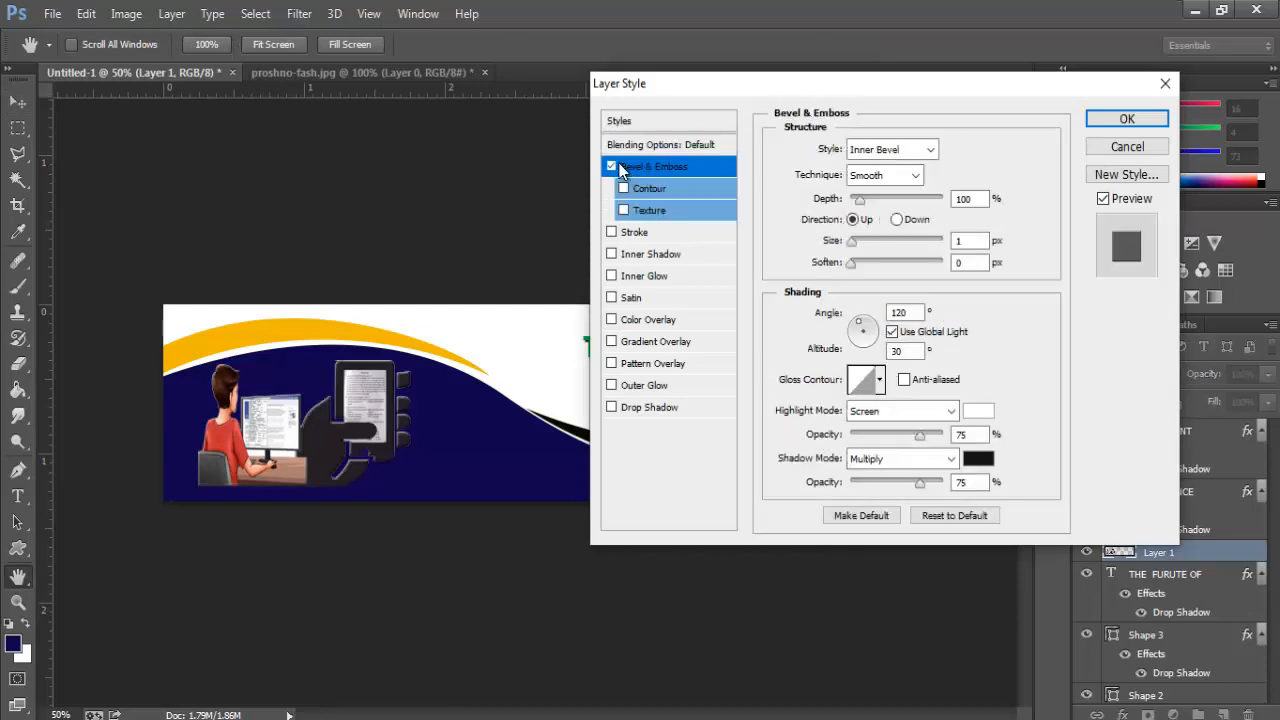
Add a drop shadow to the illustration with 100% opacity and the pale lavender colour #dedff0, and apply the layer styles
left_click(648, 409)
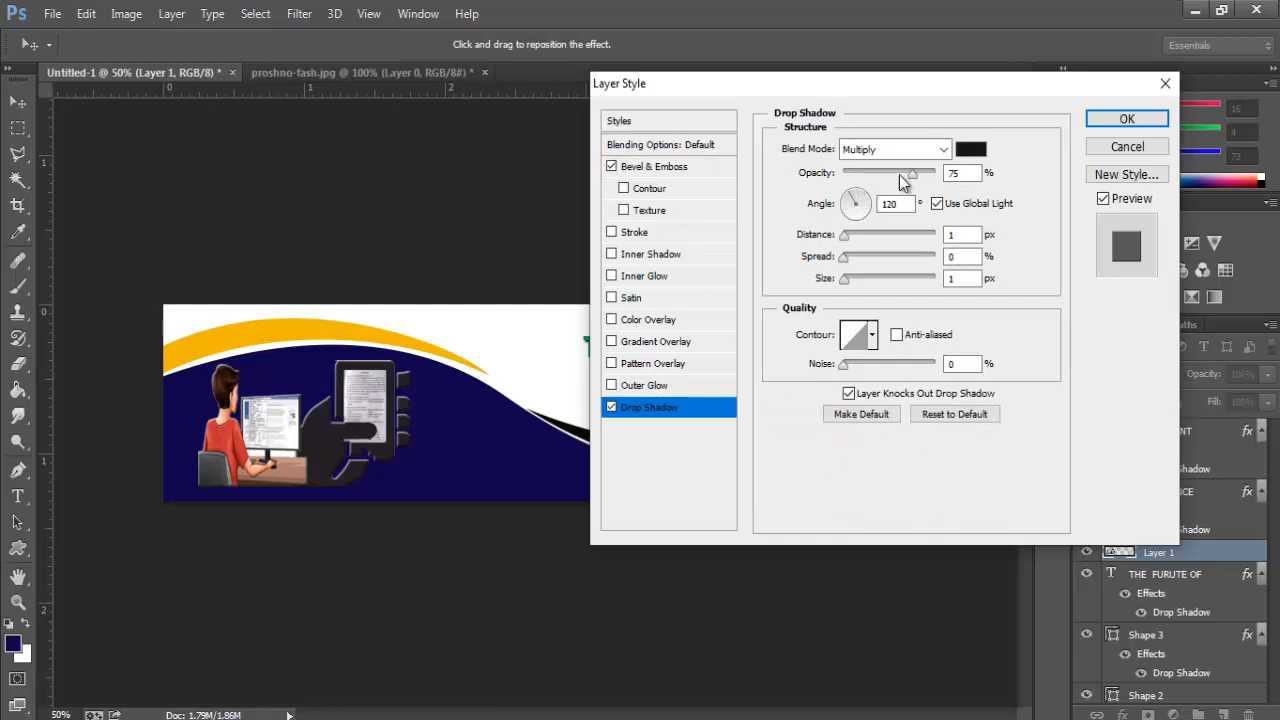
left_click_drag(911, 172, 950, 175)
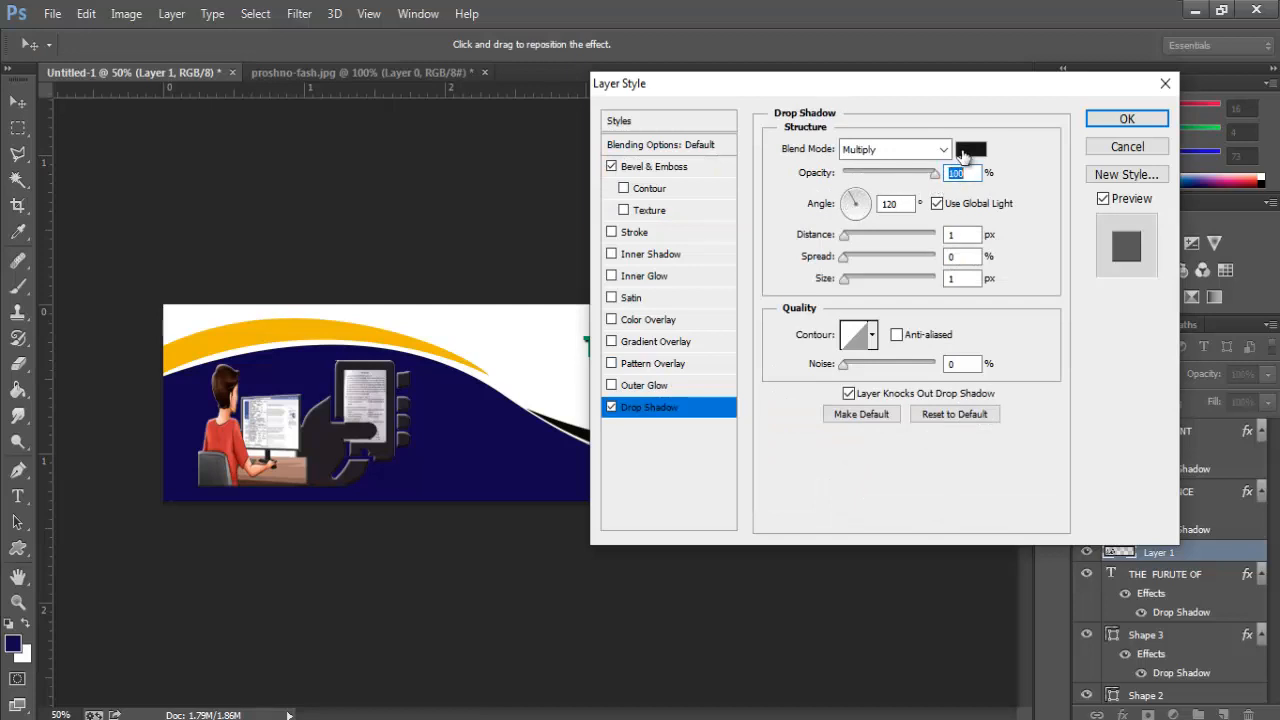
left_click(967, 149)
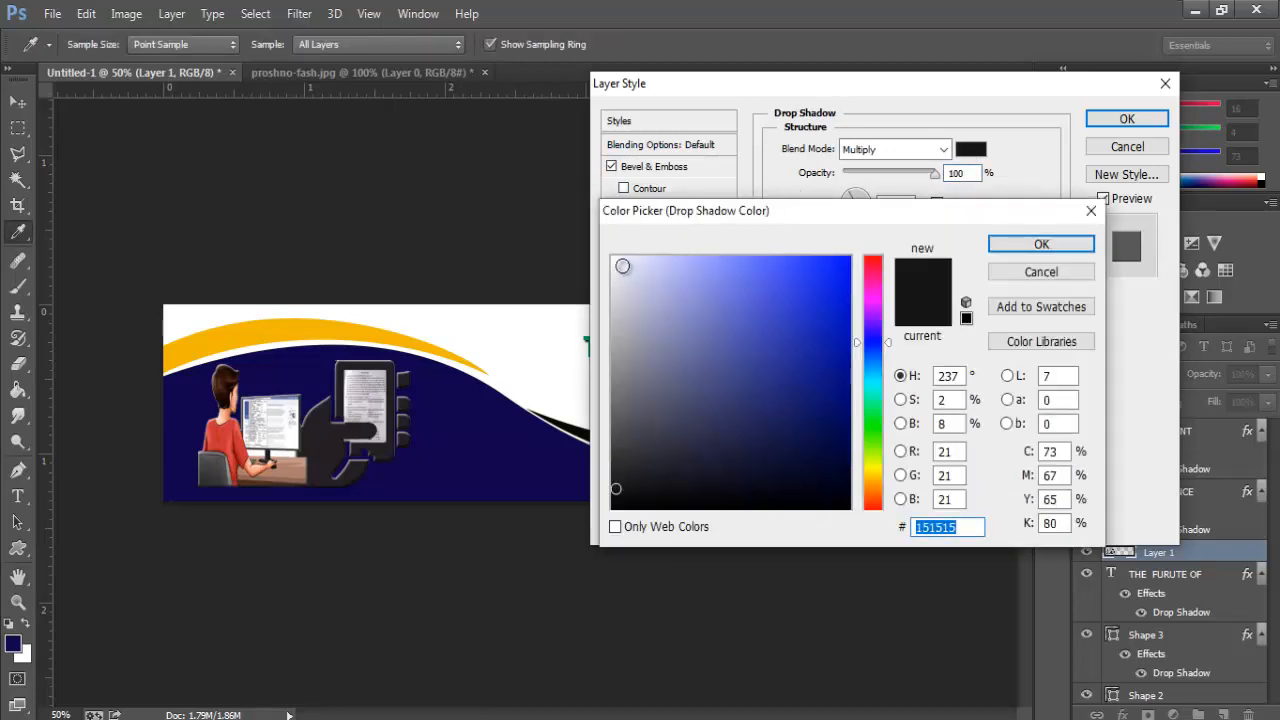
left_click(619, 264)
left_click(622, 272)
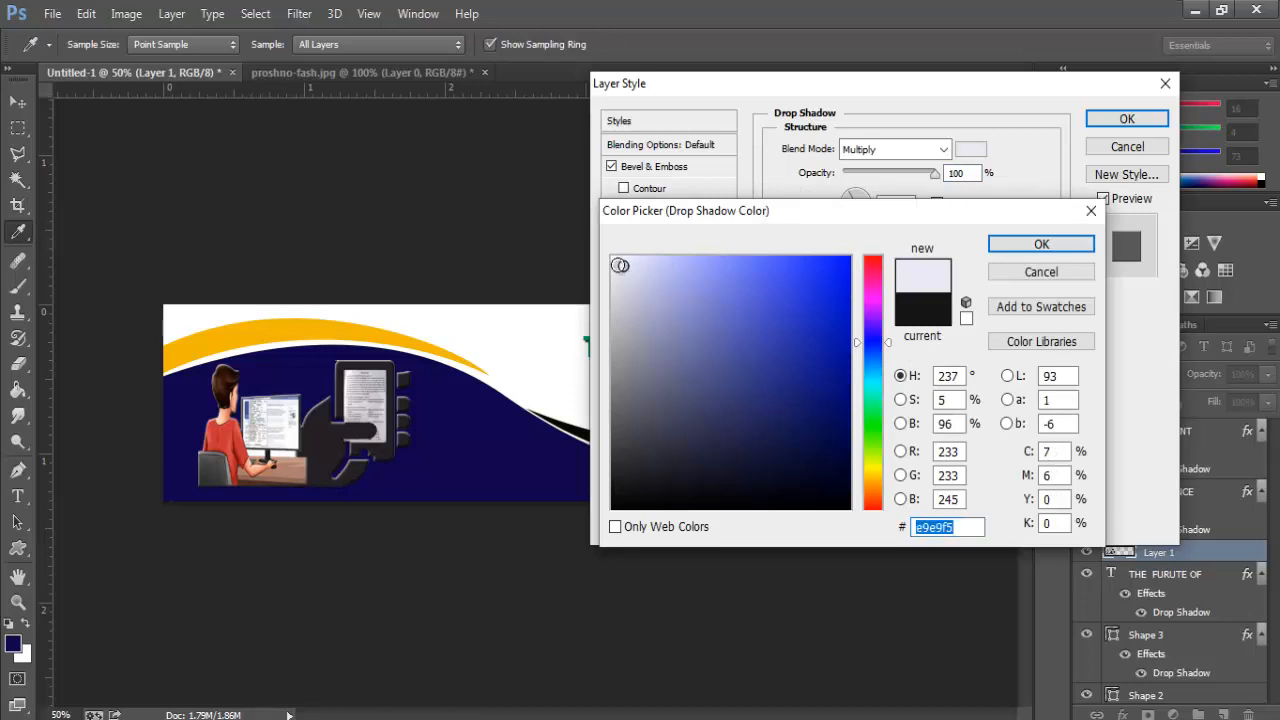
left_click(628, 271)
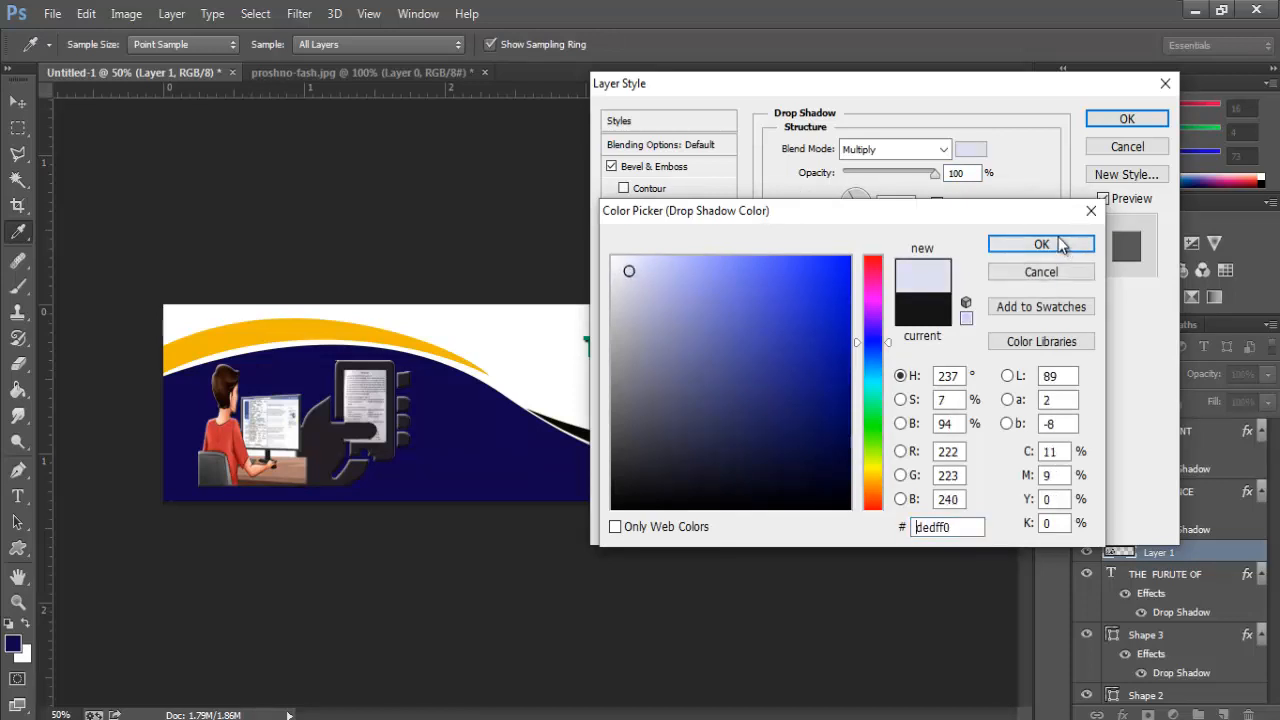
left_click(1060, 245)
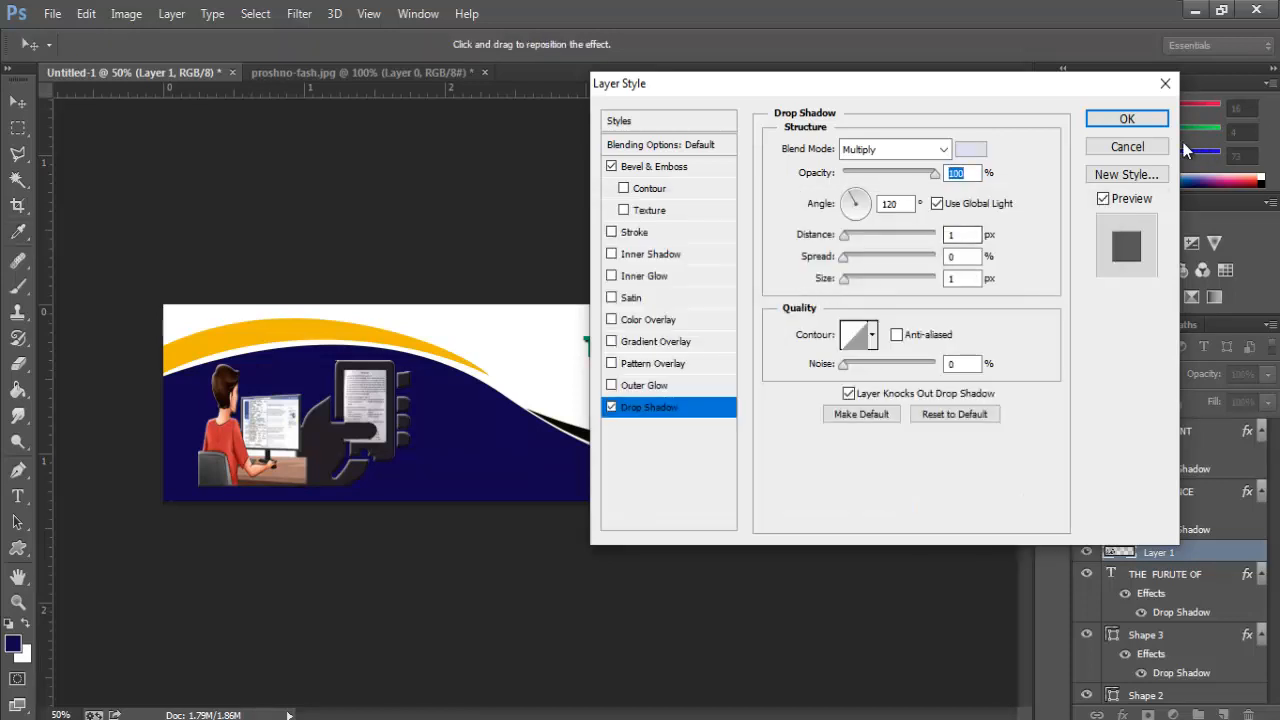
left_click(1115, 120)
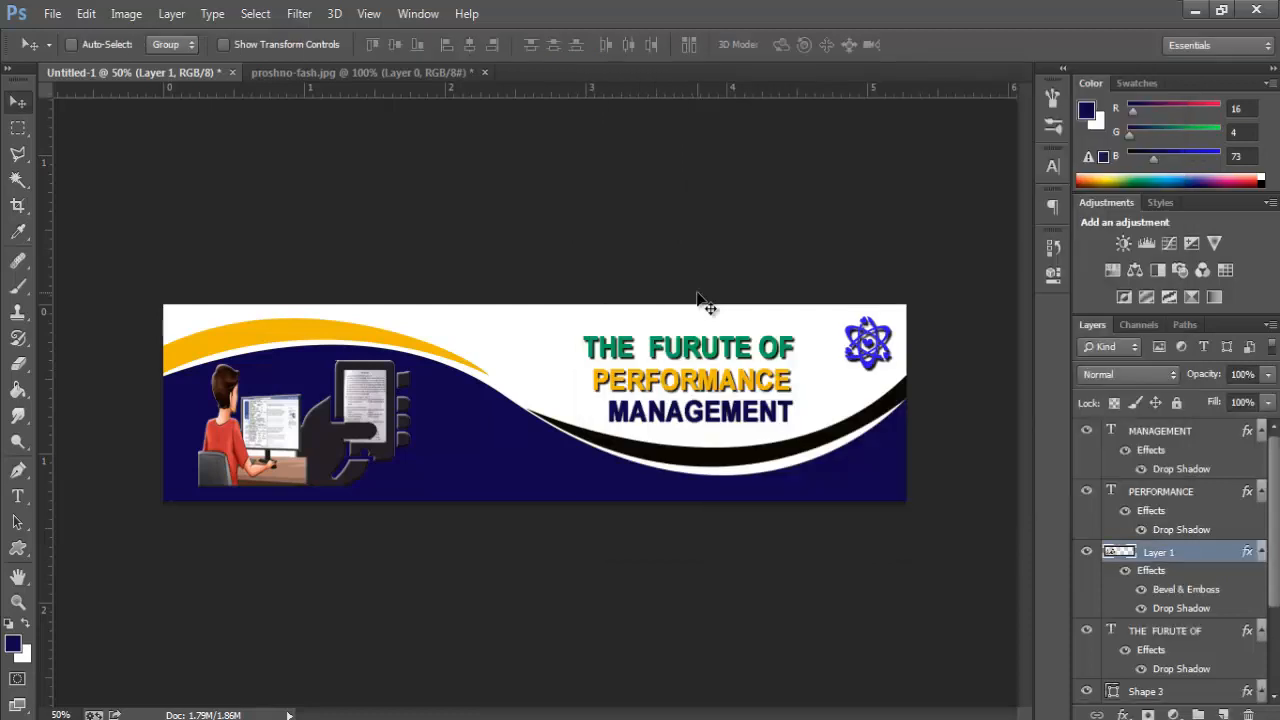
Scale the illustration down slightly, to about 97% width and 94% height, so it sits lower in the navy wave
key("ctrl+t")
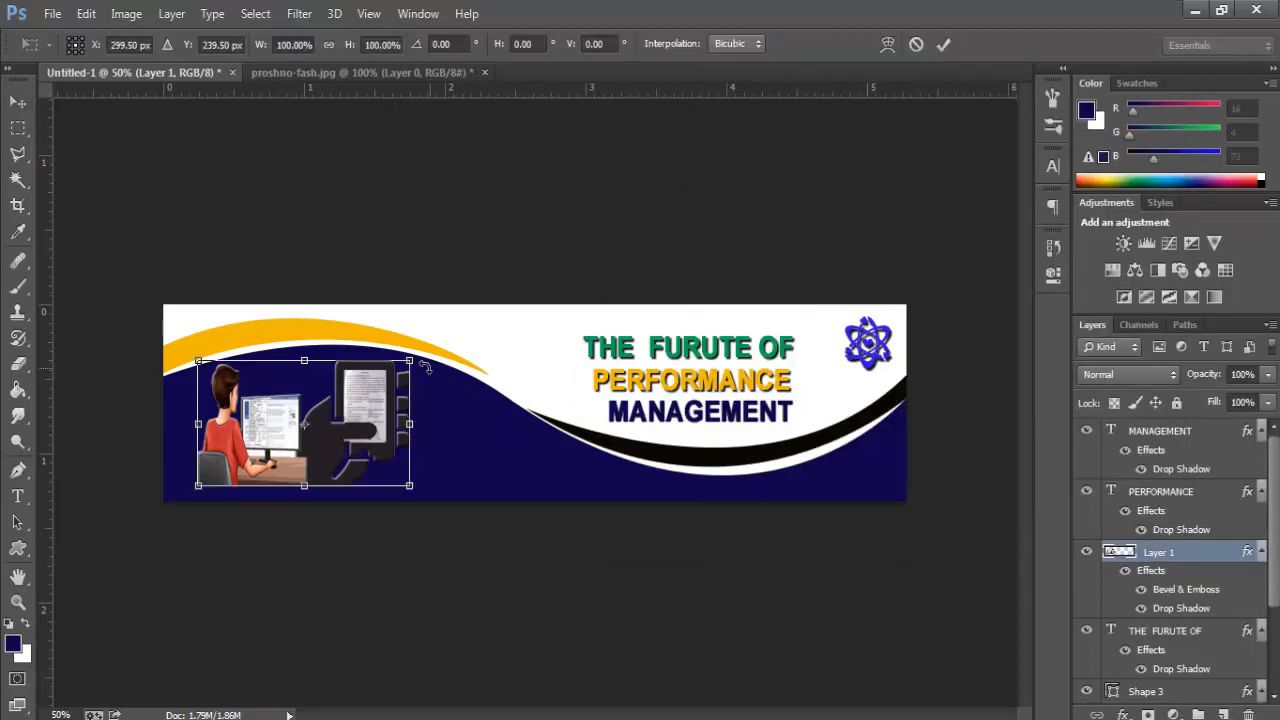
left_click_drag(410, 358, 405, 369)
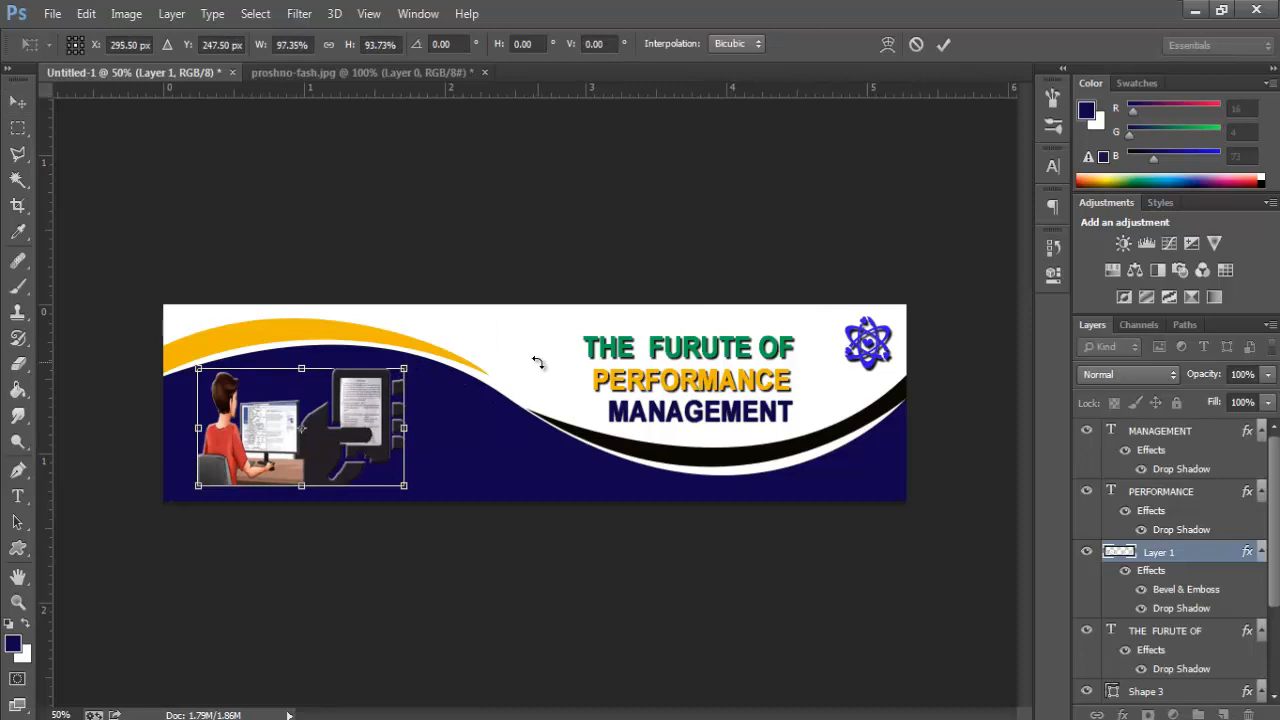
key("Return")
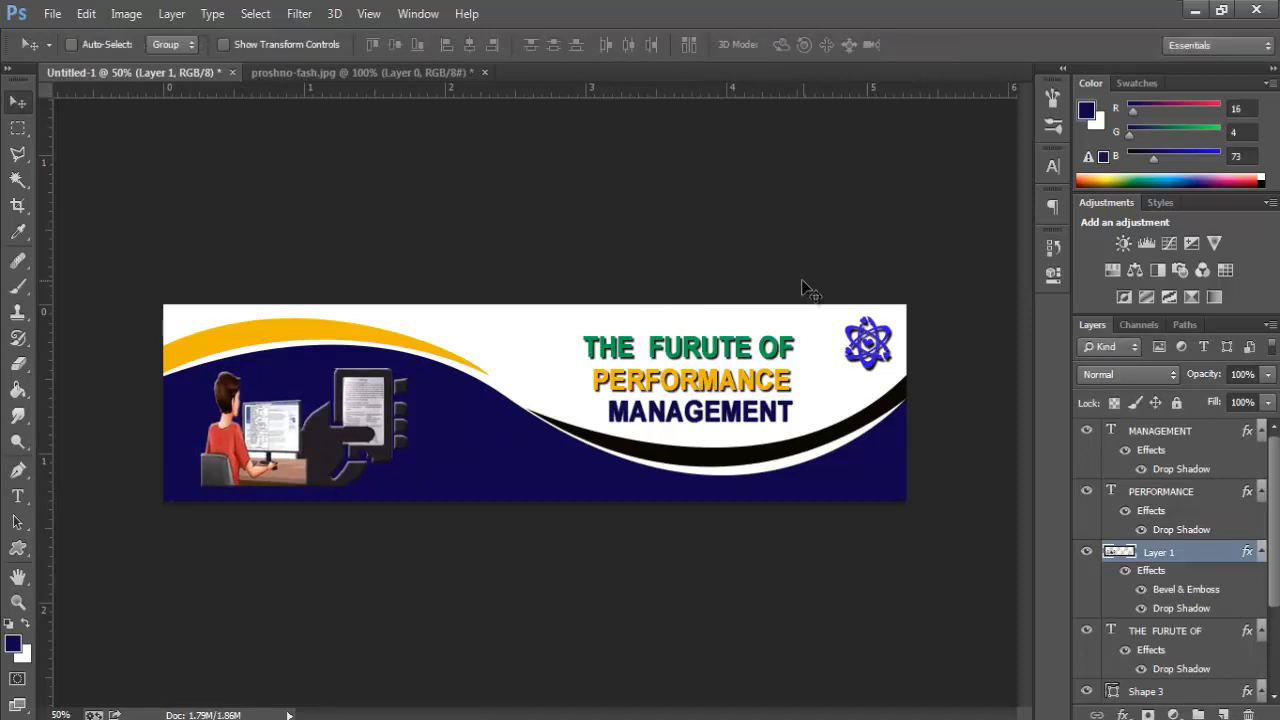
key("ctrl+plus")
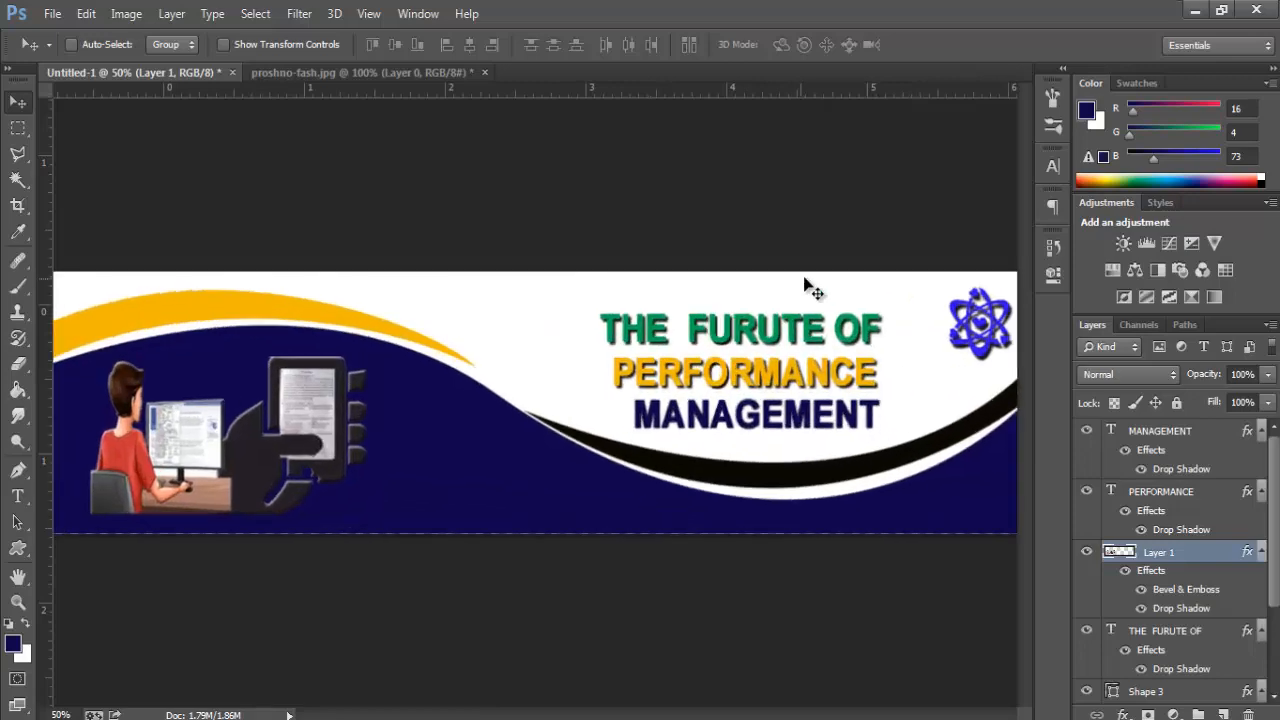
key("ctrl+minus")
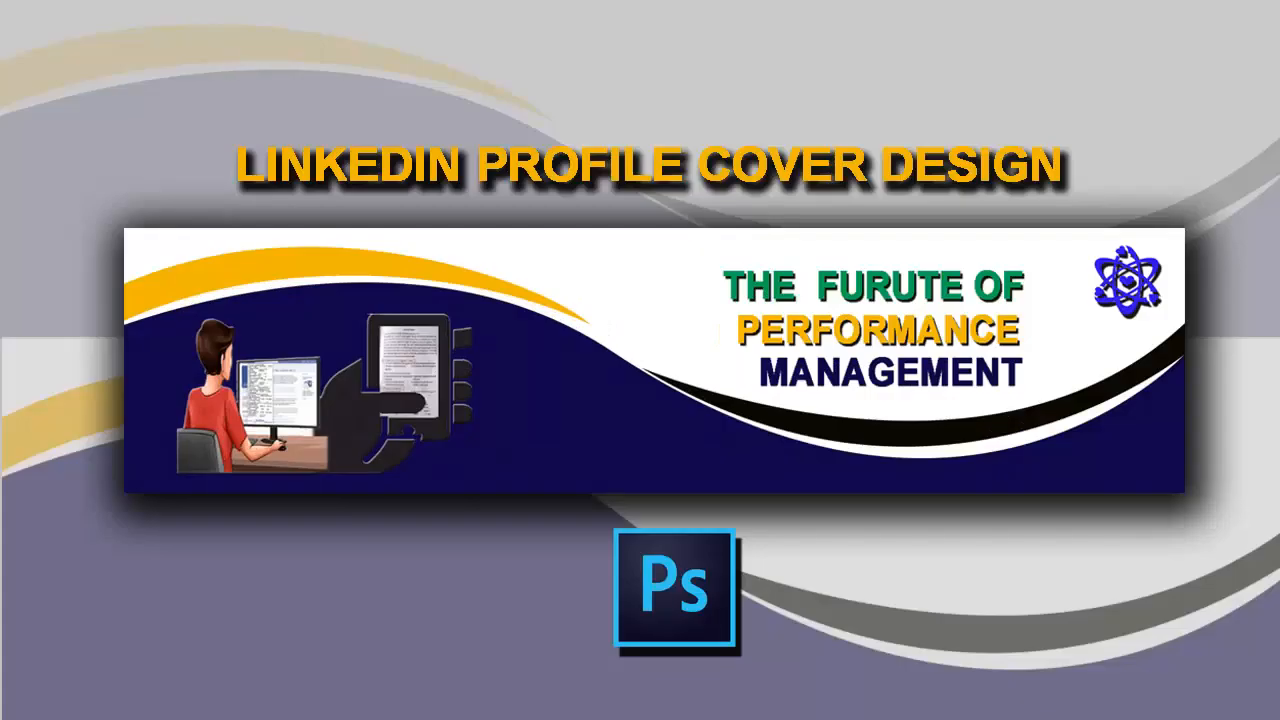